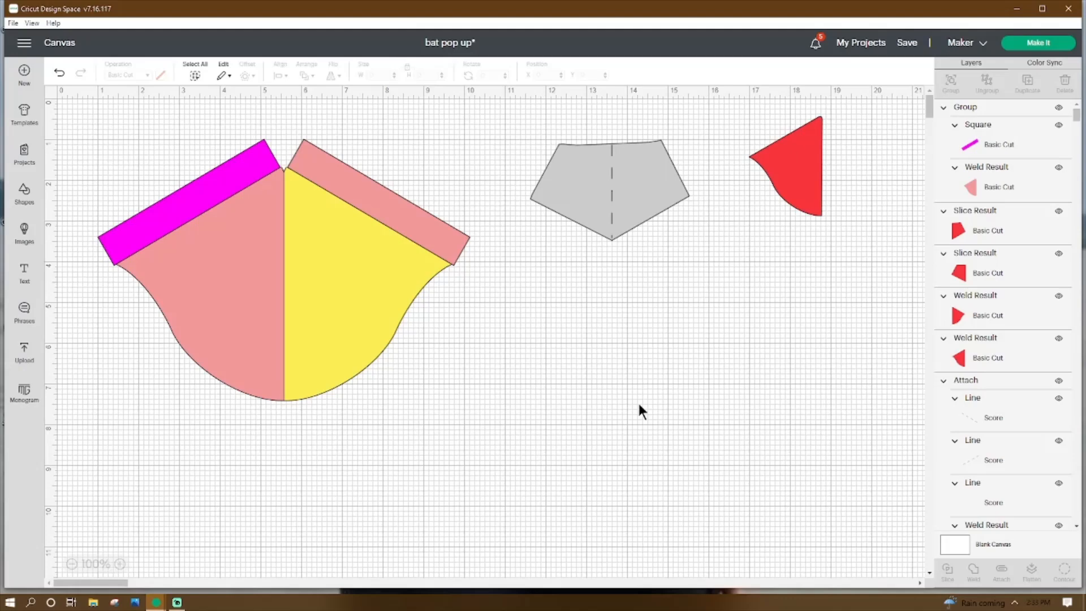
# Step: Move the grey pentagon with its dashed score line to about X 13.07, Y 2.41
pyautogui.moveTo(640, 170); pyautogui.dragTo(699, 227)
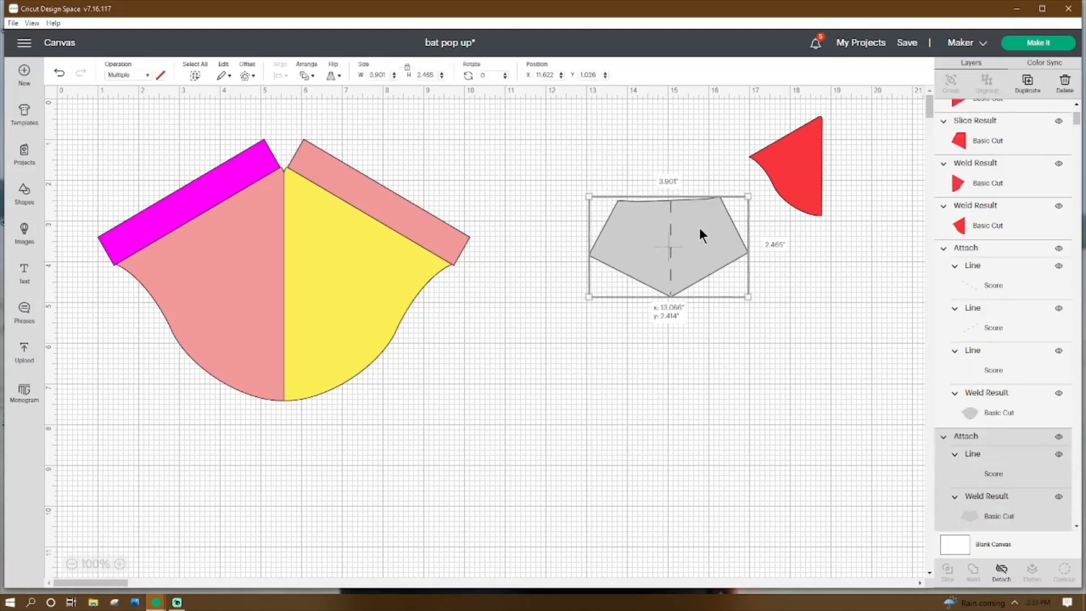
pyautogui.click(812, 169)
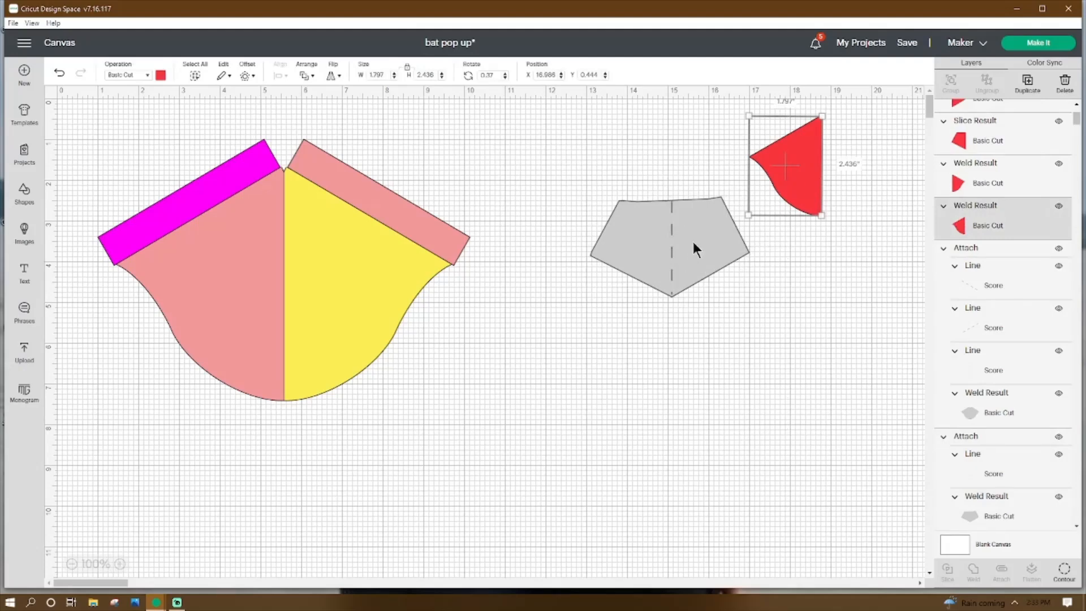
pyautogui.click(701, 419)
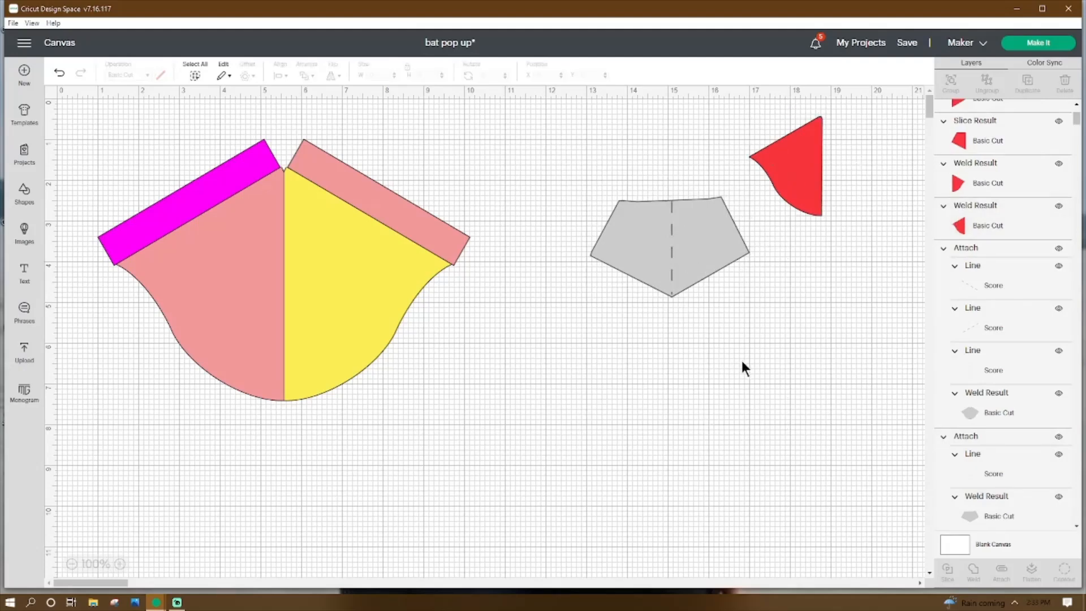
pyautogui.click(804, 174)
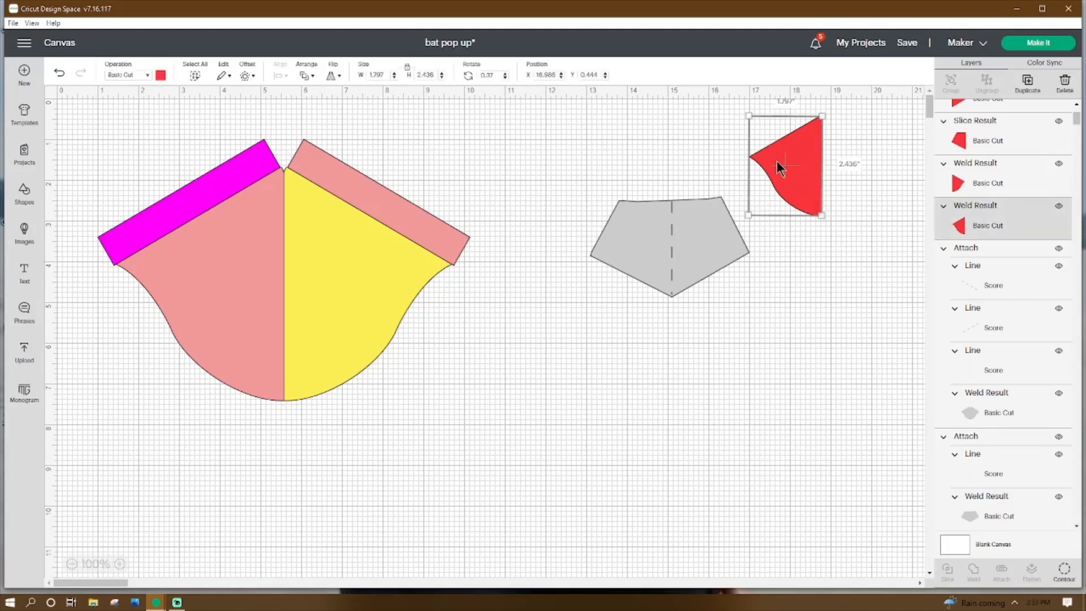
# Step: Ungroup the magenta strip and pink wing panel to select each piece individually, and group them again
pyautogui.click(258, 242)
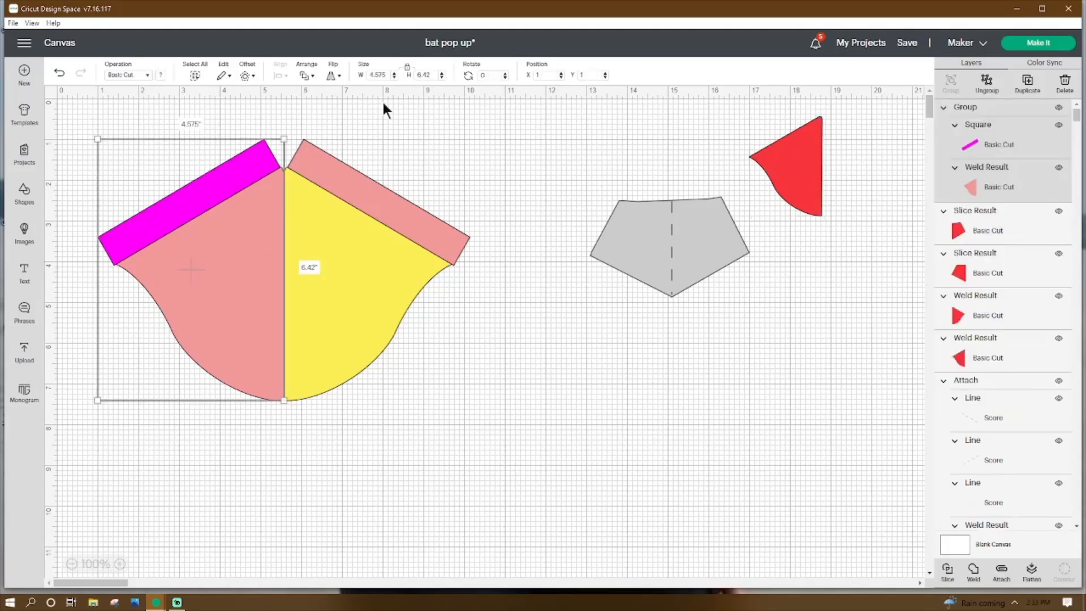
pyautogui.click(986, 84)
pyautogui.click(252, 271)
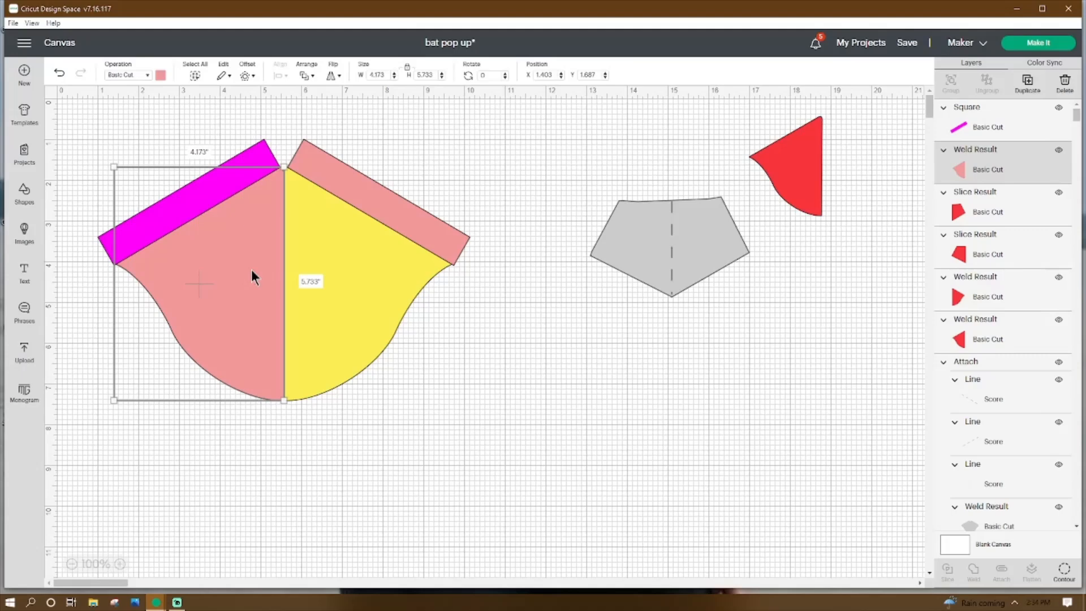
pyautogui.click(566, 362)
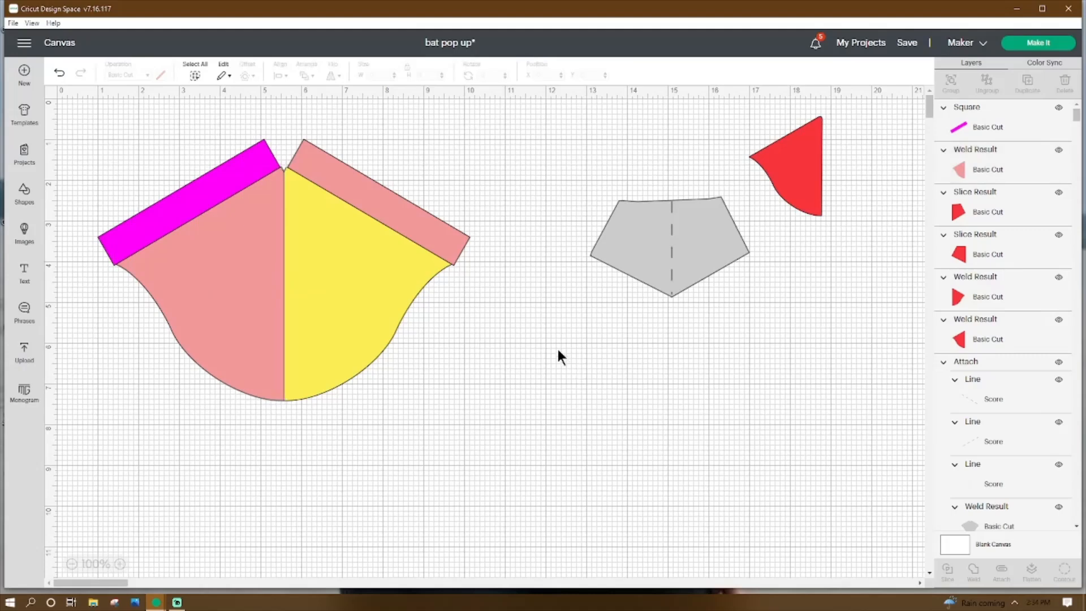
pyautogui.click(238, 165)
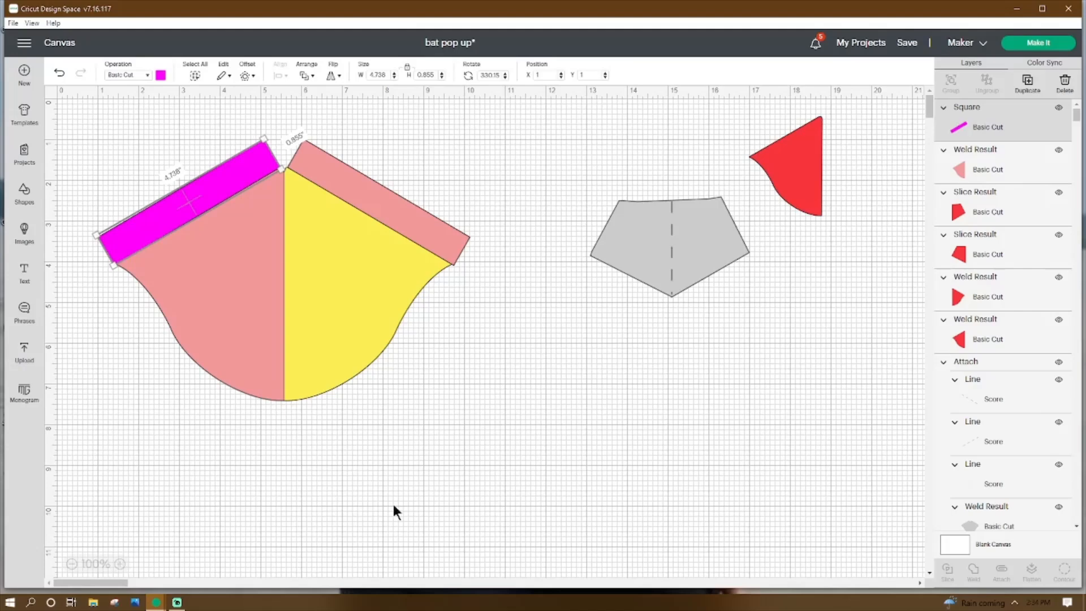
pyautogui.click(177, 483)
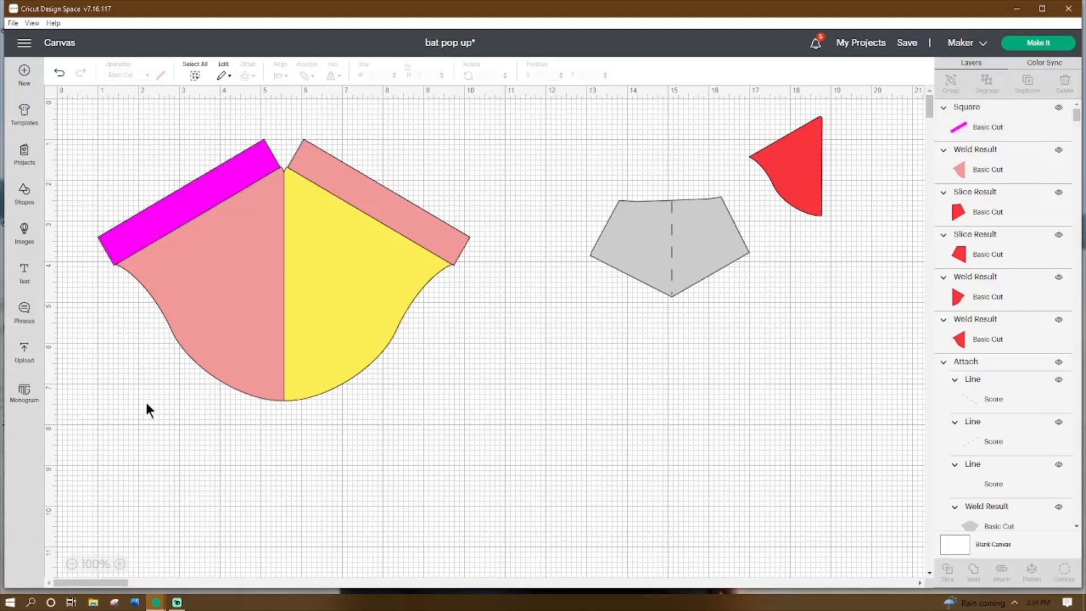
pyautogui.moveTo(131, 146); pyautogui.dragTo(159, 362)
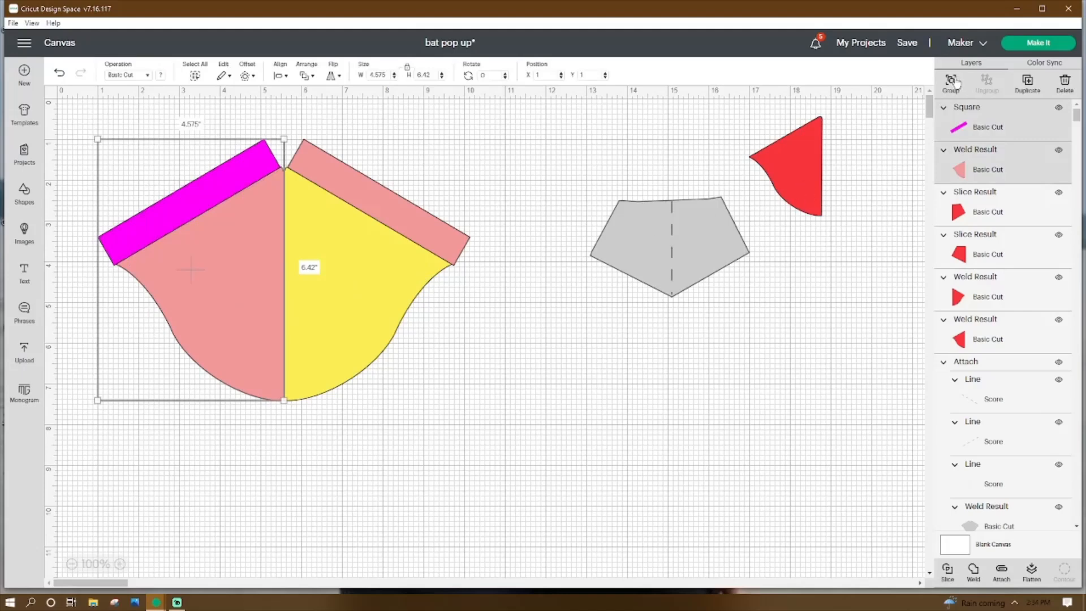
pyautogui.click(952, 82)
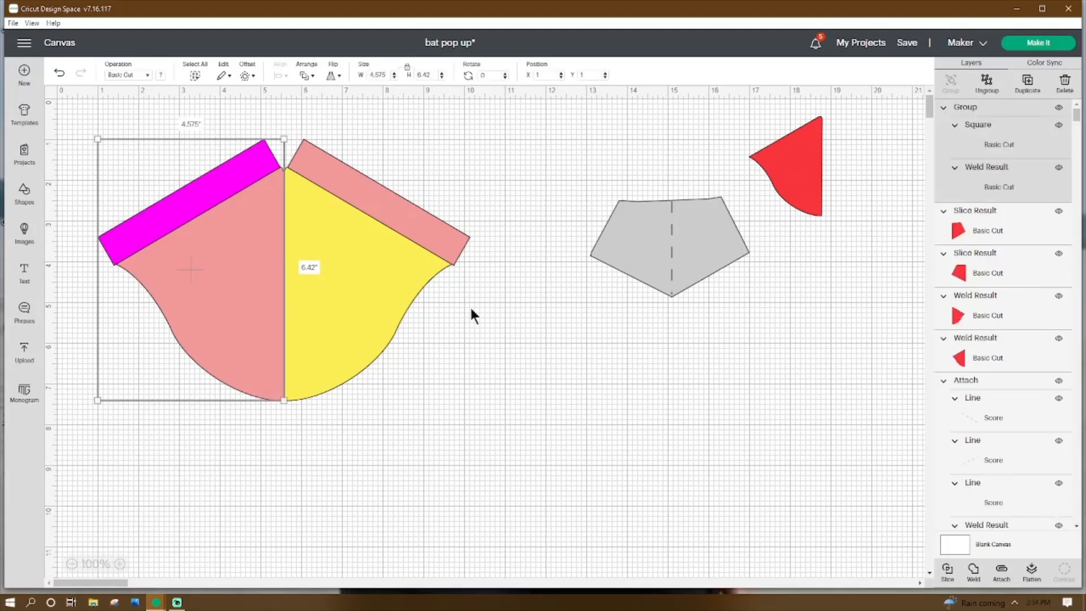
# Step: Duplicate the group of magenta strip and pink wing panel twice
pyautogui.rightClick(236, 260)
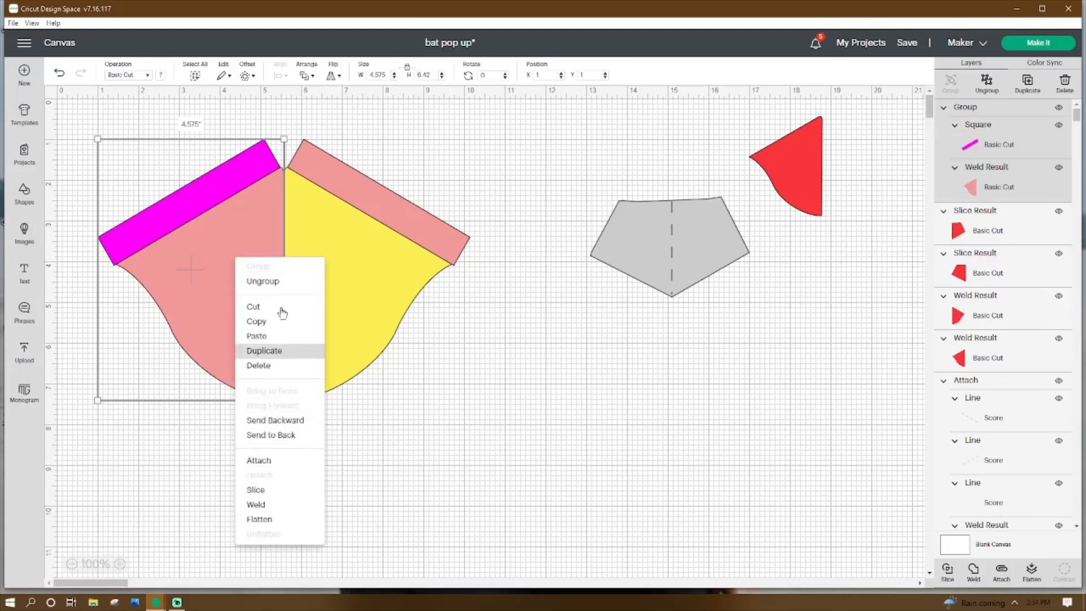
pyautogui.click(275, 351)
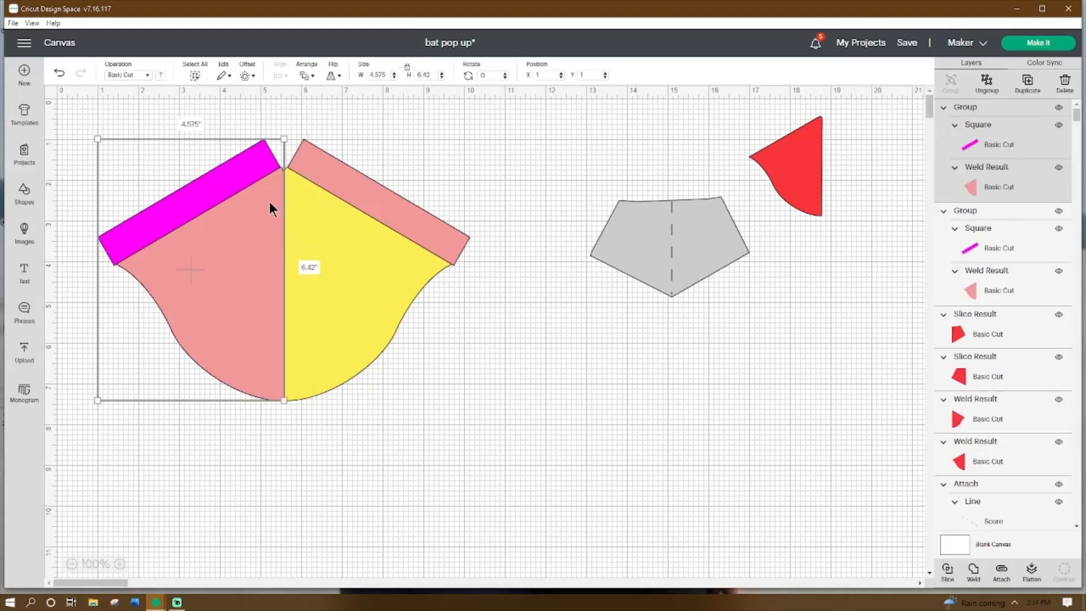
pyautogui.rightClick(253, 233)
pyautogui.click(286, 328)
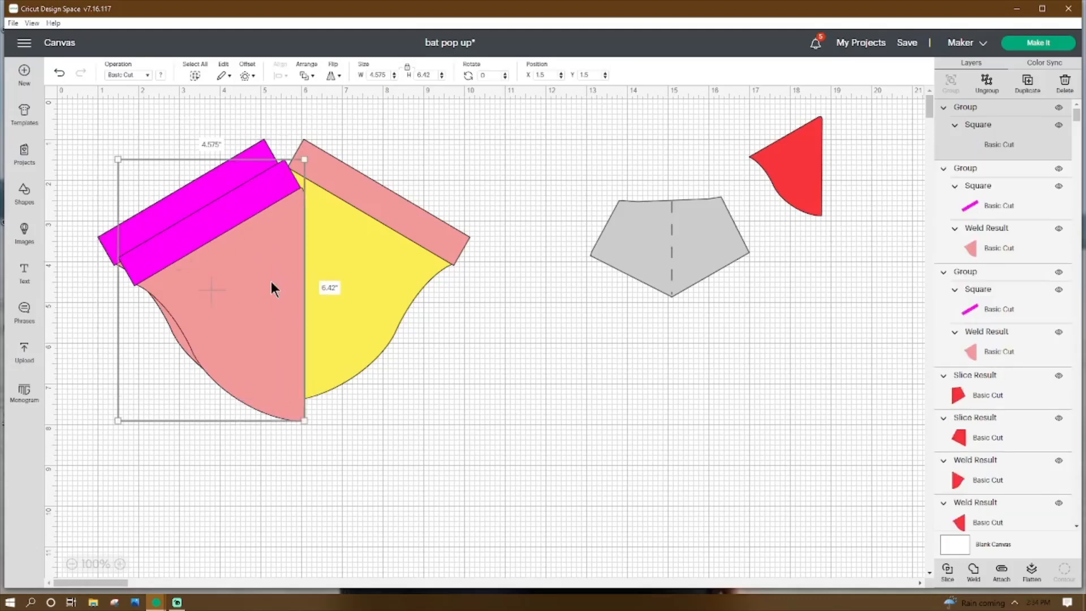
# Step: Flip one copy of the pink wing group horizontally and move it onto the empty canvas beneath the grey pentagon
pyautogui.moveTo(271, 280); pyautogui.dragTo(334, 278)
pyautogui.click(334, 73)
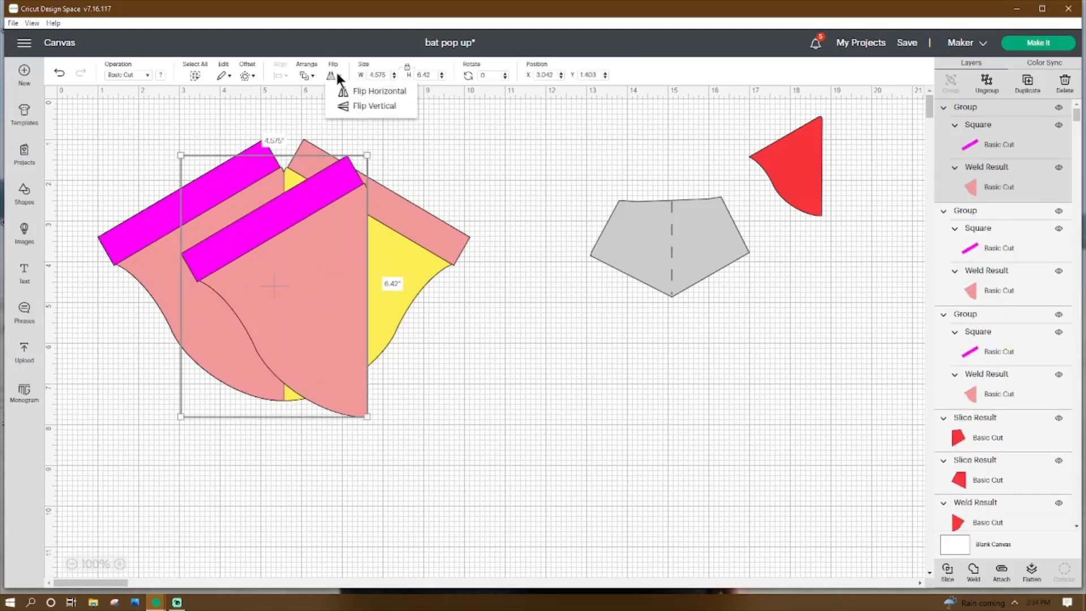
pyautogui.click(345, 86)
pyautogui.moveTo(300, 255); pyautogui.dragTo(655, 417)
# Step: Weld the pink and yellow wing halves with their two angled strips into one shape
pyautogui.click(352, 207)
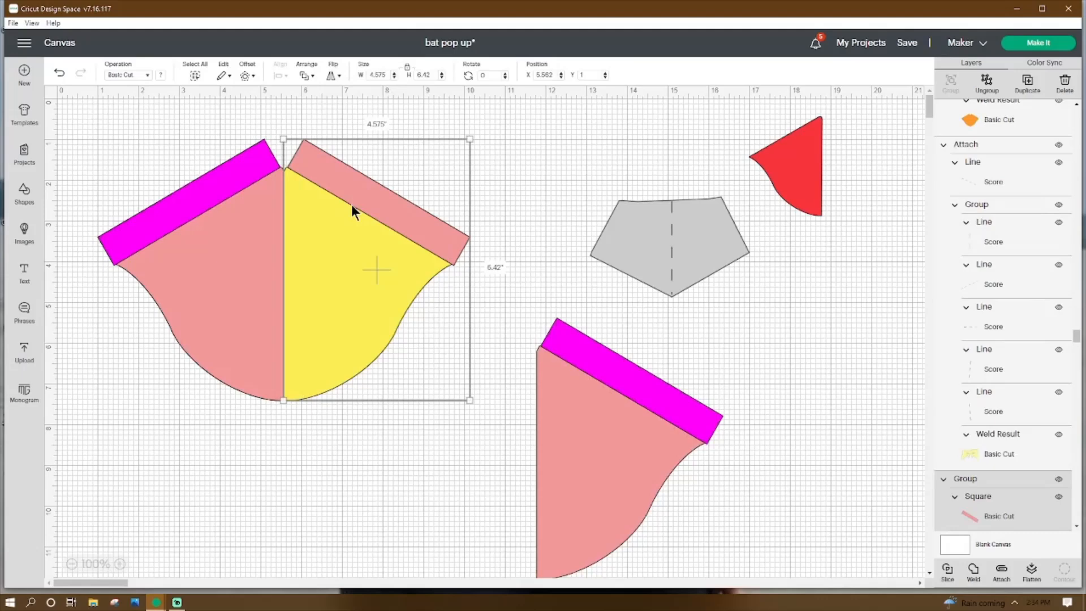
pyautogui.click(195, 432)
pyautogui.moveTo(115, 133); pyautogui.dragTo(400, 387)
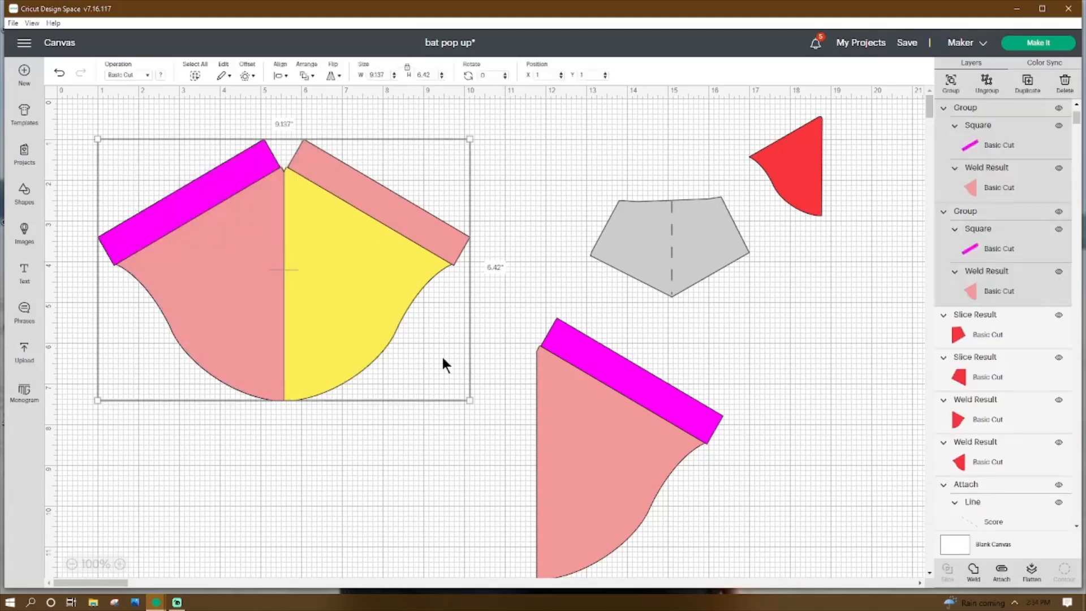
pyautogui.click(970, 570)
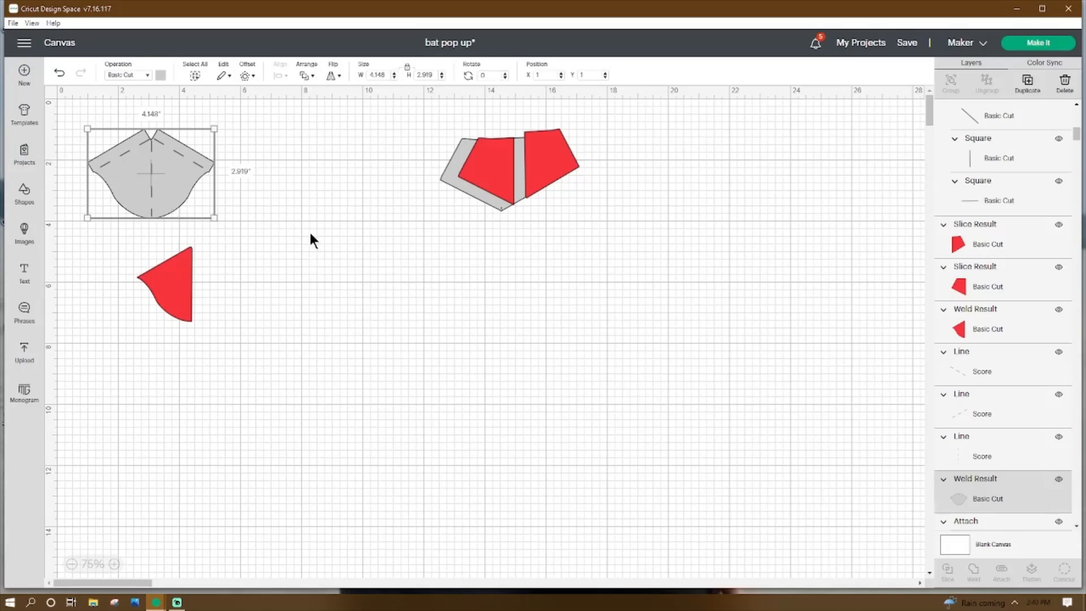
# Step: Attach the centre score line and both diagonal score lines to the grey welded wing shape
pyautogui.click(151, 177)
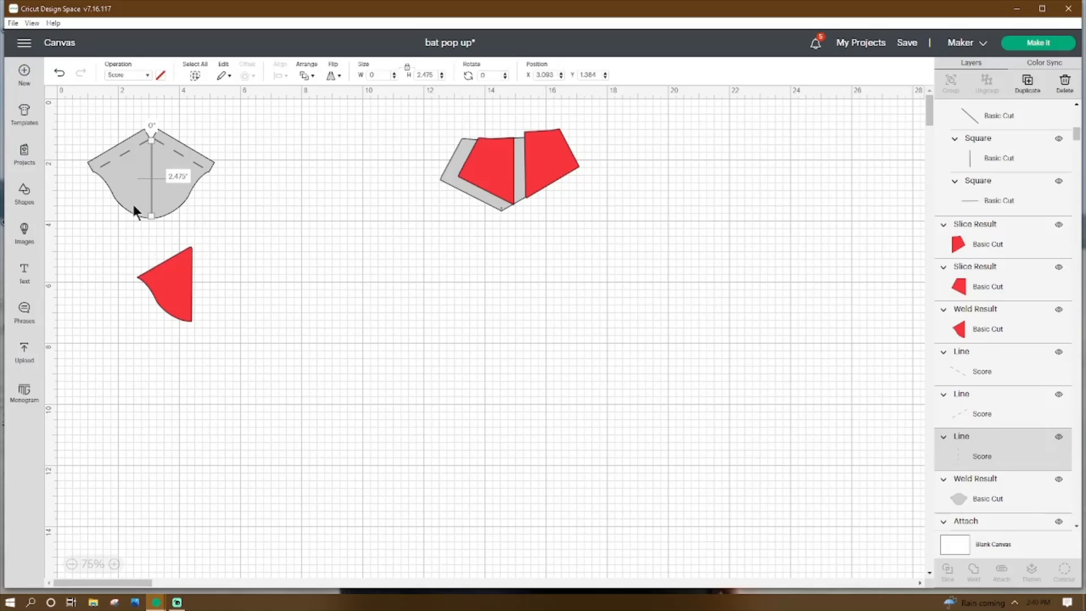
pyautogui.click(124, 156)
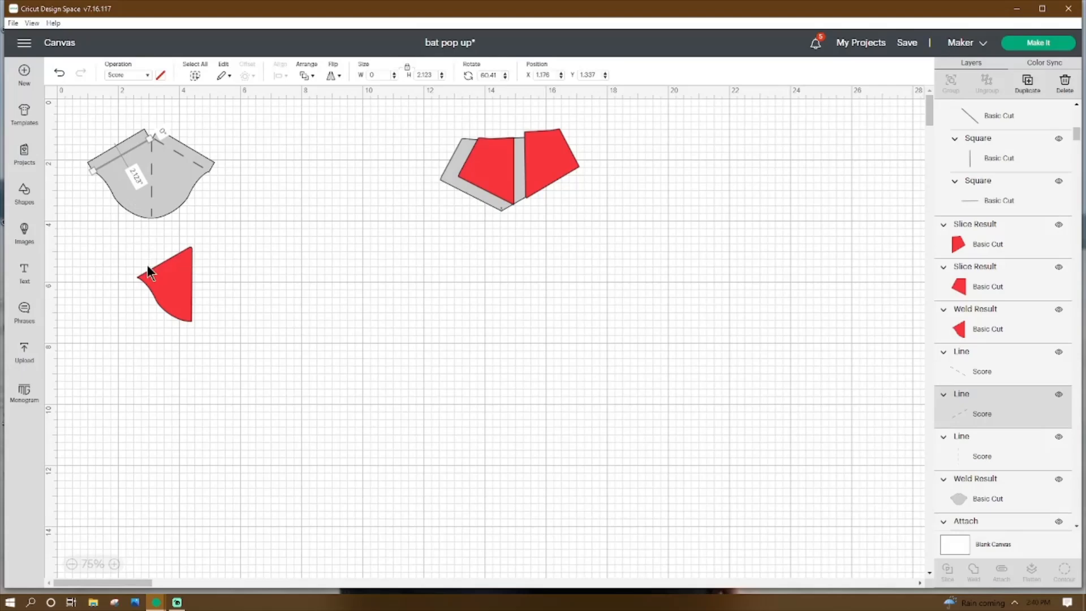
pyautogui.click(177, 151)
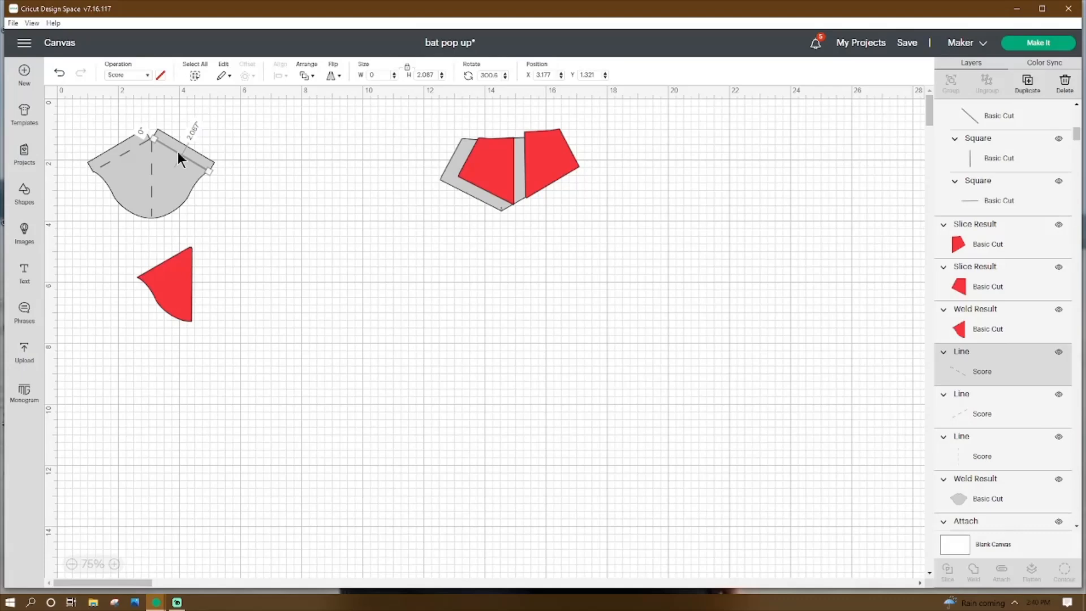
pyautogui.moveTo(251, 123); pyautogui.dragTo(85, 222)
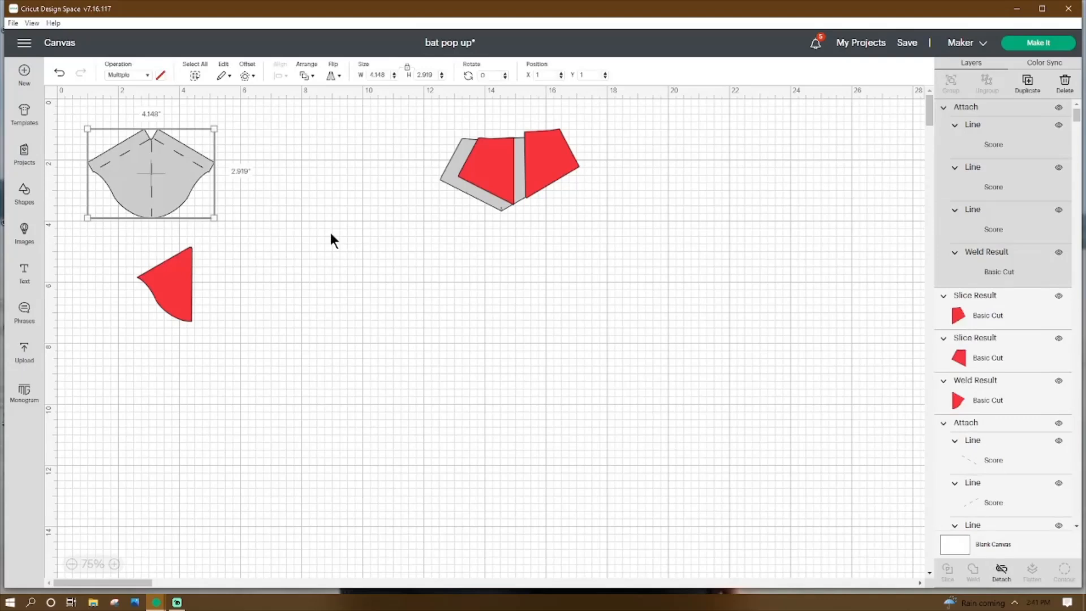
# Step: Move the red wing panel just beneath the grey wing shape and send the attached grey shape to the back
pyautogui.moveTo(186, 289); pyautogui.dragTo(162, 276)
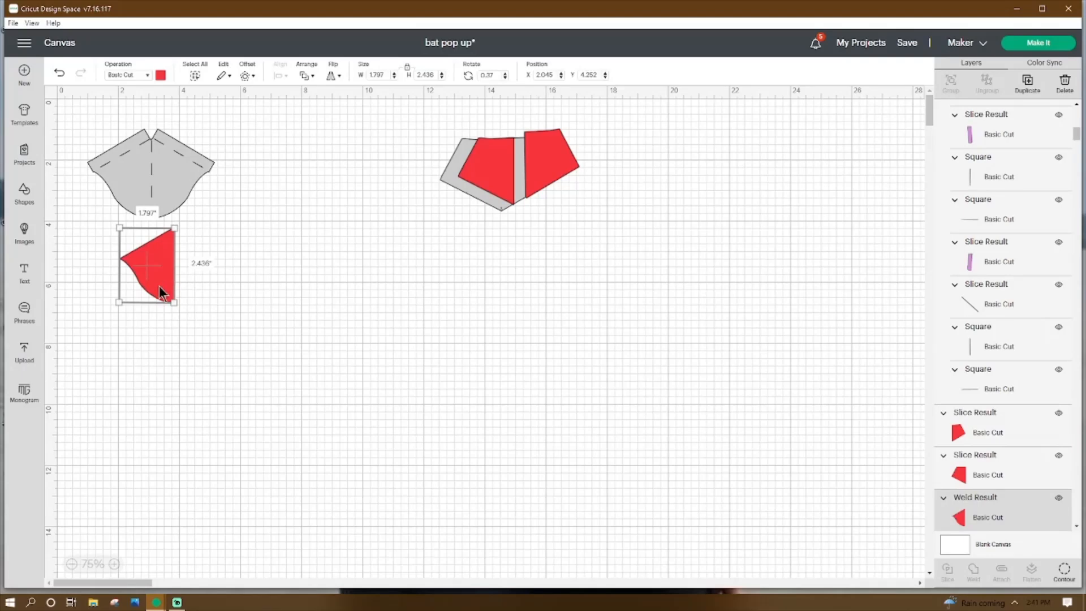
pyautogui.moveTo(159, 288); pyautogui.dragTo(131, 274)
pyautogui.click(151, 185)
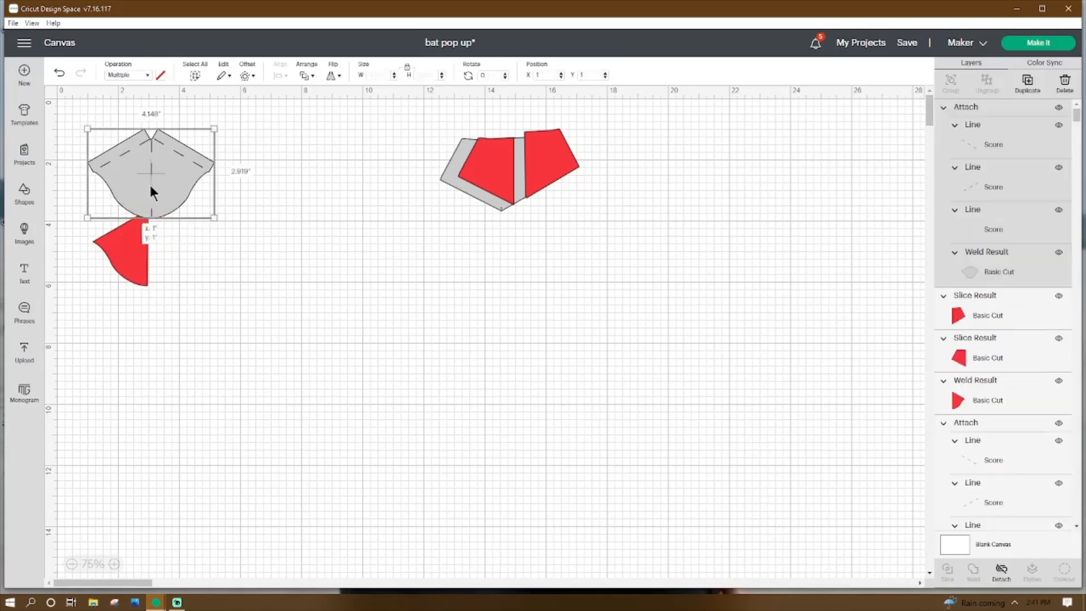
pyautogui.rightClick(152, 190)
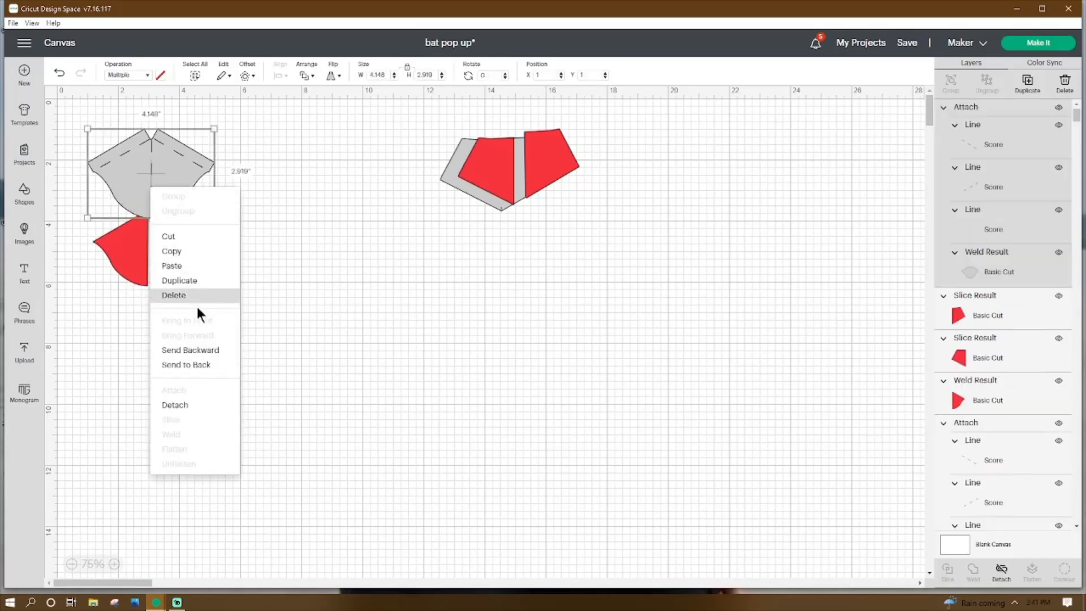
pyautogui.click(205, 364)
# Step: Duplicate the red wing panel, place the copy beside the original, and flip it horizontally
pyautogui.click(131, 256)
pyautogui.rightClick(131, 255)
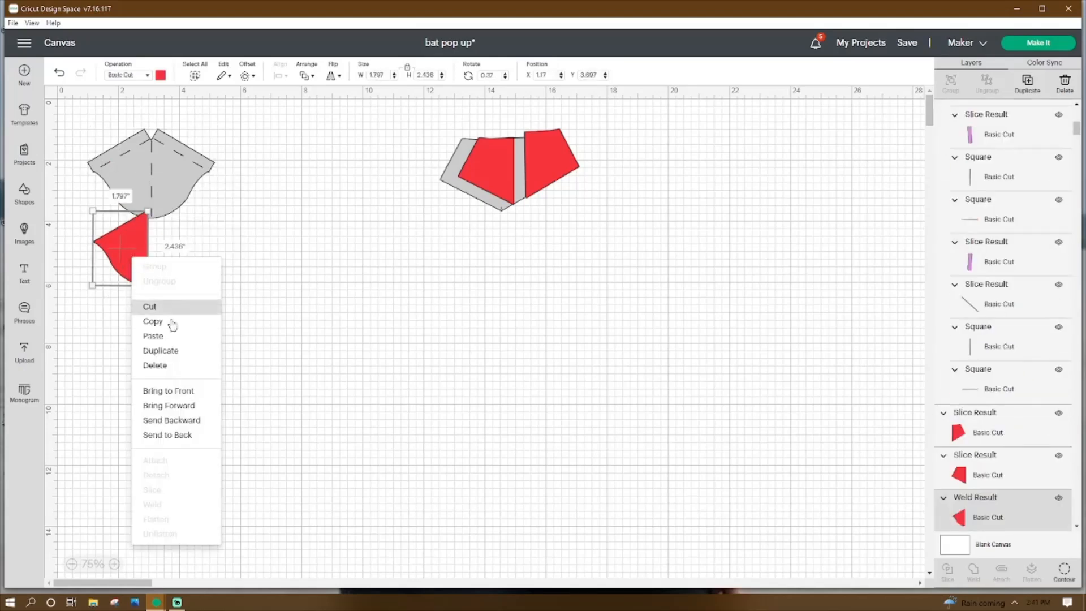
pyautogui.click(175, 351)
pyautogui.moveTo(110, 152); pyautogui.dragTo(180, 247)
pyautogui.click(334, 76)
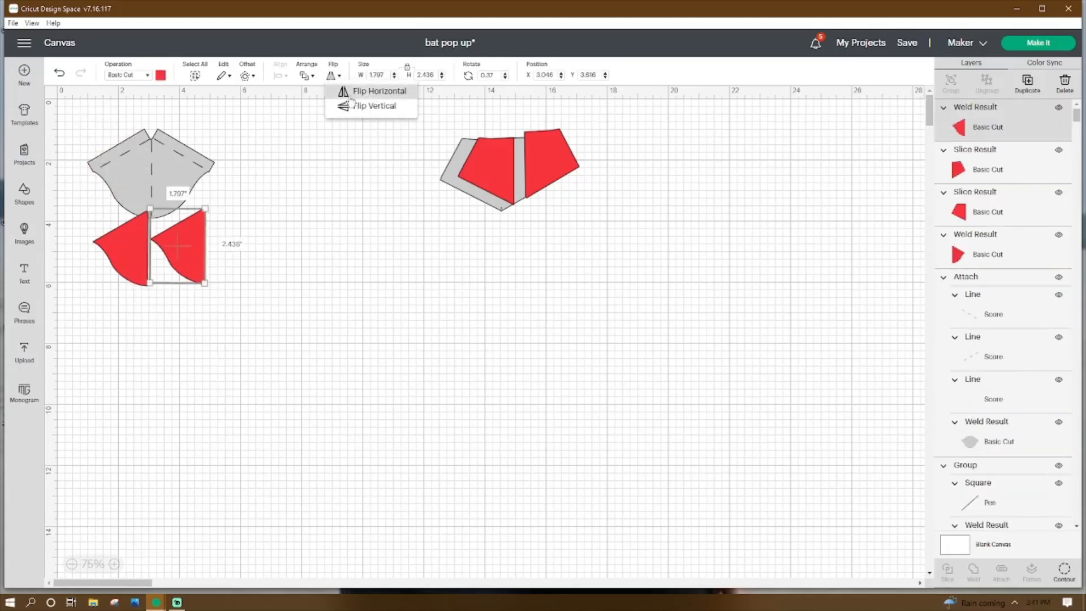
pyautogui.click(368, 91)
# Step: Position the two mirrored red panels on the grey wing shape, one on each side of its centre score line
pyautogui.moveTo(167, 251); pyautogui.dragTo(170, 172)
pyautogui.click(136, 240)
pyautogui.moveTo(136, 240); pyautogui.dragTo(136, 163)
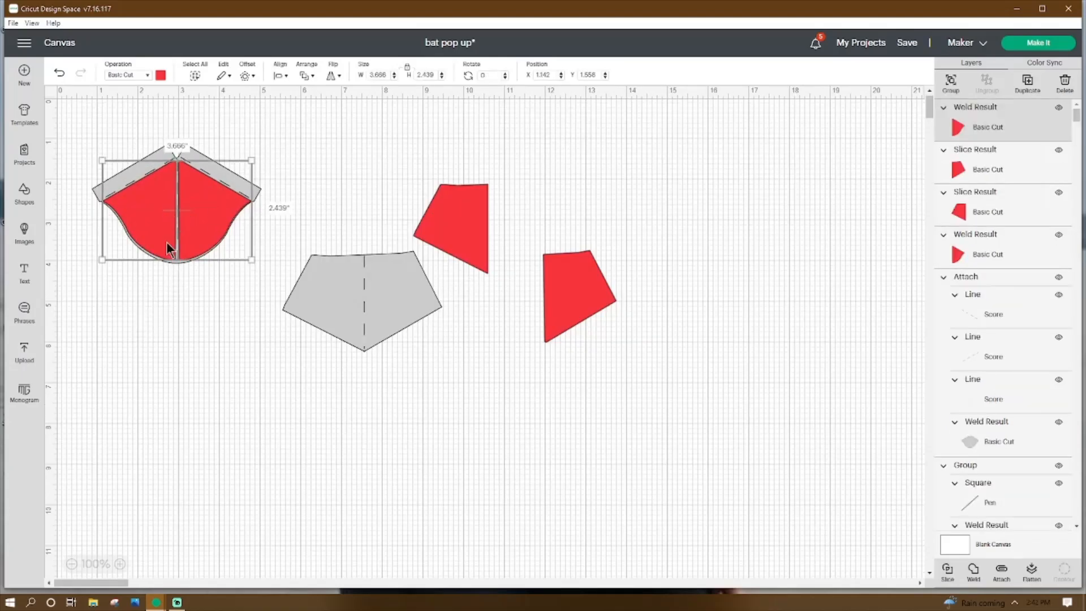
# Step: Group the two red wing panels, duplicate the group, and place the copy below the grey wing shape
pyautogui.click(951, 82)
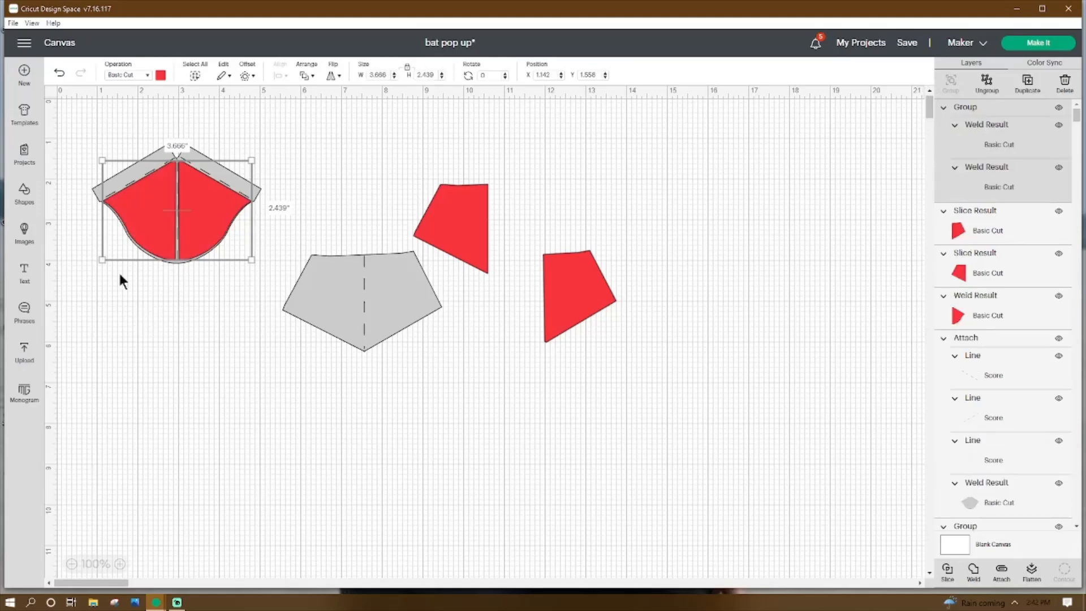
pyautogui.rightClick(145, 243)
pyautogui.click(168, 335)
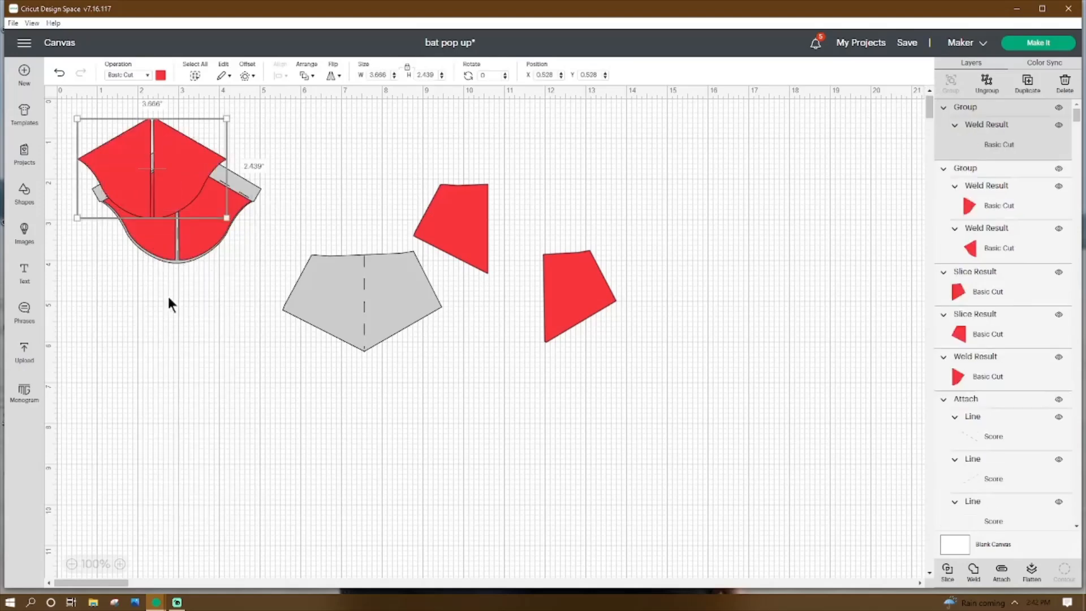
pyautogui.moveTo(169, 194); pyautogui.dragTo(205, 382)
# Step: Group the grey wing shape with both sets of red panels and move the group past the other pieces to about 18 inches across
pyautogui.moveTo(88, 132); pyautogui.dragTo(241, 380)
pyautogui.click(952, 83)
pyautogui.moveTo(156, 204); pyautogui.dragTo(841, 149)
# Step: Move the grey five-sided shape with its score line to X 1, Y 1 inches and group the two
pyautogui.moveTo(357, 297); pyautogui.dragTo(169, 186)
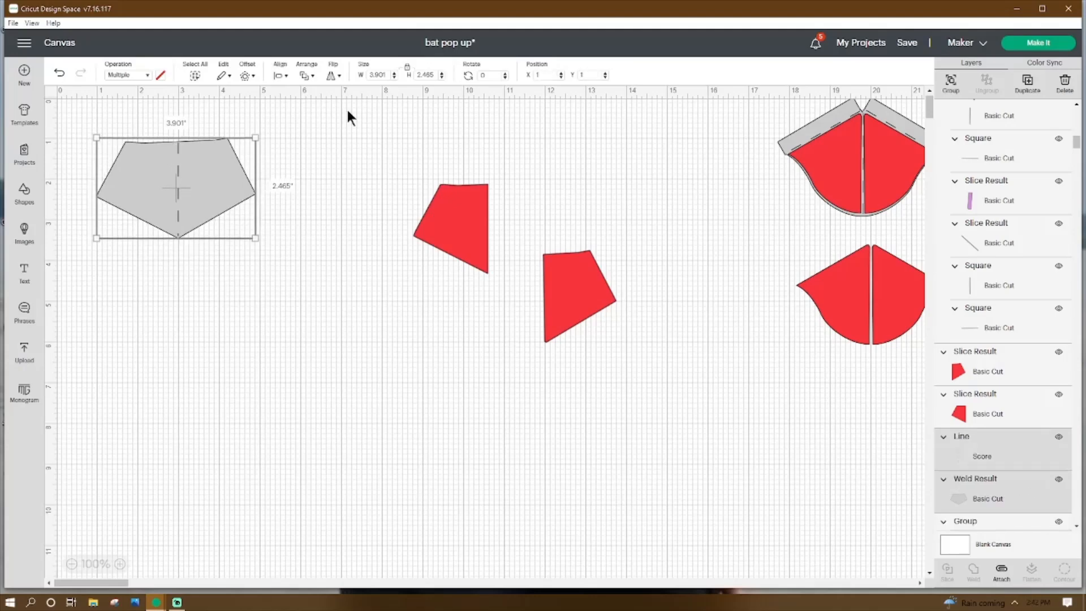
pyautogui.click(288, 187)
pyautogui.click(178, 195)
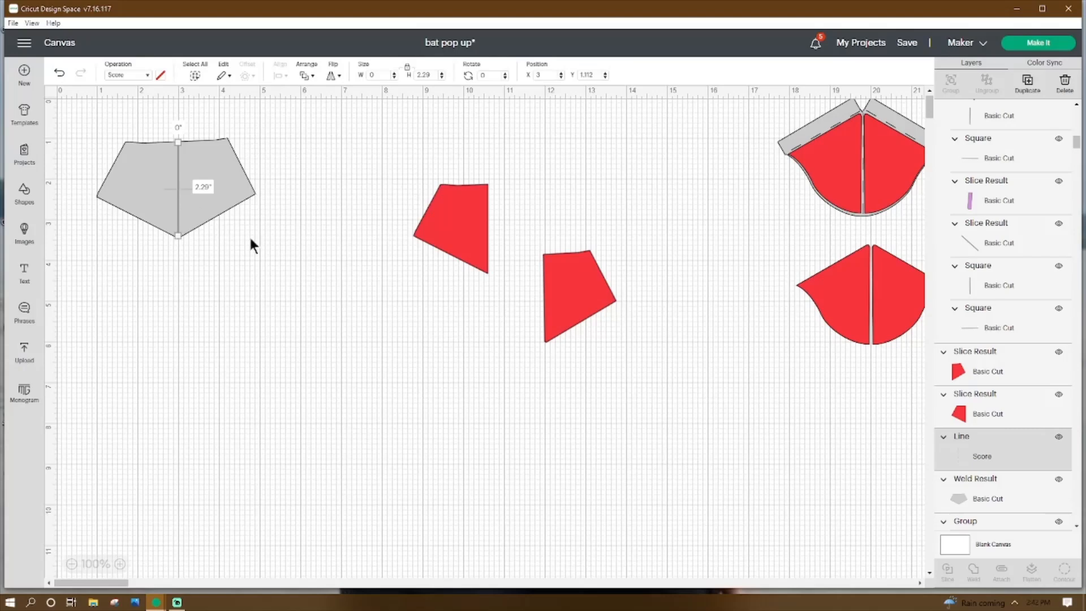
pyautogui.click(235, 164)
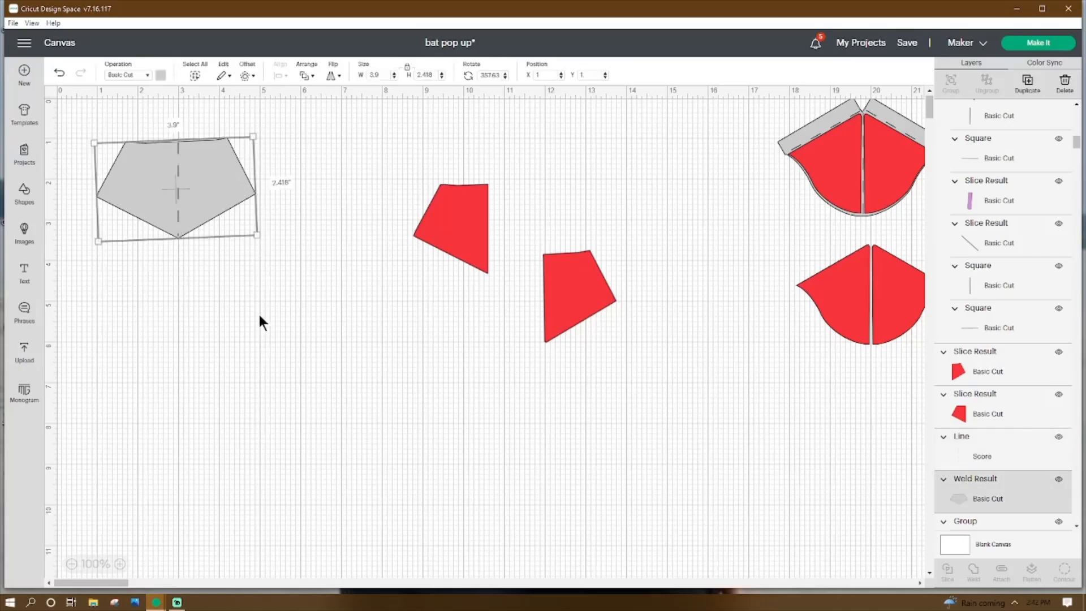
pyautogui.click(264, 159)
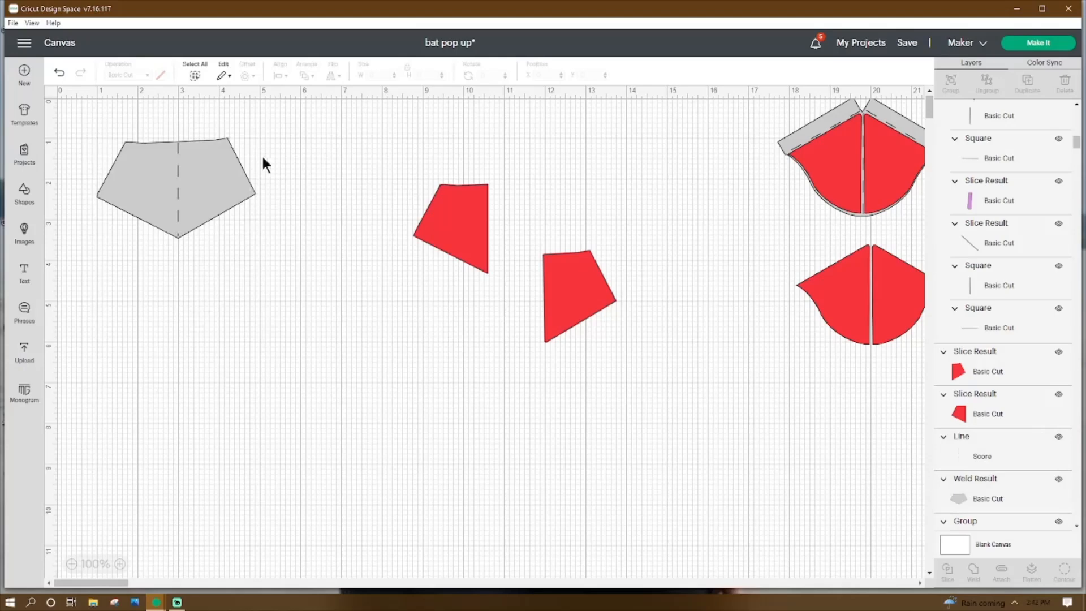
pyautogui.click(195, 183)
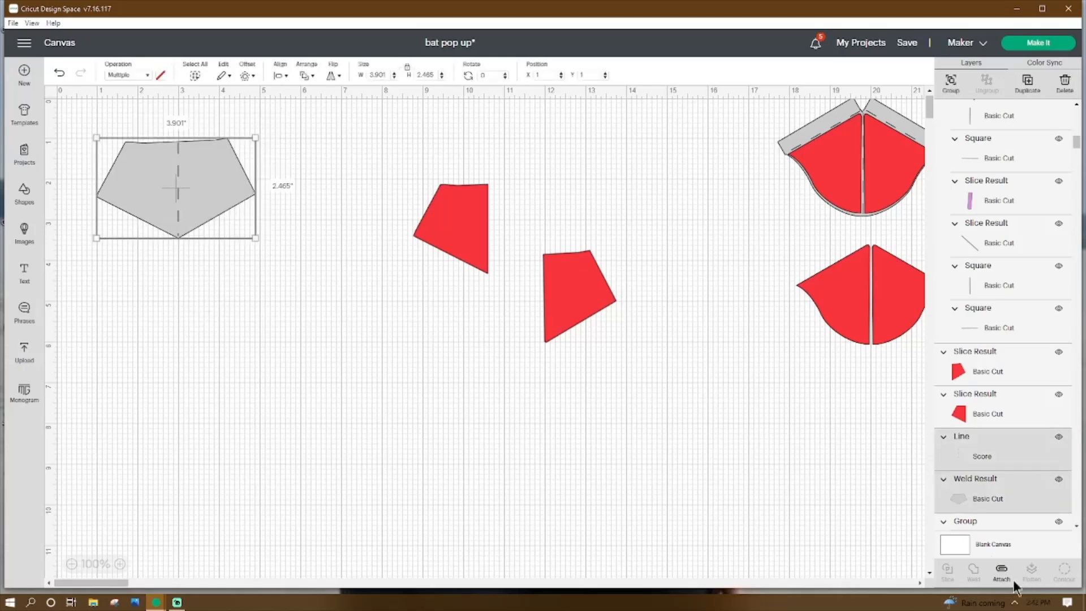
pyautogui.click(951, 85)
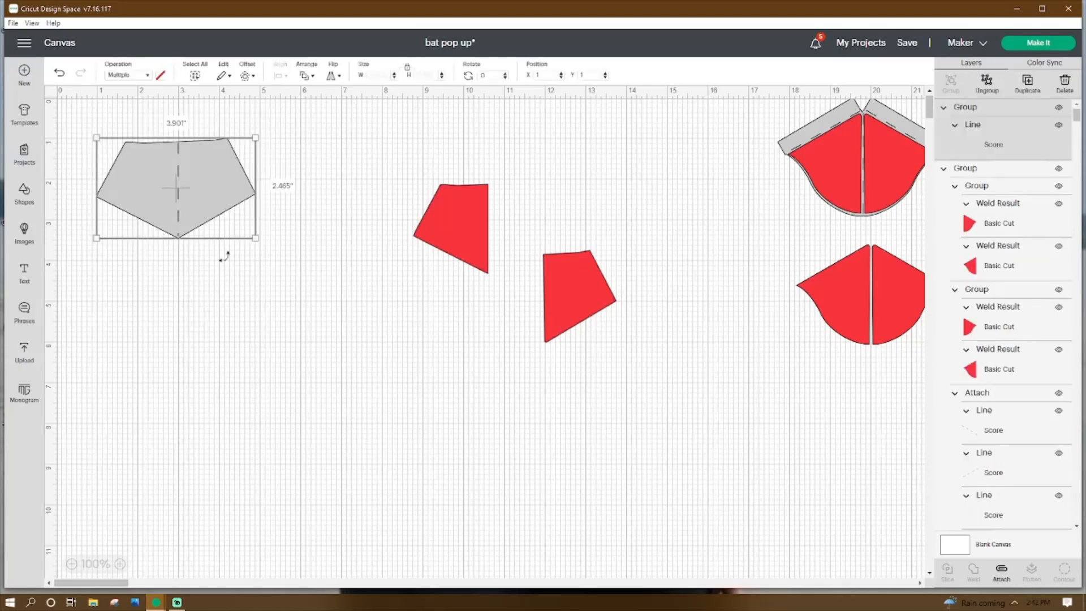
# Step: Duplicate the grey shape with its score line and place one copy above the two loose red panels
pyautogui.rightClick(176, 194)
pyautogui.click(210, 289)
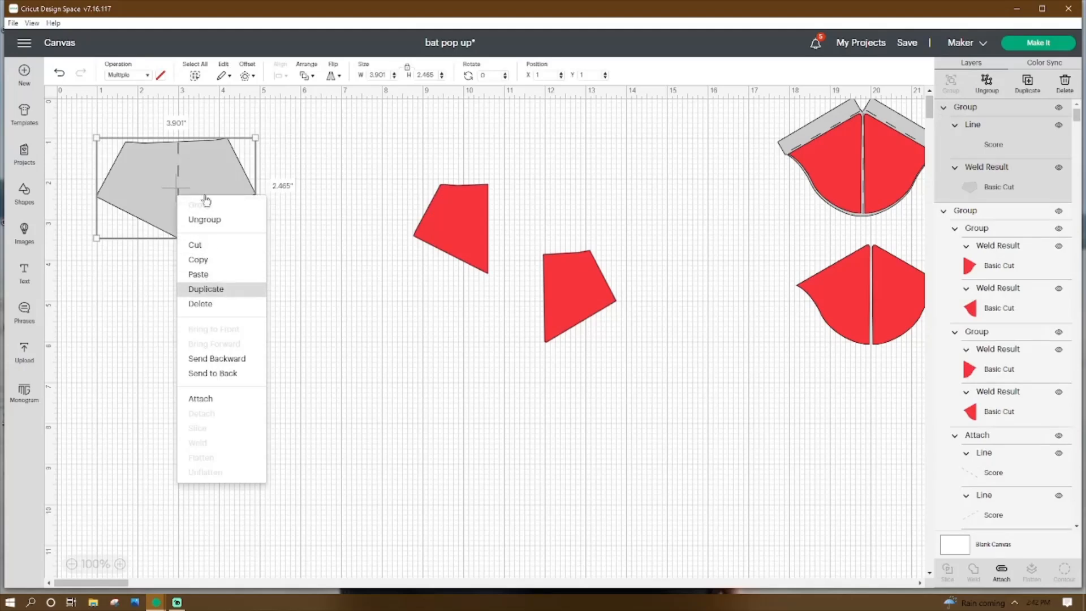
pyautogui.moveTo(202, 181); pyautogui.dragTo(613, 128)
# Step: Add a thin vertical square 0.014 inches wide and 3.722 inches tall, and delete the remaining grey shape's score line
pyautogui.click(176, 191)
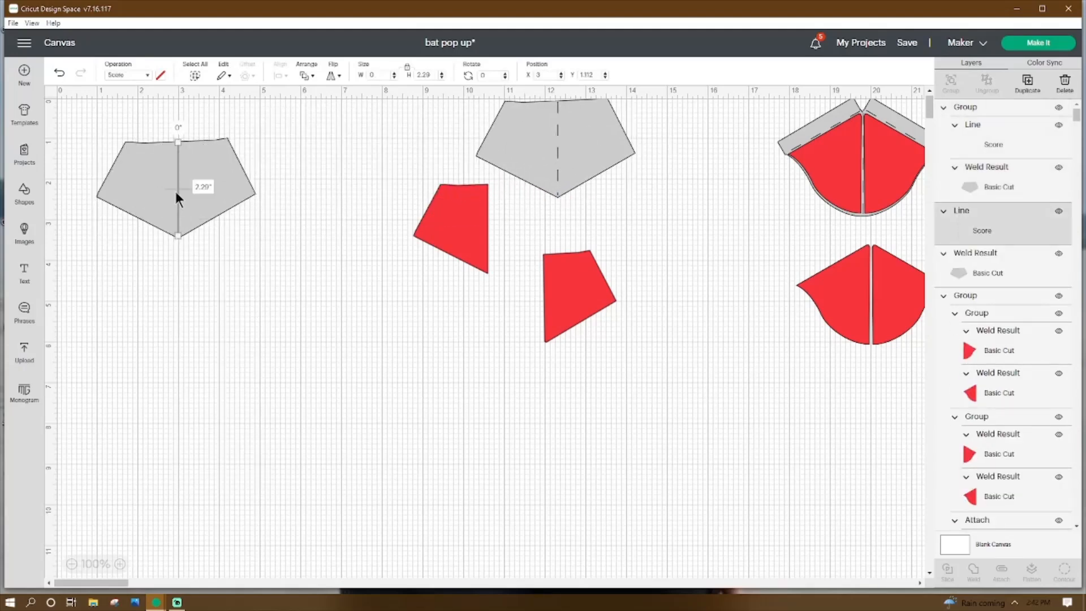
pyautogui.click(25, 194)
pyautogui.click(82, 313)
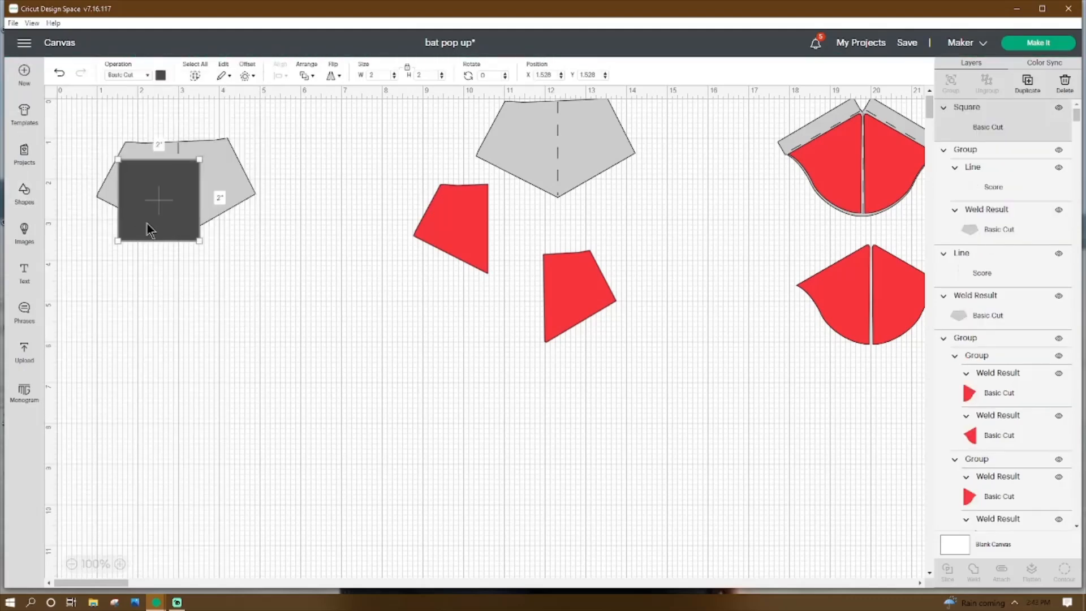
pyautogui.moveTo(147, 222); pyautogui.dragTo(324, 304)
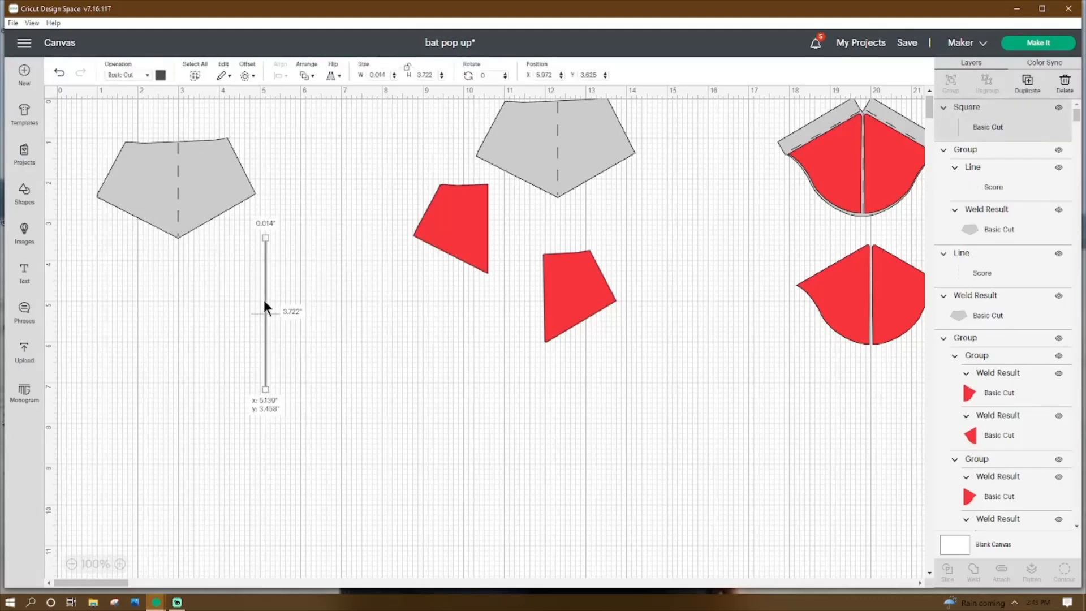
pyautogui.moveTo(264, 301); pyautogui.dragTo(263, 300)
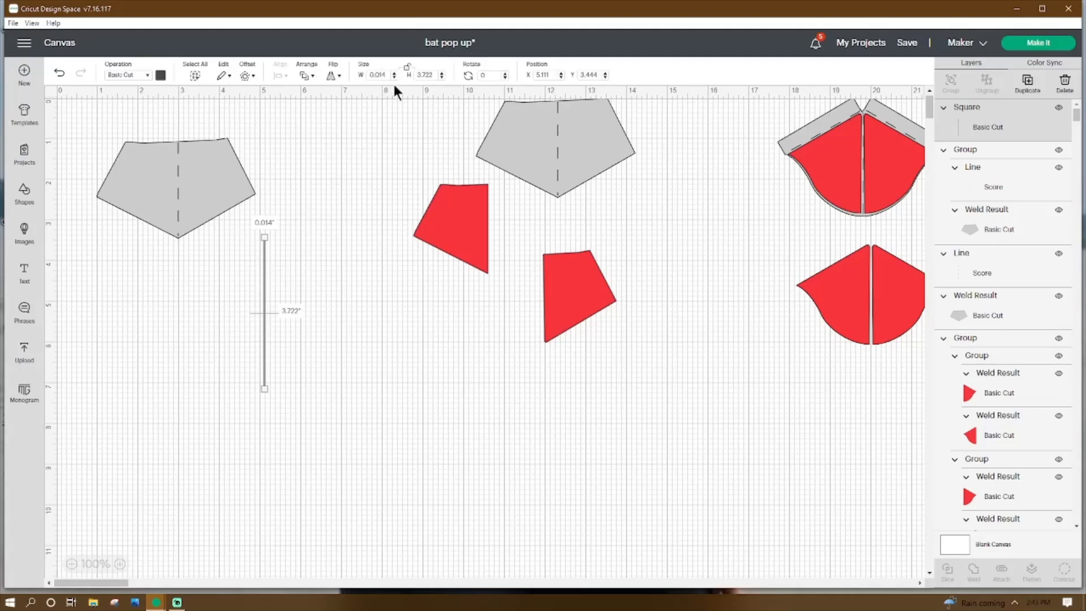
pyautogui.click(179, 184)
pyautogui.press('Delete')
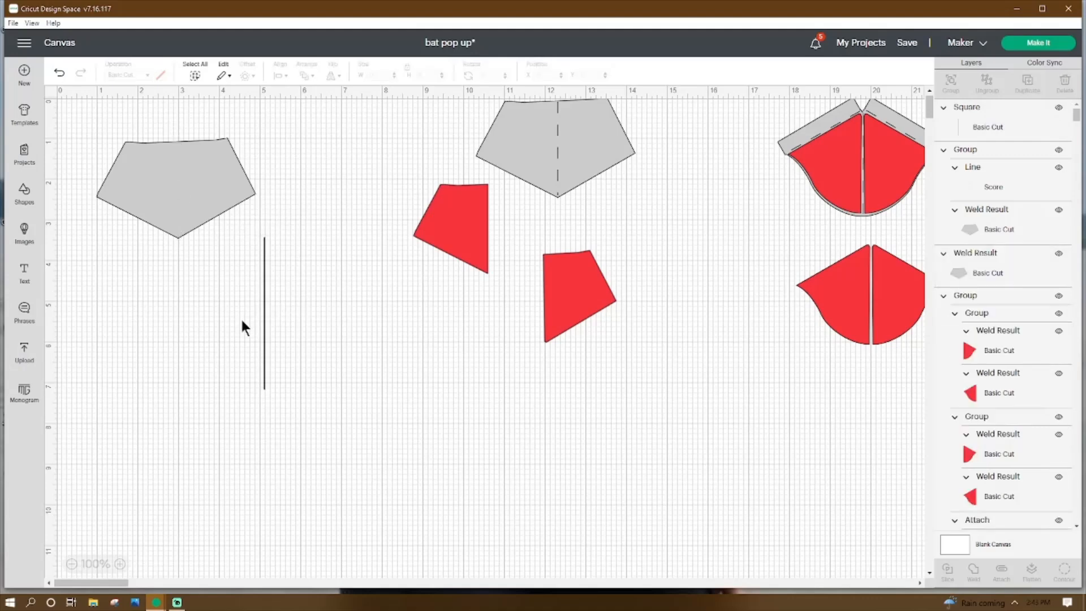
# Step: Centre the thin vertical square on the grey shape and slice the shape with it
pyautogui.moveTo(259, 327); pyautogui.dragTo(171, 212)
pyautogui.moveTo(274, 127); pyautogui.dragTo(93, 207)
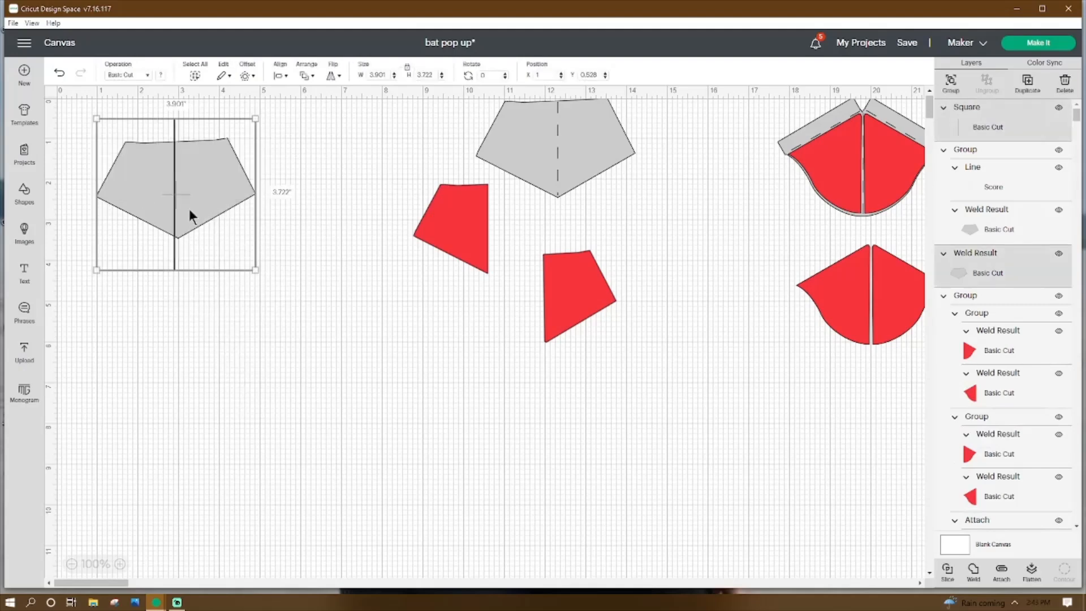
pyautogui.click(279, 75)
pyautogui.click(306, 194)
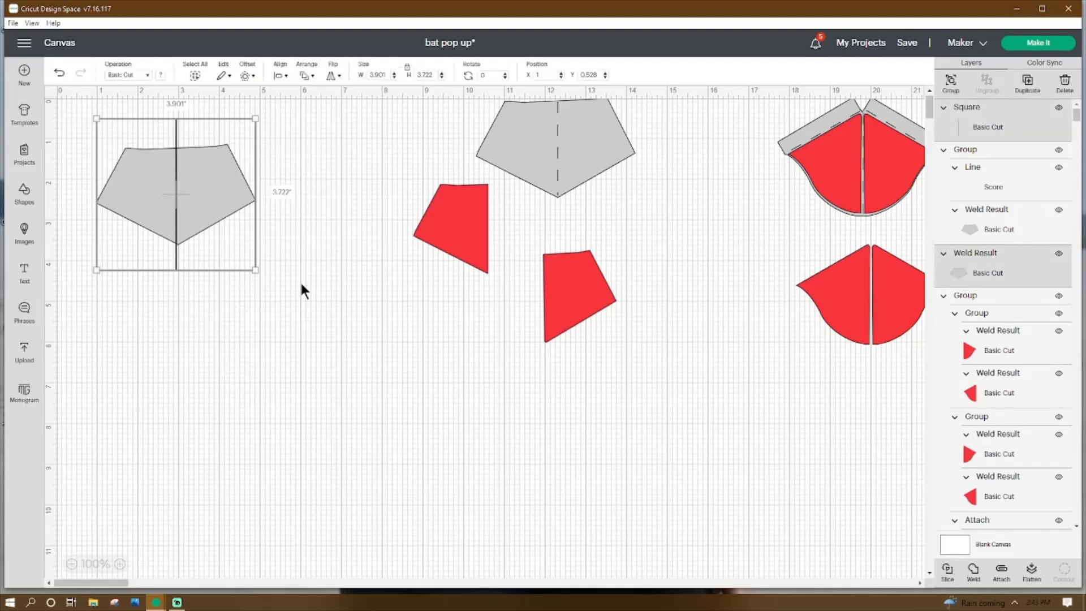
pyautogui.click(311, 179)
pyautogui.moveTo(305, 118); pyautogui.dragTo(86, 319)
pyautogui.click(948, 568)
# Step: Move the sliced grey shape below the thin line and hide its right-half contour
pyautogui.moveTo(224, 222); pyautogui.dragTo(279, 399)
pyautogui.click(1062, 572)
pyautogui.click(610, 239)
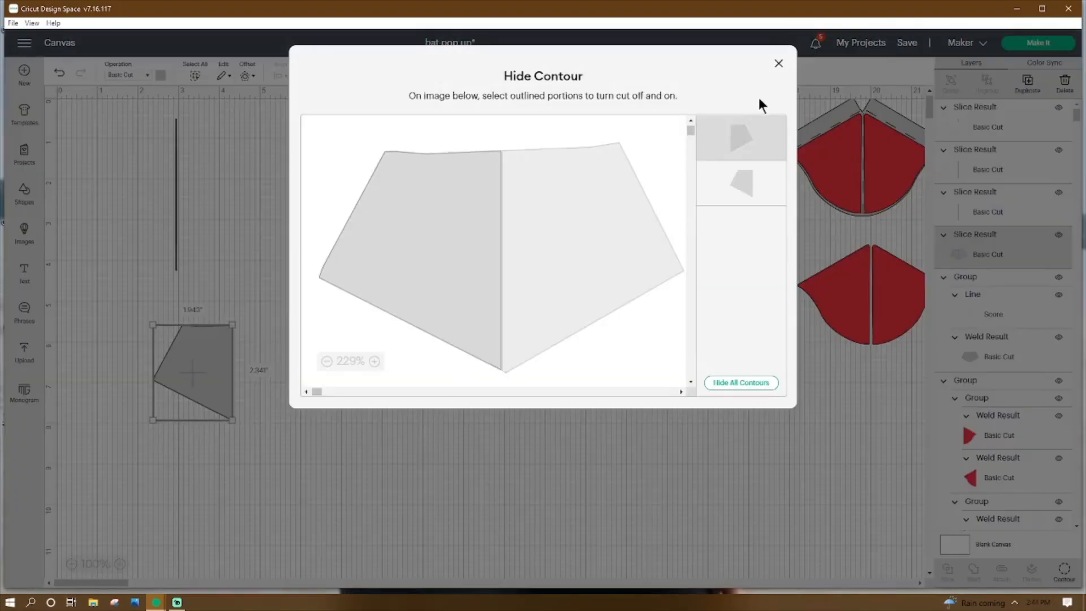
pyautogui.click(779, 63)
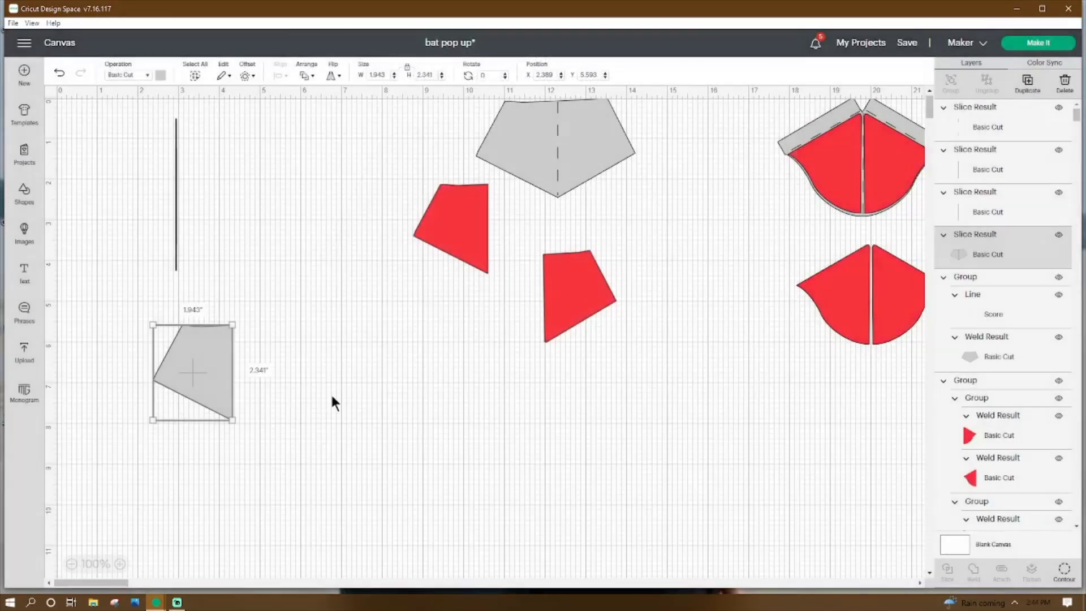
# Step: Duplicate the grey left half beside the original and switch the copy's contours so that only the right half remains
pyautogui.rightClick(219, 364)
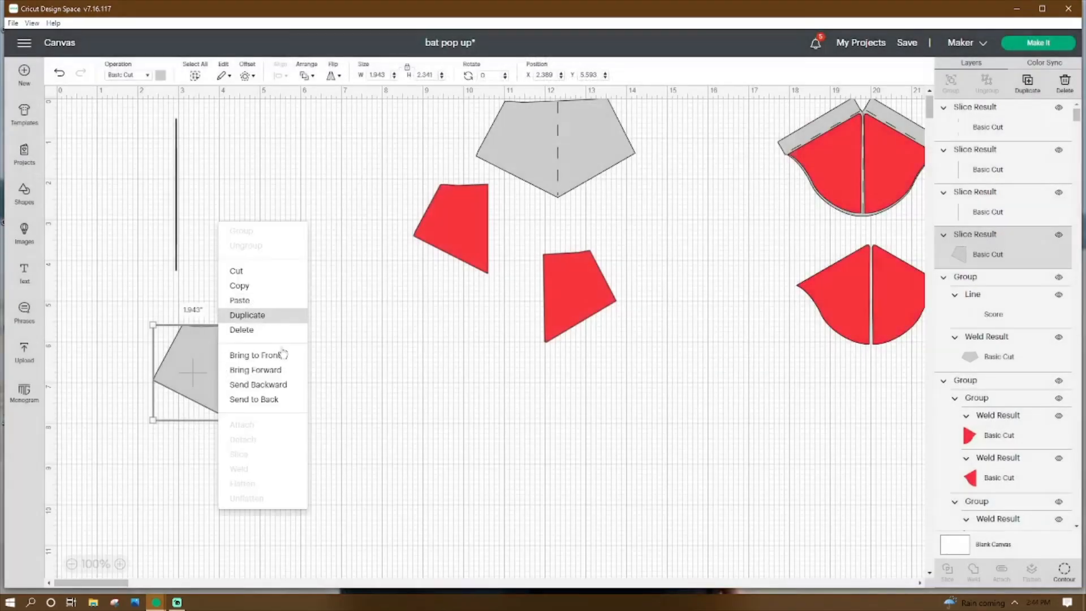
pyautogui.moveTo(192, 241); pyautogui.dragTo(334, 405)
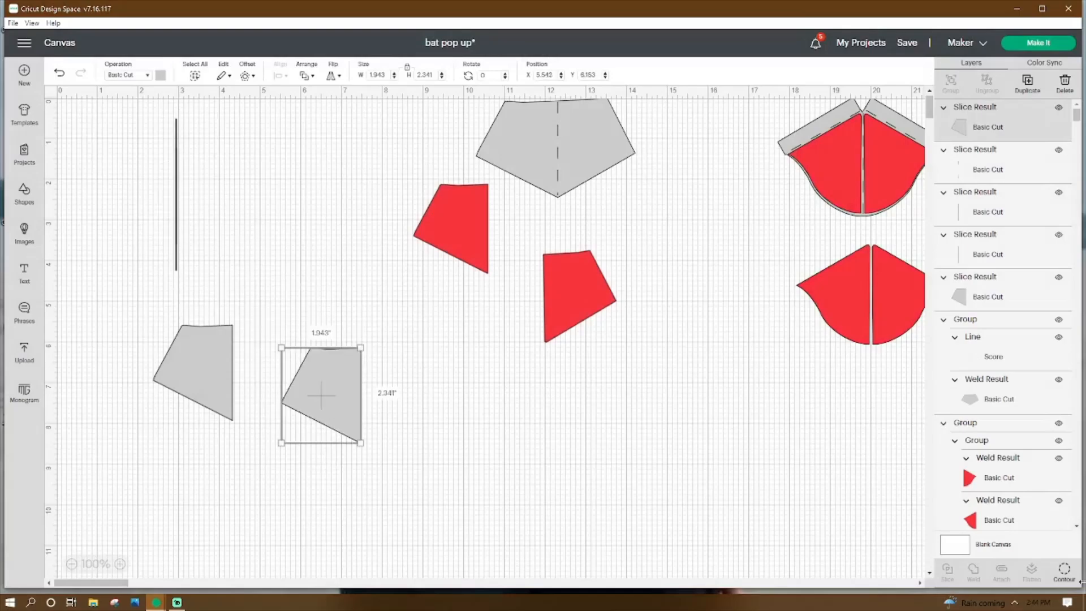
pyautogui.click(1065, 570)
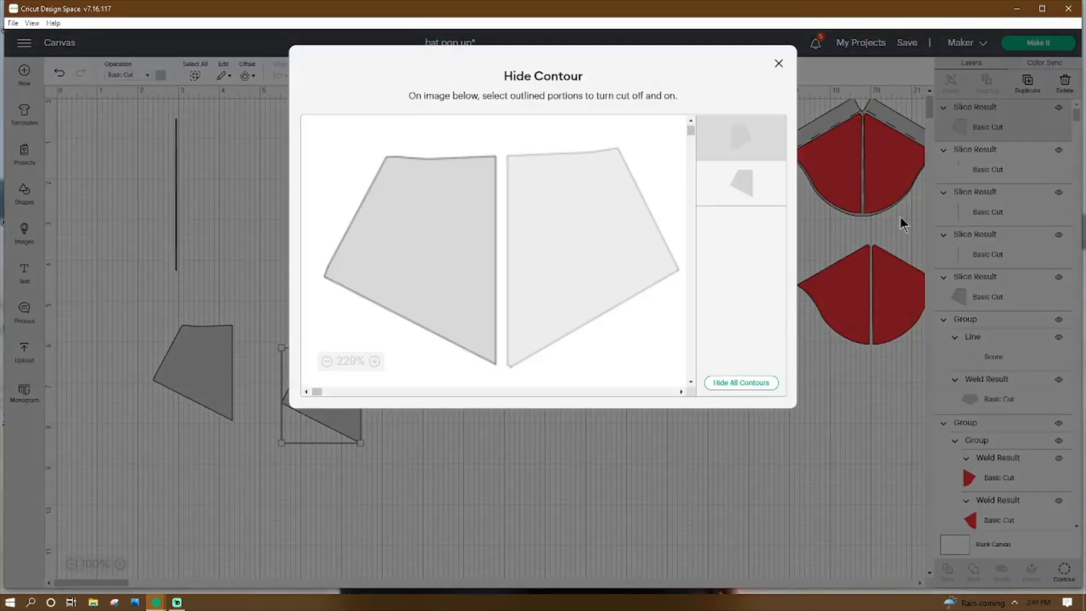
pyautogui.click(764, 133)
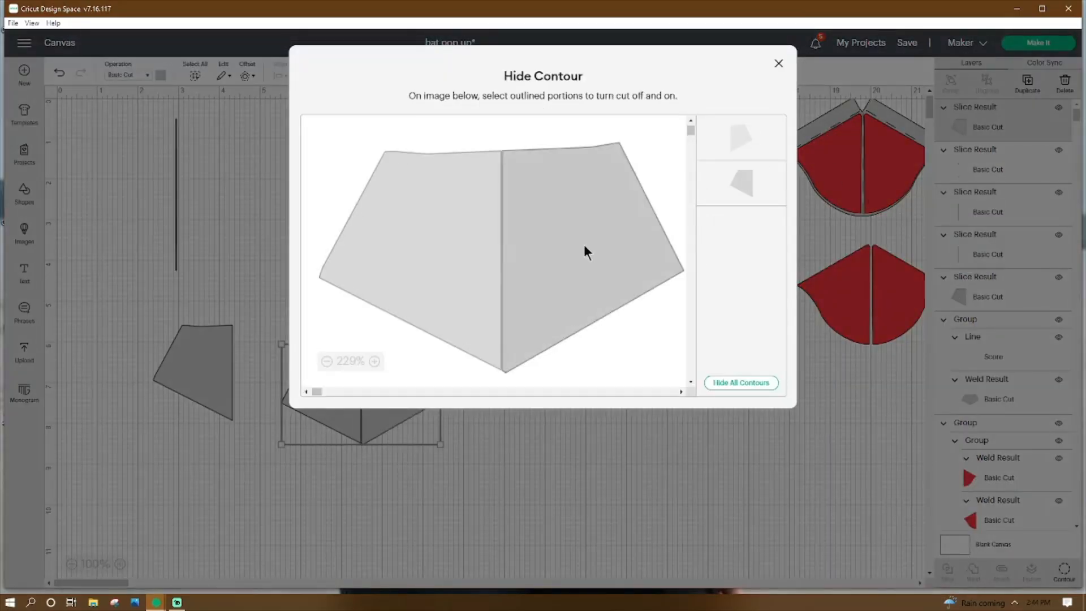
pyautogui.click(445, 243)
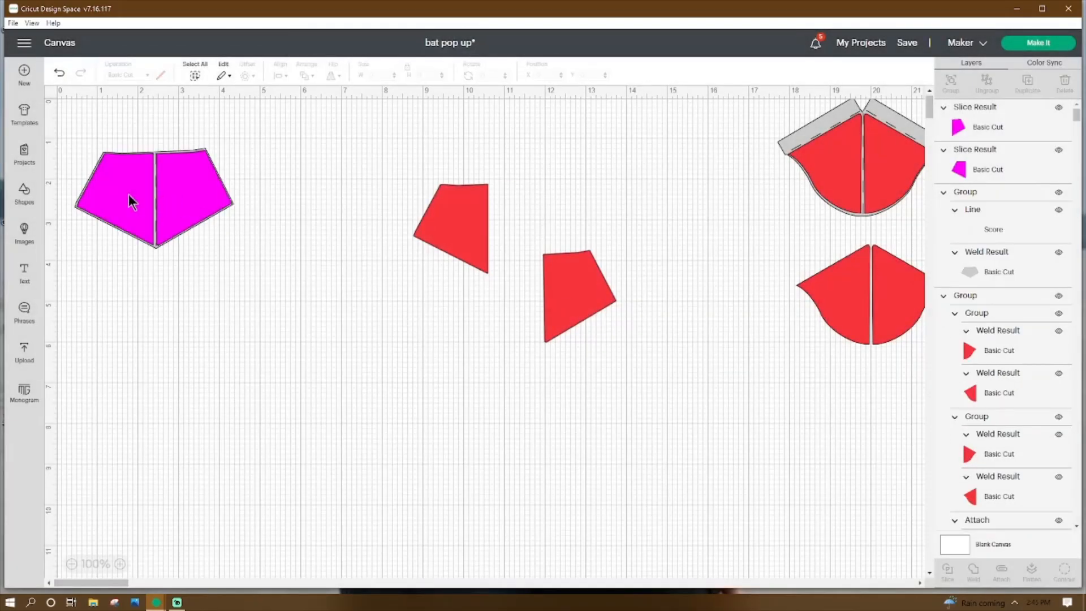
# Step: Select both magenta panels lying on the grey shape
pyautogui.click(129, 201)
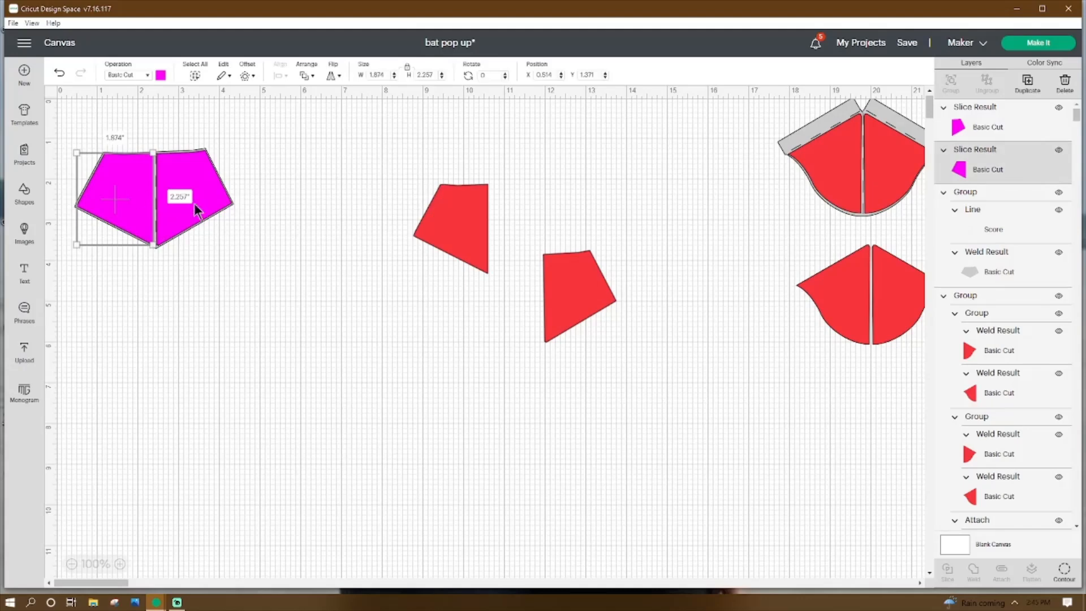
pyautogui.click(293, 195)
pyautogui.click(176, 184)
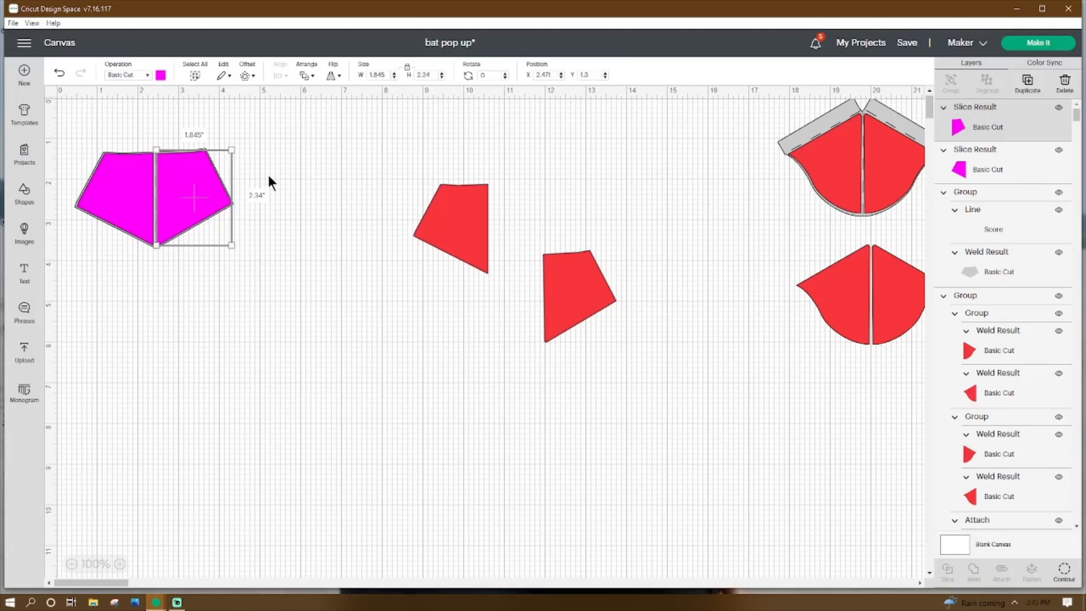
pyautogui.click(252, 138)
pyautogui.click(124, 195)
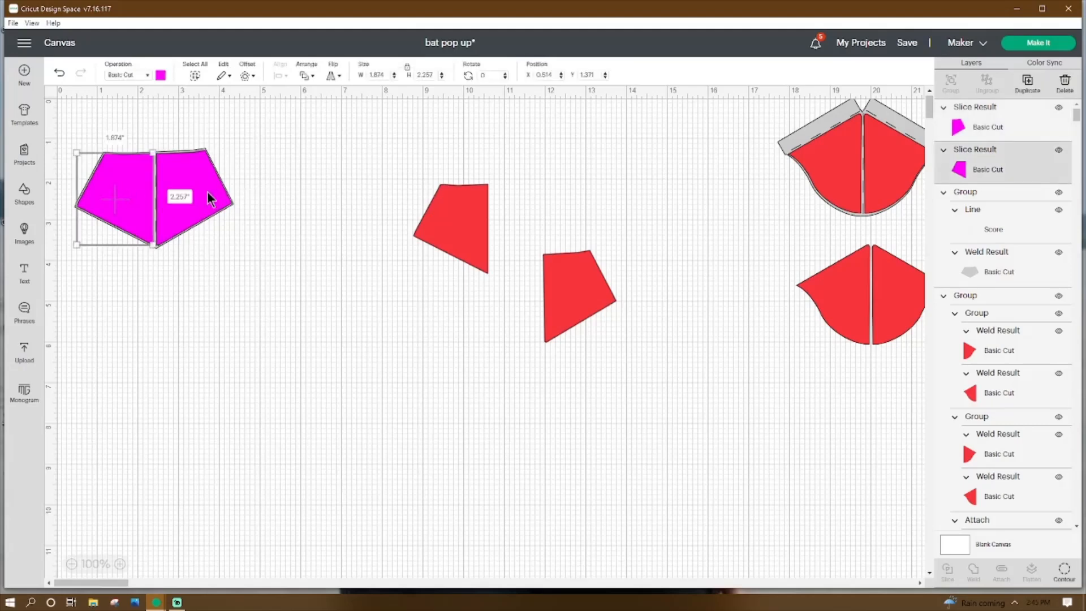
pyautogui.keyDown('shift'); pyautogui.click(214, 201); pyautogui.keyUp('shift')
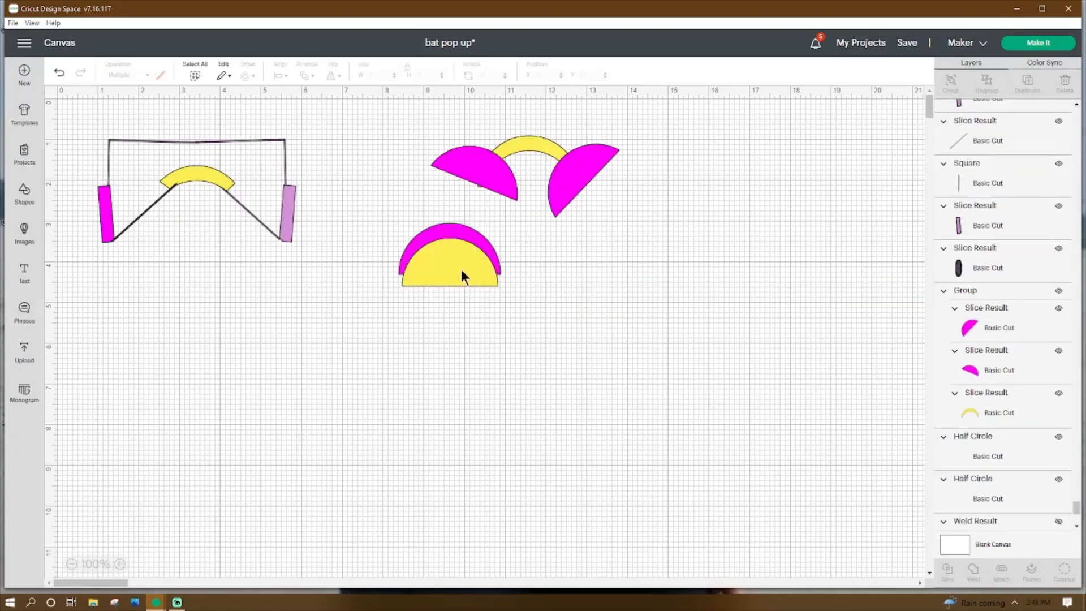
# Step: Slice the overlapping yellow and magenta half circles and move the cut-off pieces away from the magenta arc
pyautogui.click(460, 272)
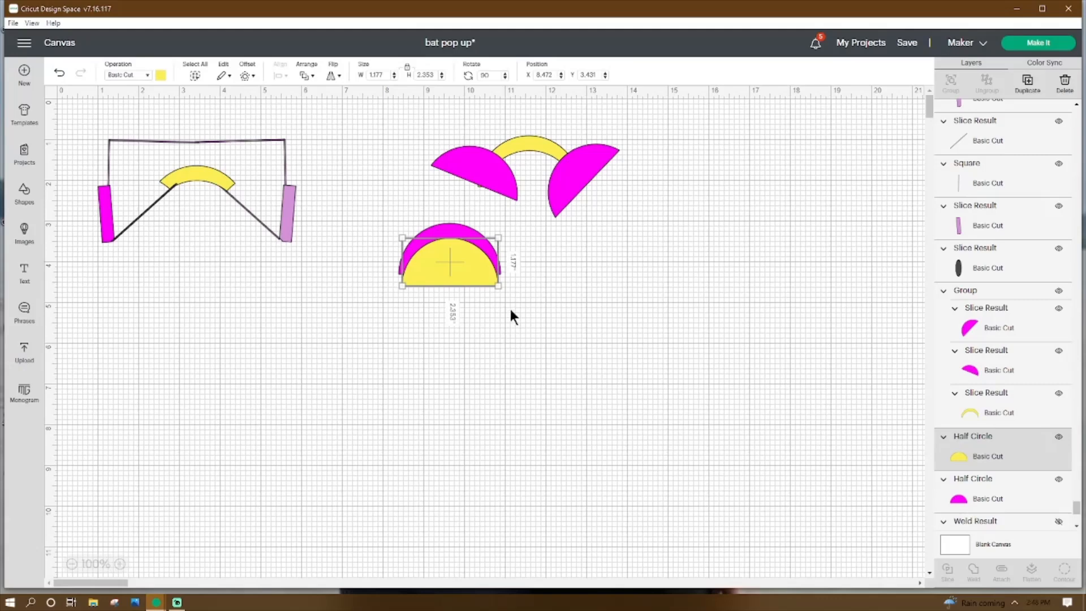
pyautogui.click(477, 237)
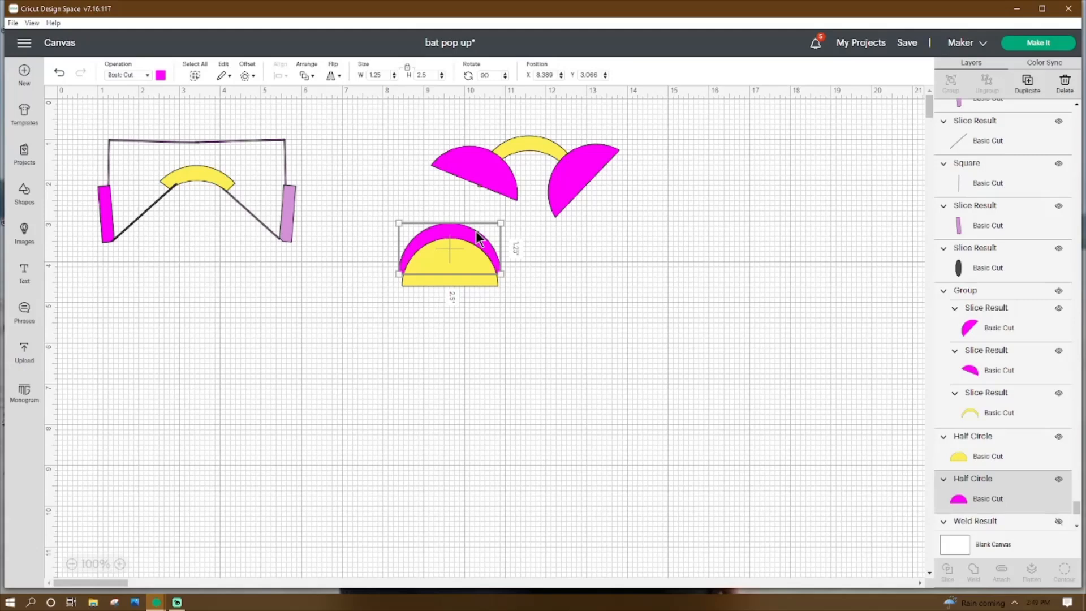
pyautogui.click(459, 346)
pyautogui.moveTo(454, 346); pyautogui.dragTo(425, 219)
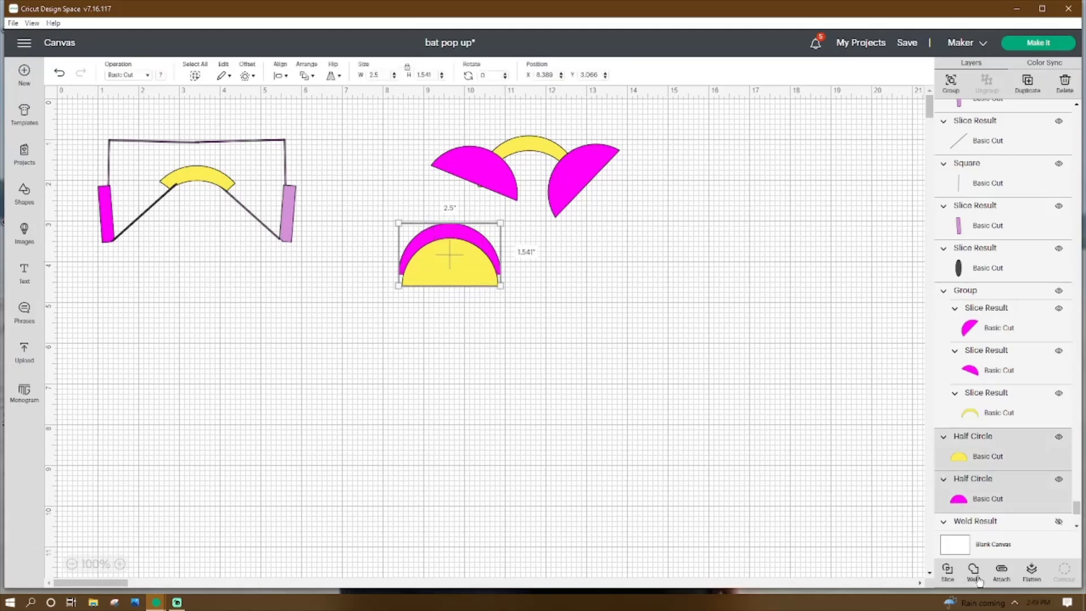
pyautogui.click(948, 571)
pyautogui.moveTo(443, 257); pyautogui.dragTo(472, 375)
pyautogui.moveTo(479, 265); pyautogui.dragTo(631, 319)
pyautogui.moveTo(456, 280); pyautogui.dragTo(643, 291)
# Step: Move the group of two magenta half circles and a yellow arc below the wing outline and ungroup it
pyautogui.moveTo(482, 160); pyautogui.dragTo(160, 376)
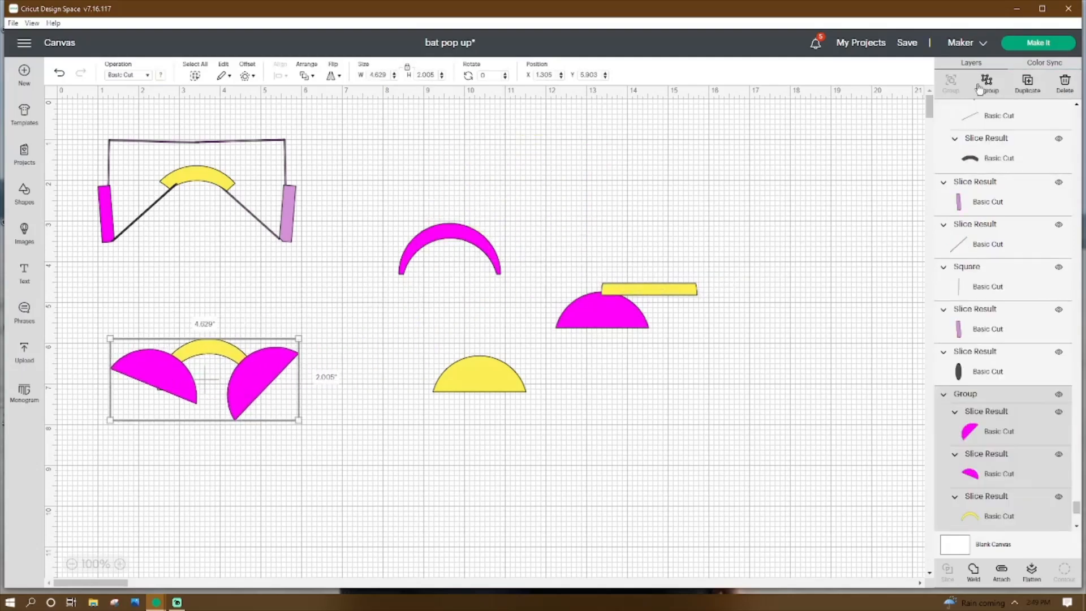
pyautogui.hotkey('ctrl', 'shift', 'g')
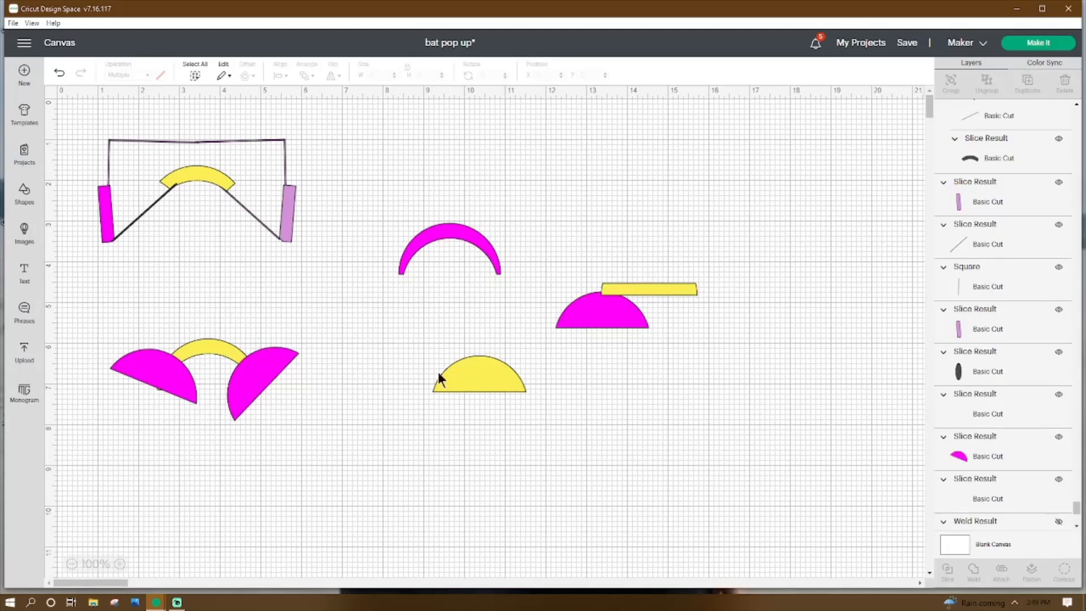
# Step: Examine the magenta arc, the yellow arc and the two rotated magenta half circles one by one
pyautogui.click(164, 378)
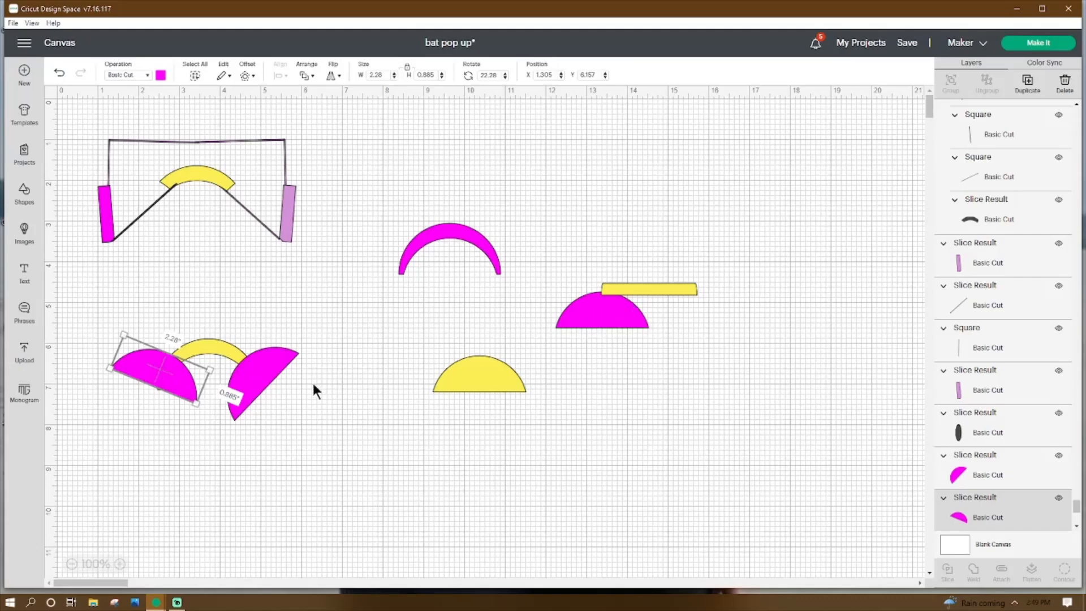
pyautogui.click(278, 364)
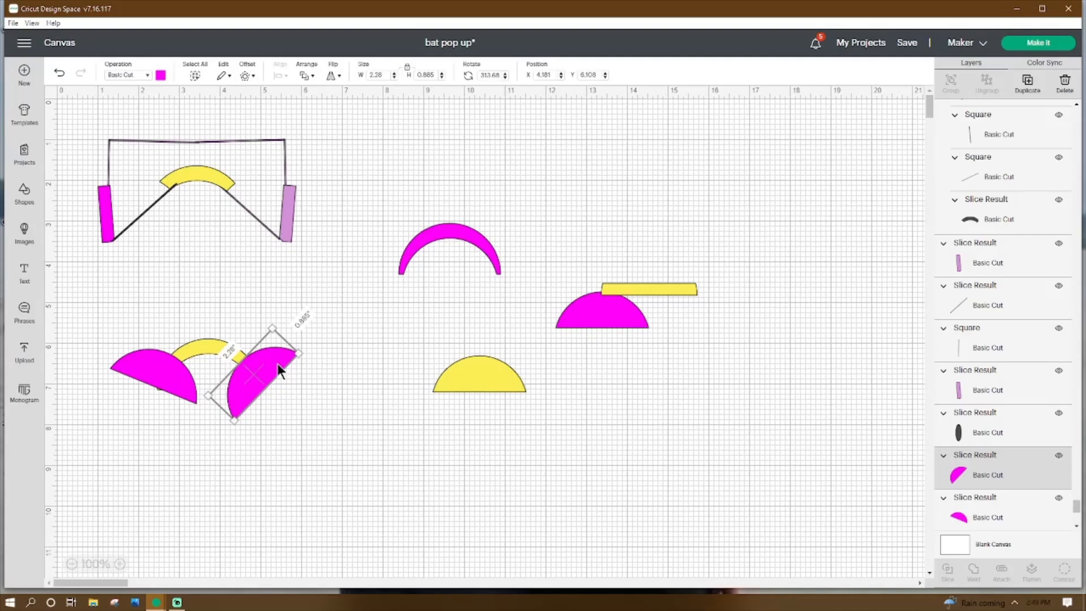
pyautogui.click(417, 283)
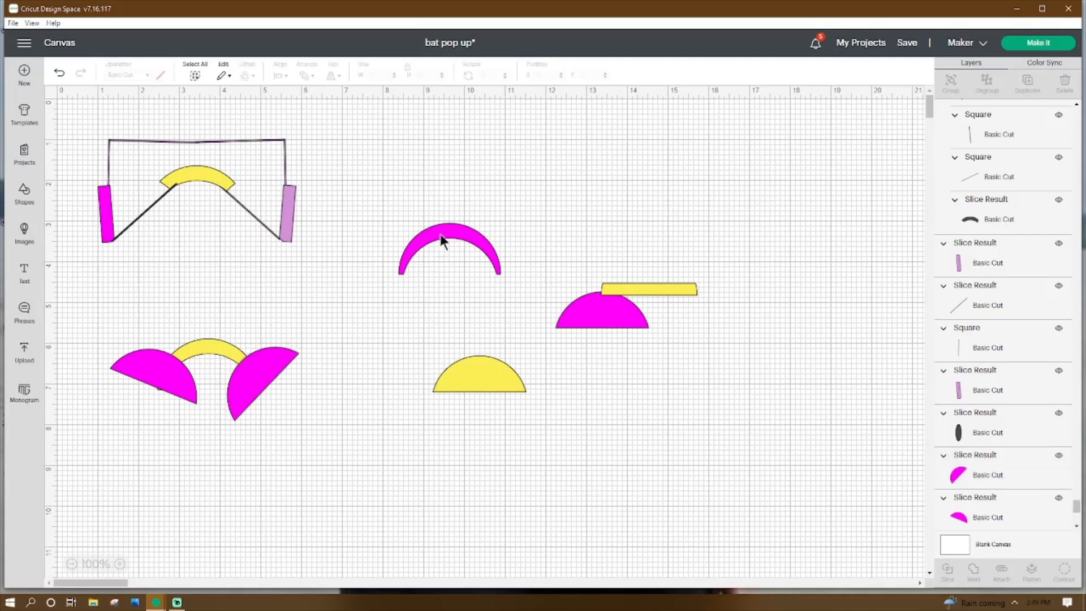
pyautogui.click(442, 230)
pyautogui.click(216, 348)
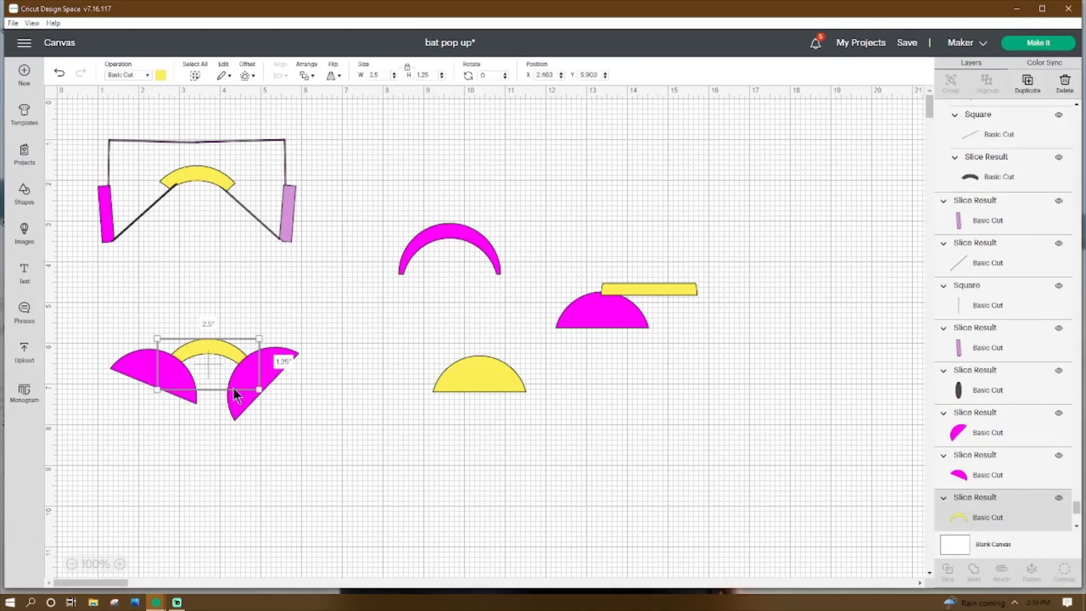
pyautogui.click(292, 424)
pyautogui.click(275, 373)
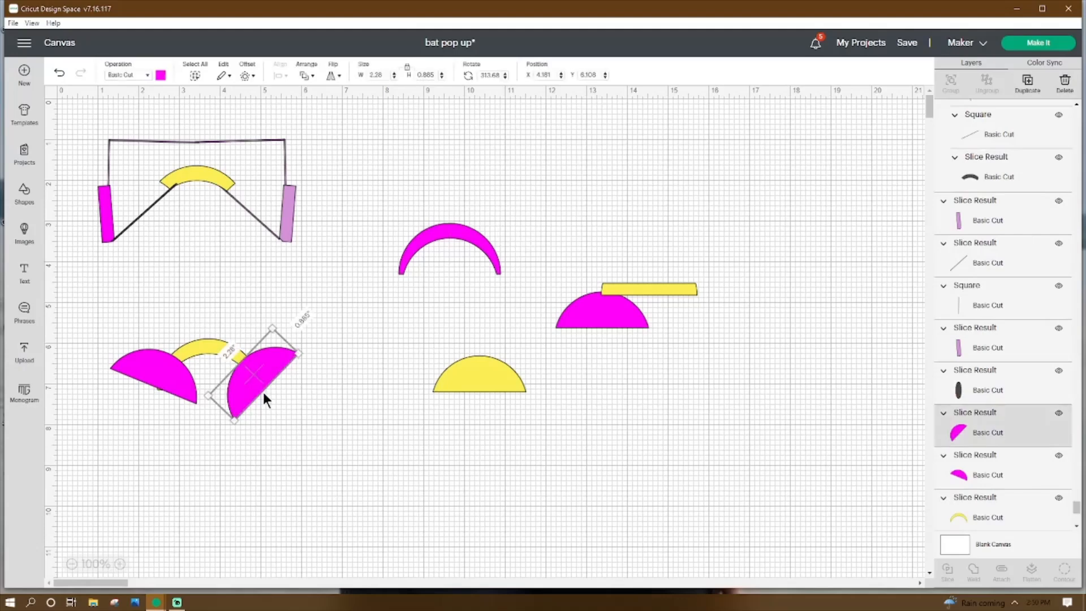
# Step: Weld the two magenta half circles, slice them with the yellow arc beneath, and move the trimmed arc upward, clear of the cut-off pieces
pyautogui.keyDown('shift'); pyautogui.click(181, 388); pyautogui.keyUp('shift')
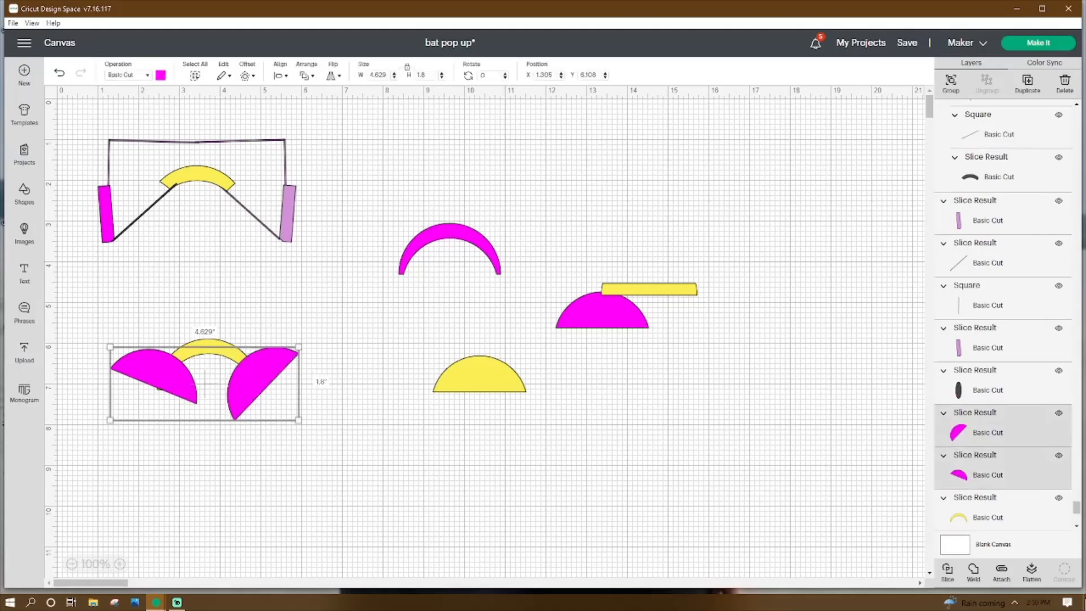
pyautogui.click(973, 571)
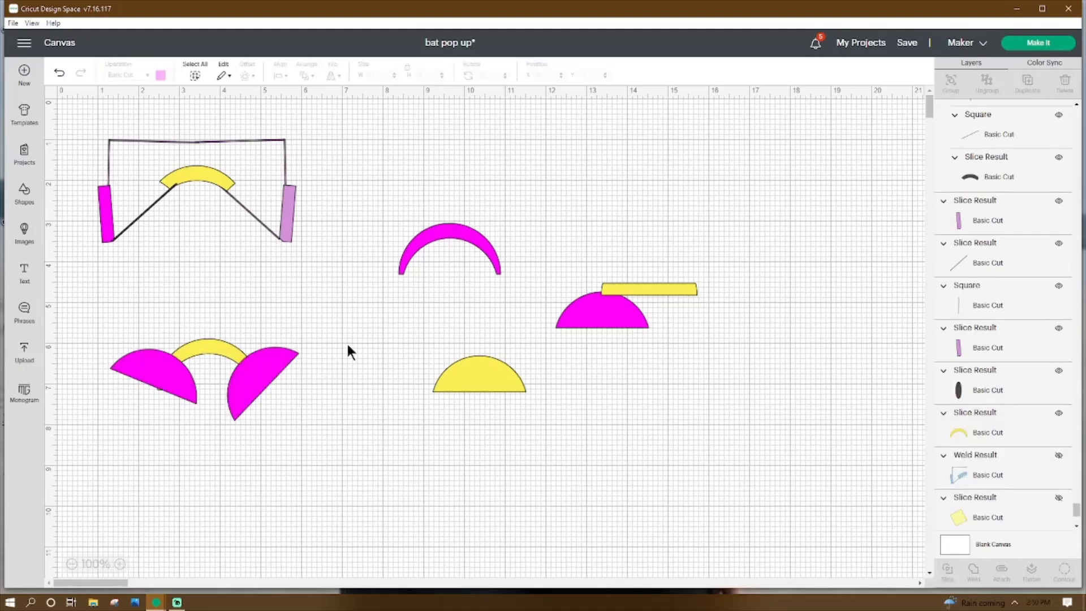
pyautogui.moveTo(353, 339); pyautogui.dragTo(194, 436)
pyautogui.click(948, 570)
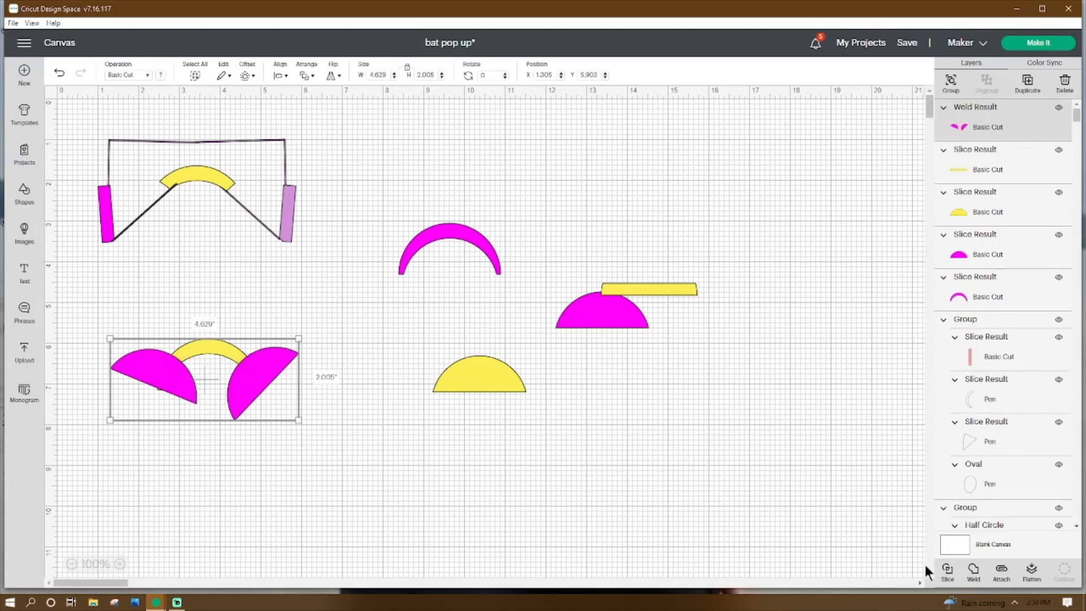
pyautogui.moveTo(216, 348); pyautogui.dragTo(237, 297)
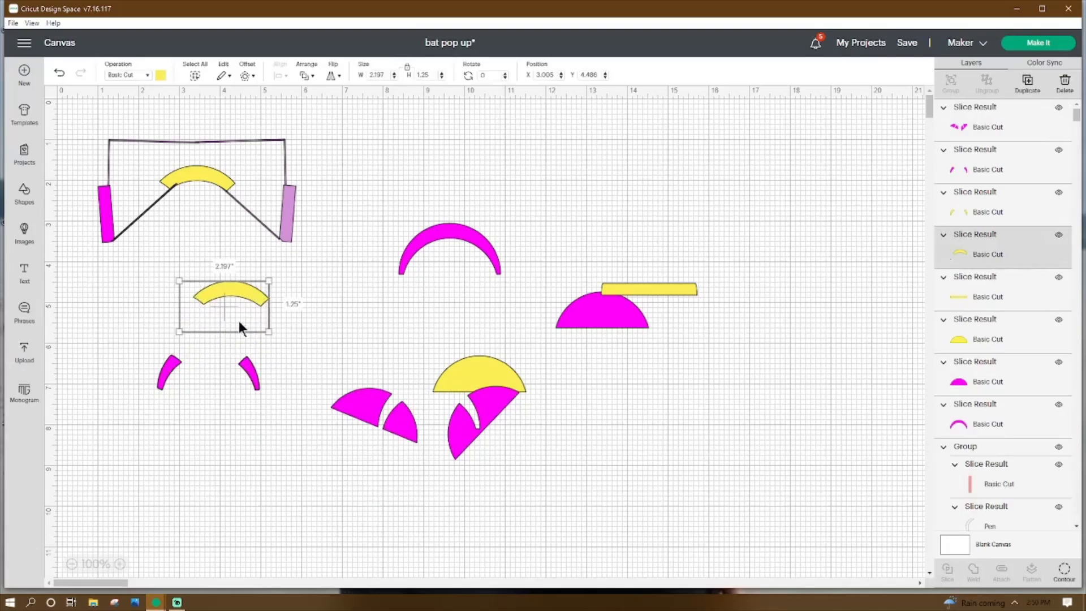
# Step: Clear the leftover slice pieces, hide the arc's small triangular contour, and place the trimmed yellow arc below the wing outline
pyautogui.click(149, 338)
pyautogui.moveTo(258, 294); pyautogui.dragTo(248, 342)
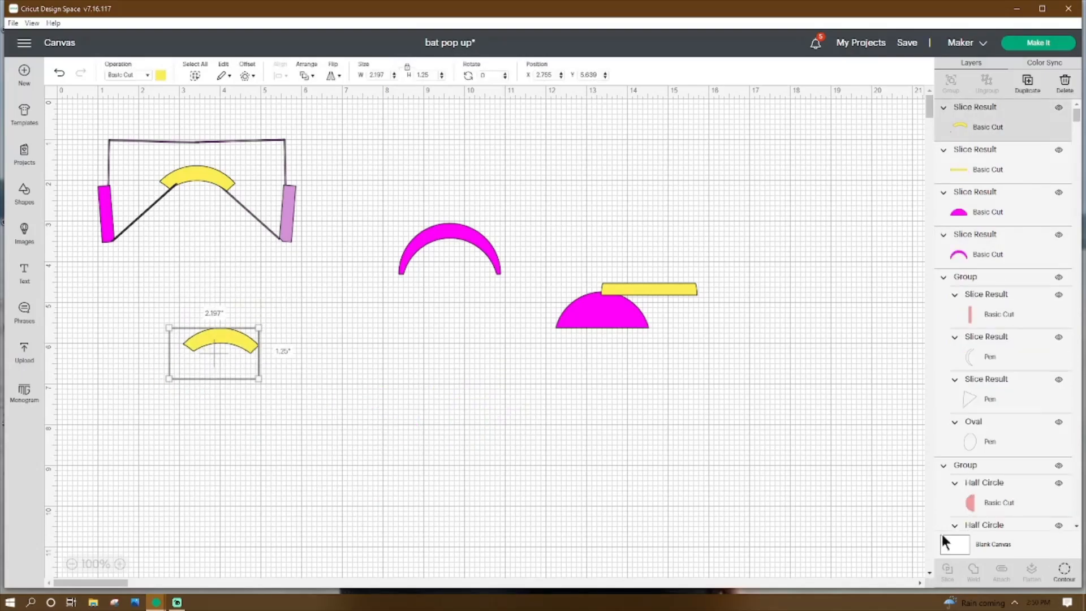
pyautogui.click(1064, 570)
pyautogui.click(735, 188)
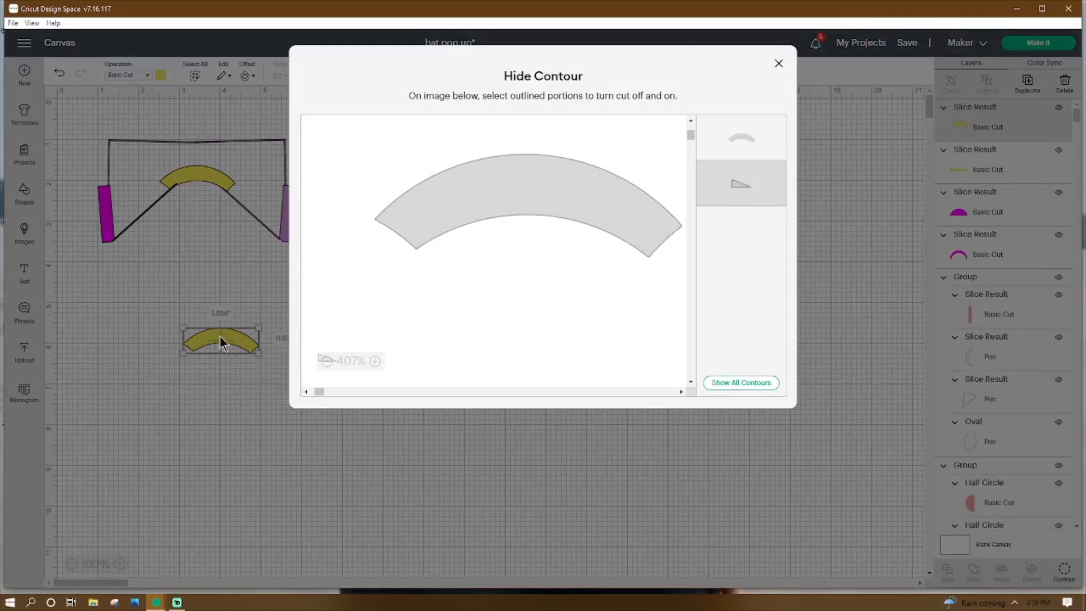
pyautogui.click(779, 63)
pyautogui.moveTo(215, 340); pyautogui.dragTo(140, 370)
pyautogui.click(148, 417)
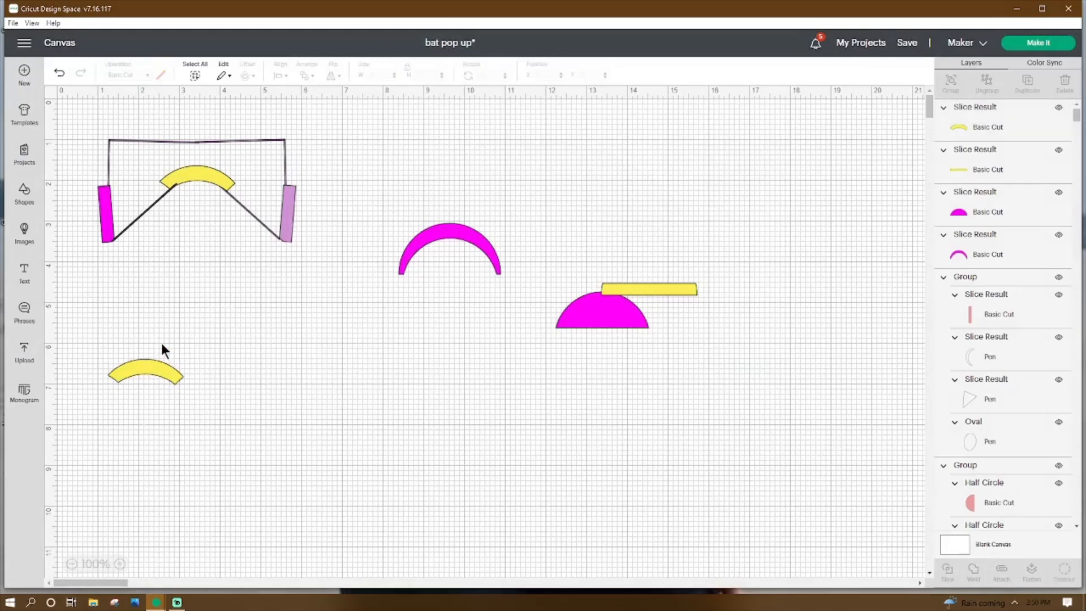
# Step: Examine the outline's yellow arc, top line, diagonal line, side line and magenta strip one by one
pyautogui.click(202, 179)
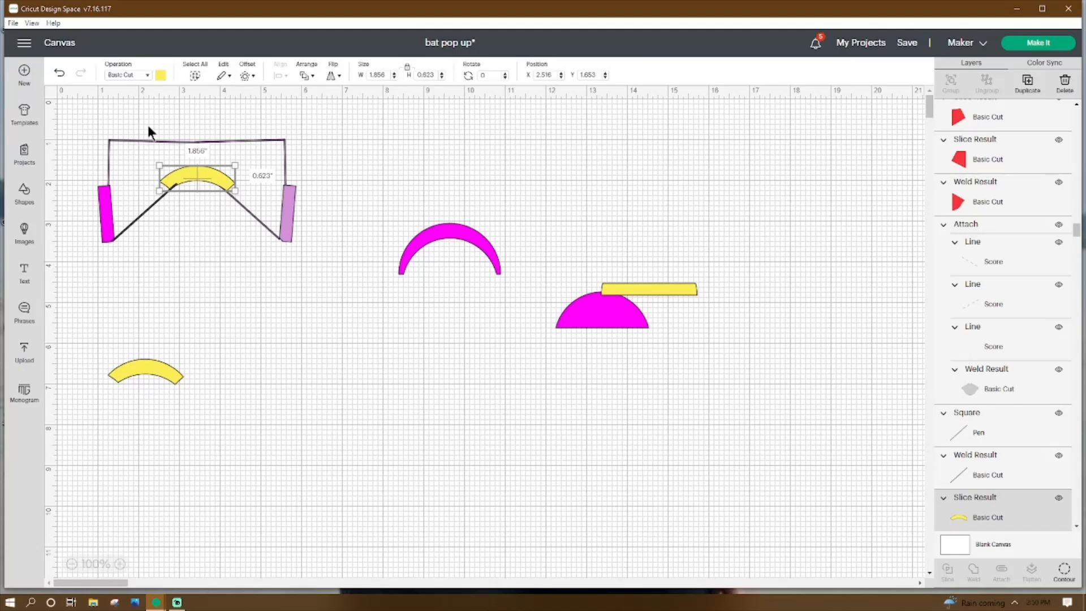
pyautogui.click(151, 141)
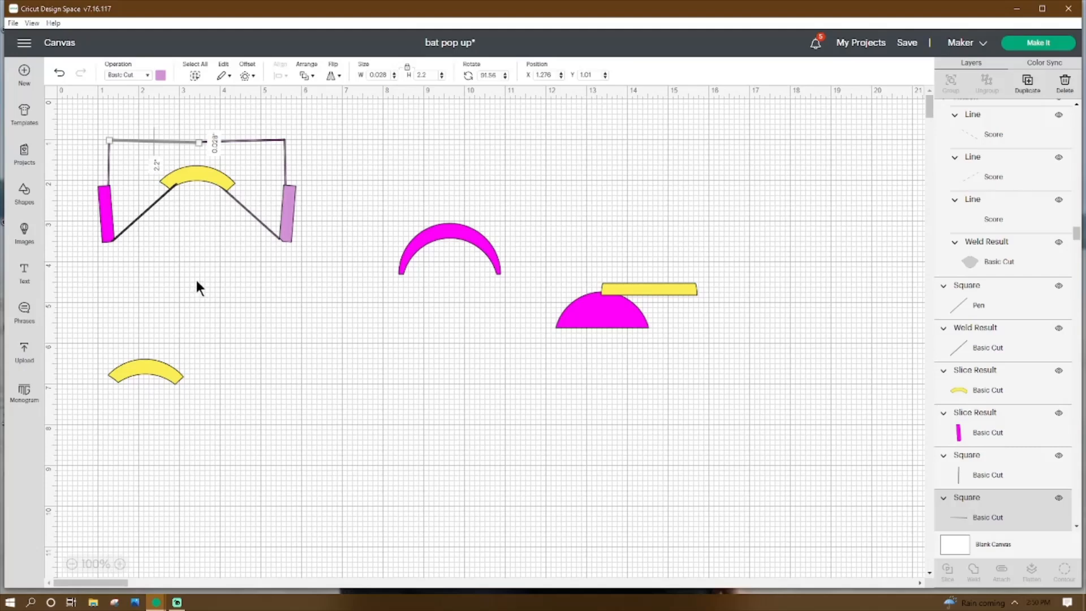
pyautogui.click(138, 216)
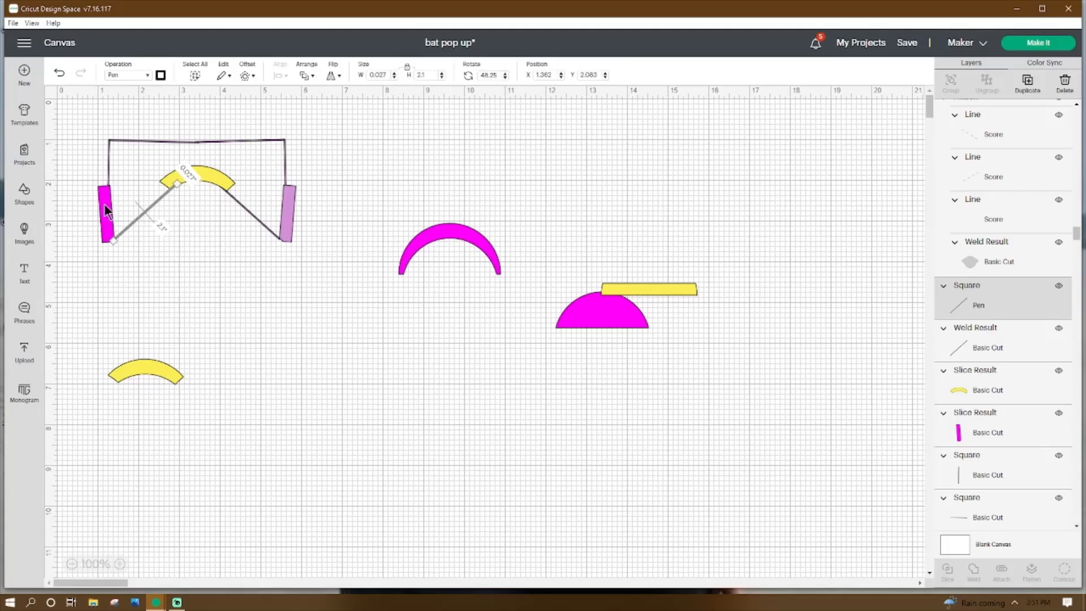
pyautogui.click(108, 168)
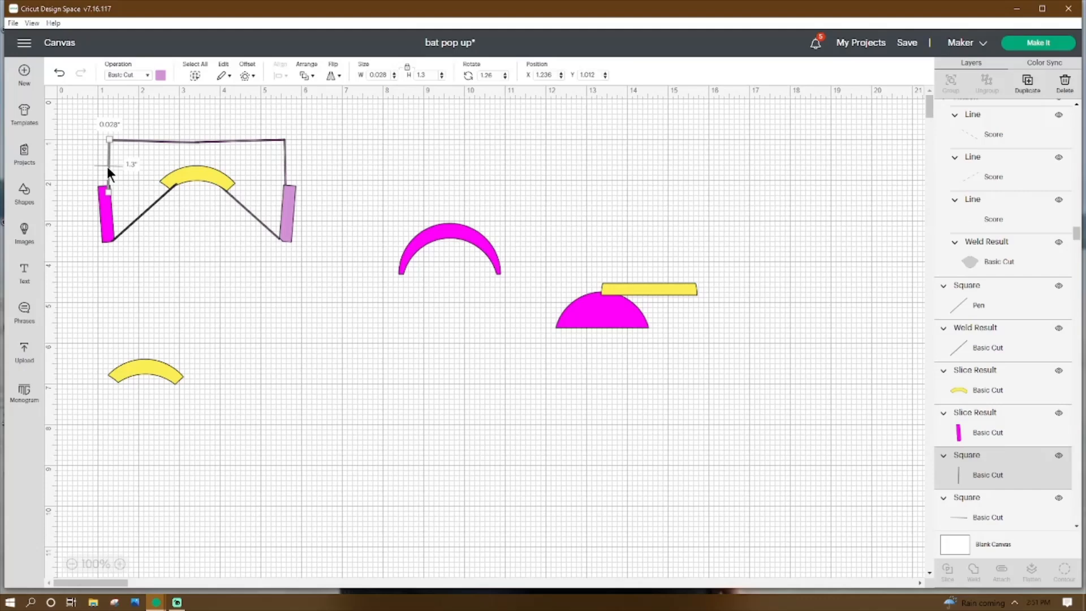
pyautogui.click(104, 220)
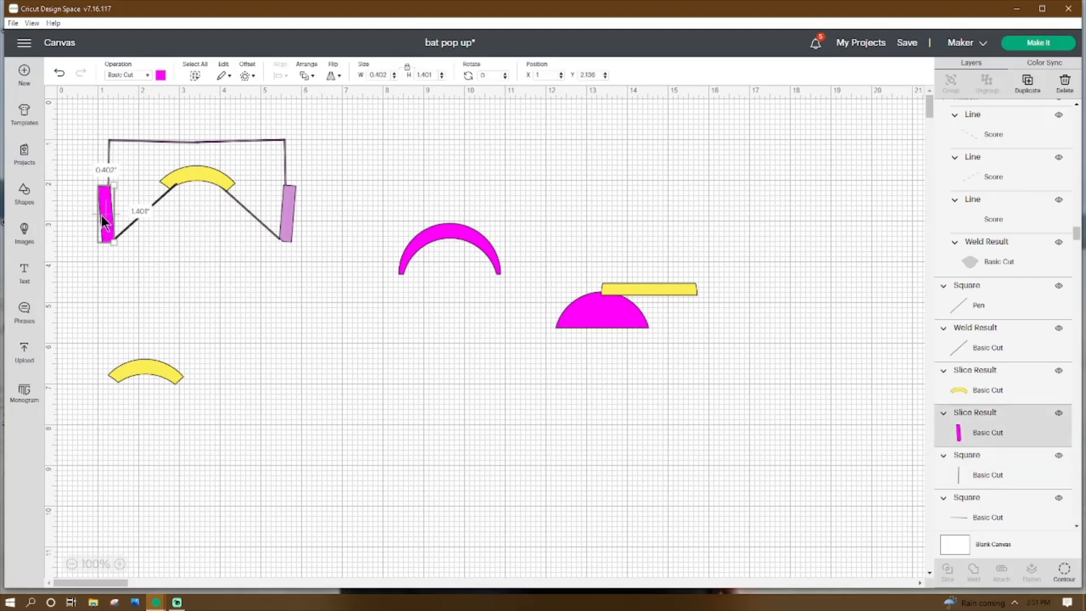
pyautogui.click(116, 268)
# Step: Group the left half's diagonal line, magenta strip, vertical side line and top line
pyautogui.click(137, 208)
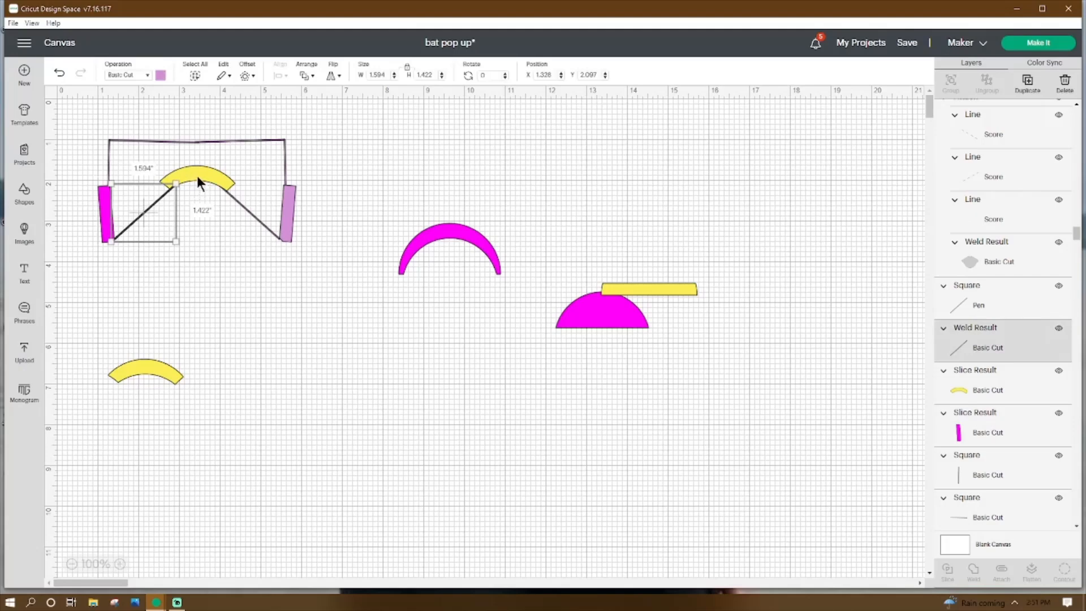
pyautogui.keyDown('shift'); pyautogui.click(106, 215); pyautogui.keyUp('shift')
pyautogui.keyDown('shift'); pyautogui.click(109, 164); pyautogui.keyUp('shift')
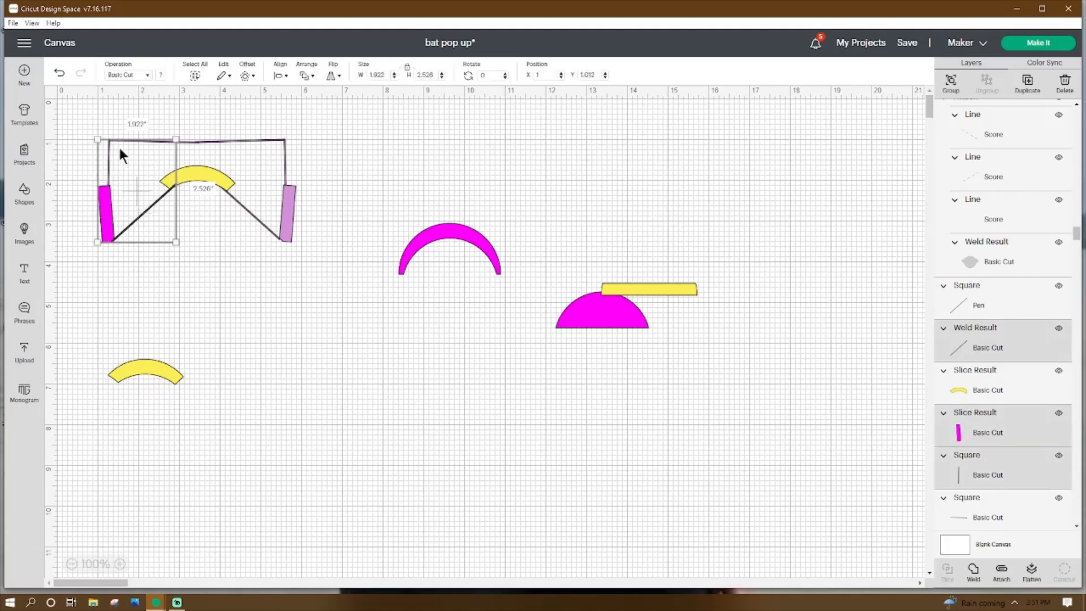
pyautogui.keyDown('shift'); pyautogui.click(132, 139); pyautogui.keyUp('shift')
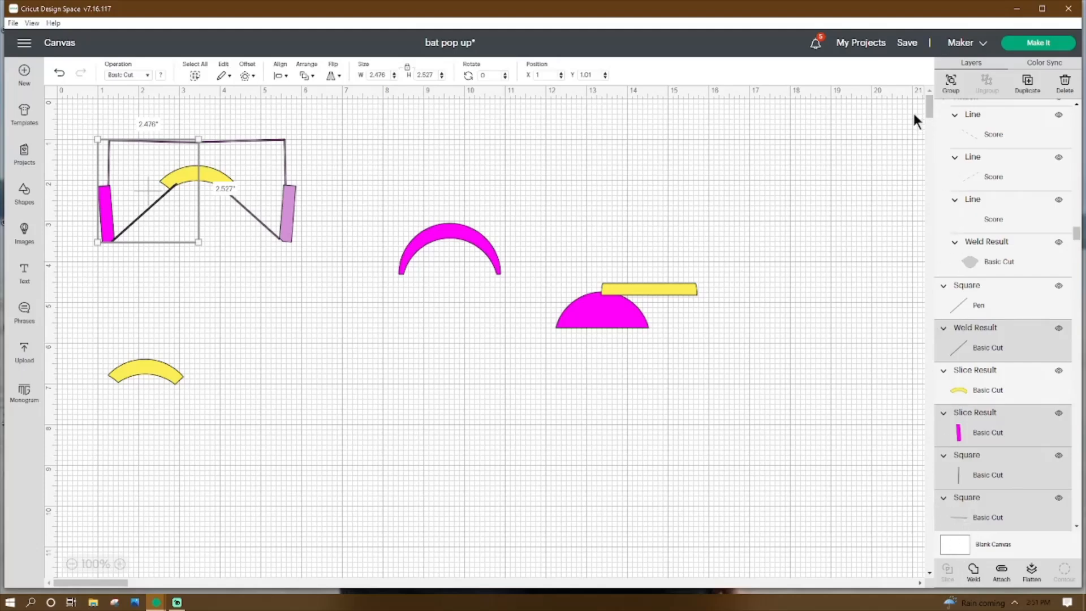
pyautogui.click(951, 81)
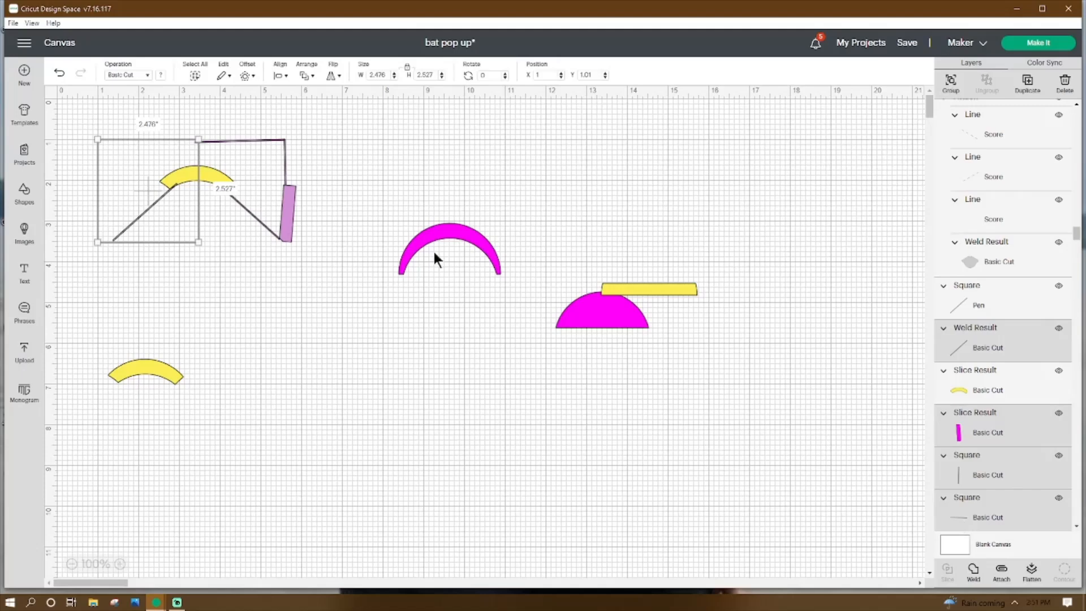
# Step: Duplicate the grouped left half, place the copy below the outline and flip it horizontally
pyautogui.rightClick(117, 202)
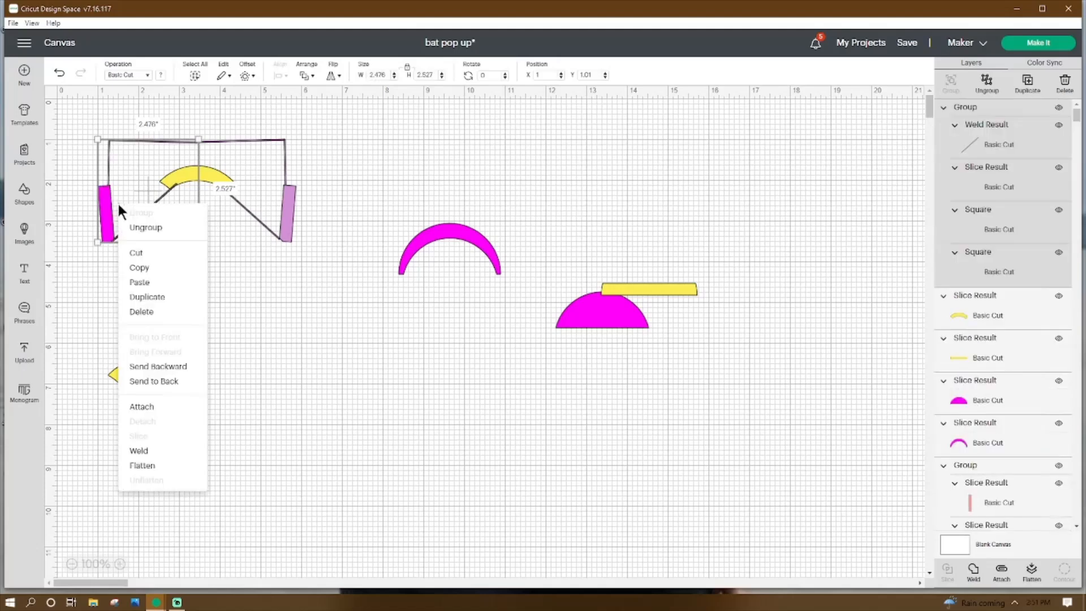
pyautogui.click(161, 297)
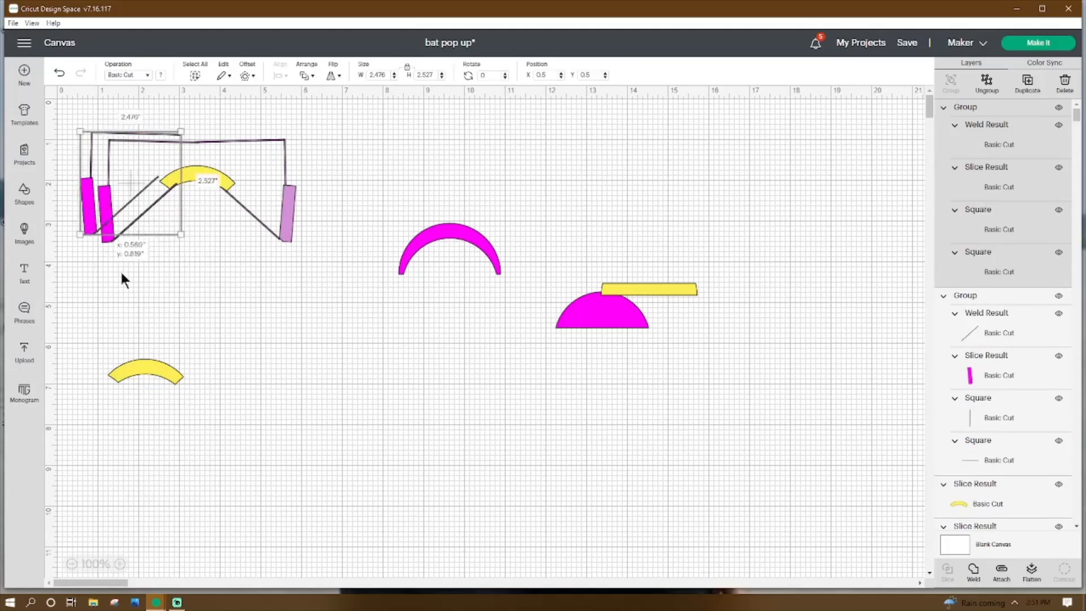
pyautogui.click(333, 75)
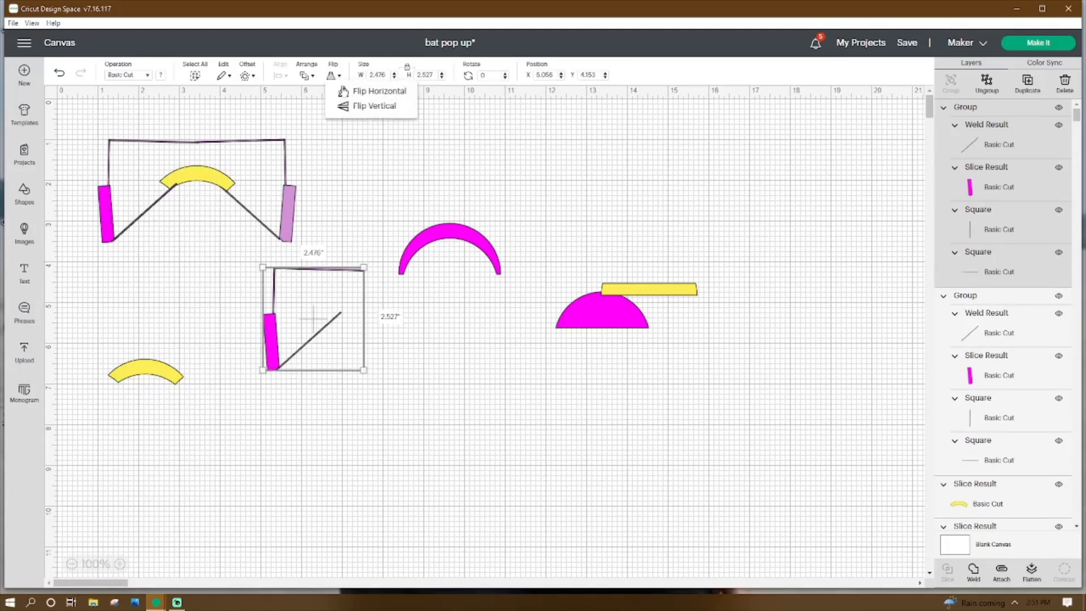
pyautogui.click(345, 92)
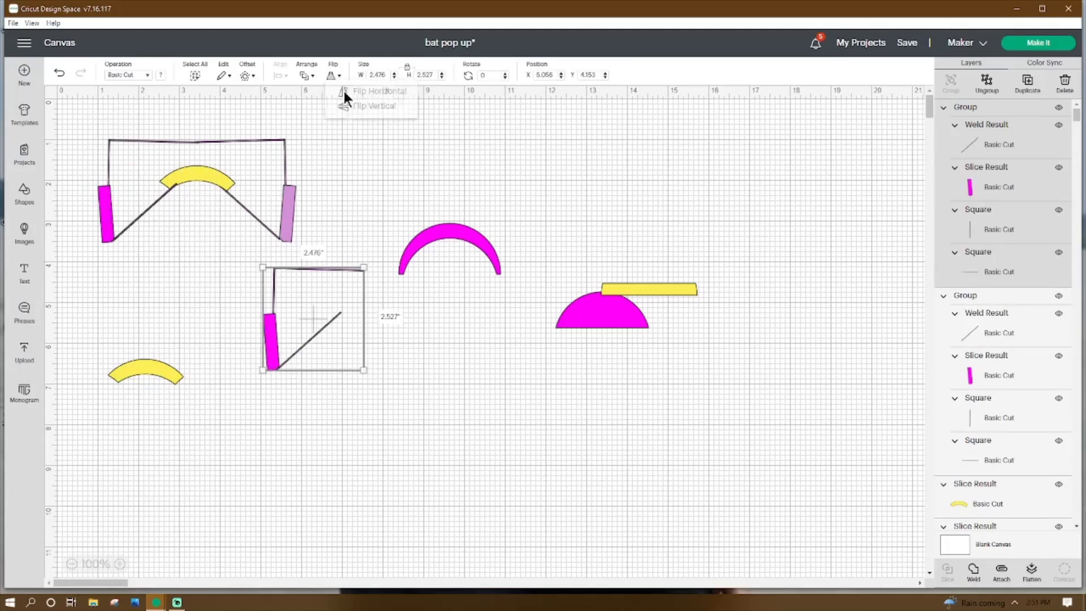
pyautogui.click(284, 167)
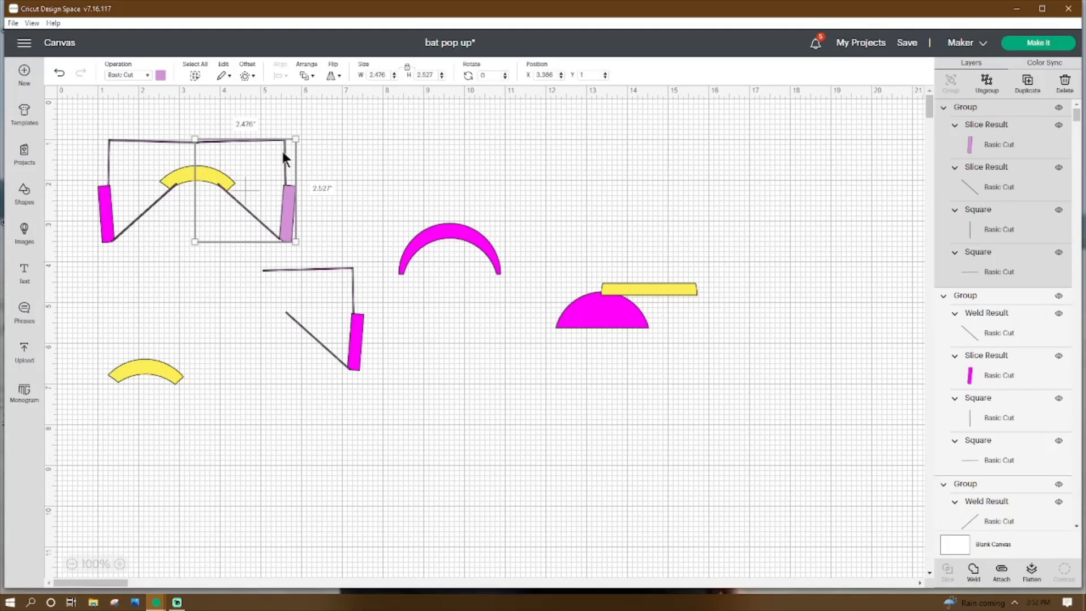
pyautogui.click(338, 110)
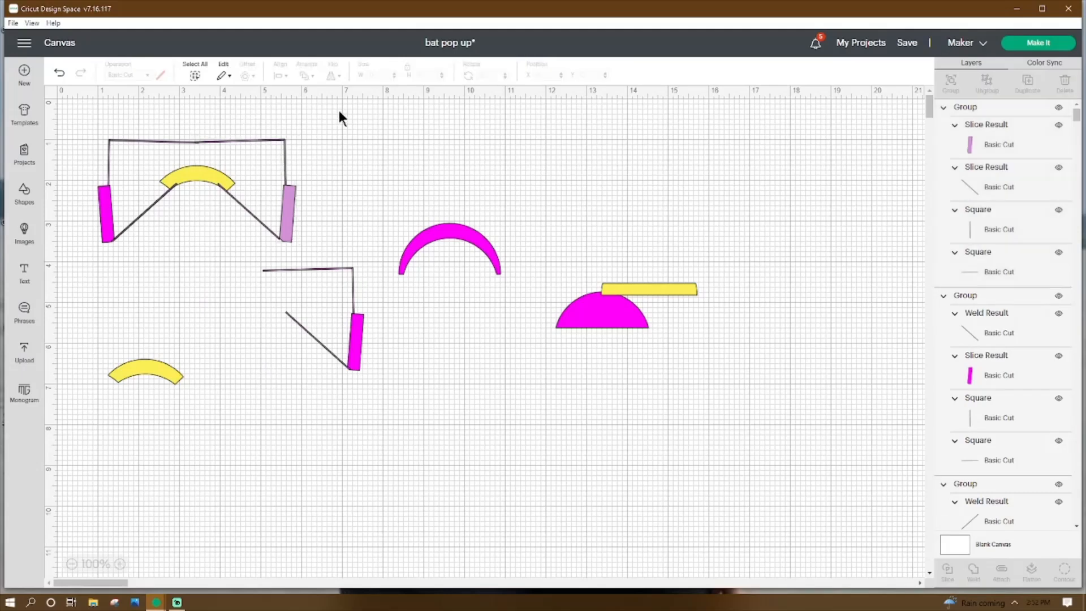
# Step: Weld both outline halves with the yellow arc and hide all contours to make one solid panel
pyautogui.moveTo(339, 109); pyautogui.dragTo(89, 250)
pyautogui.click(974, 572)
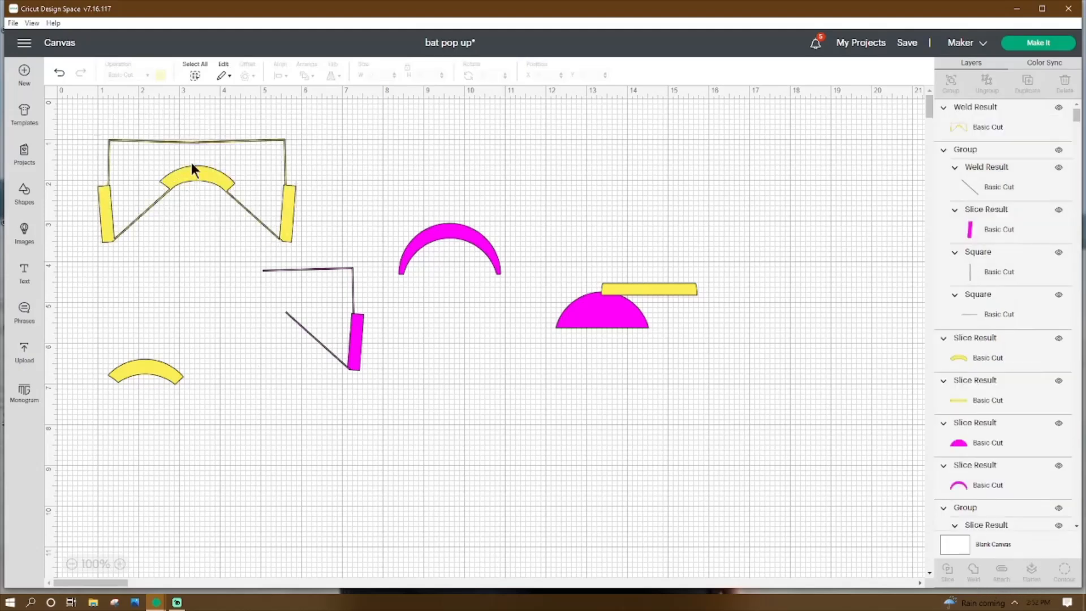
pyautogui.click(193, 176)
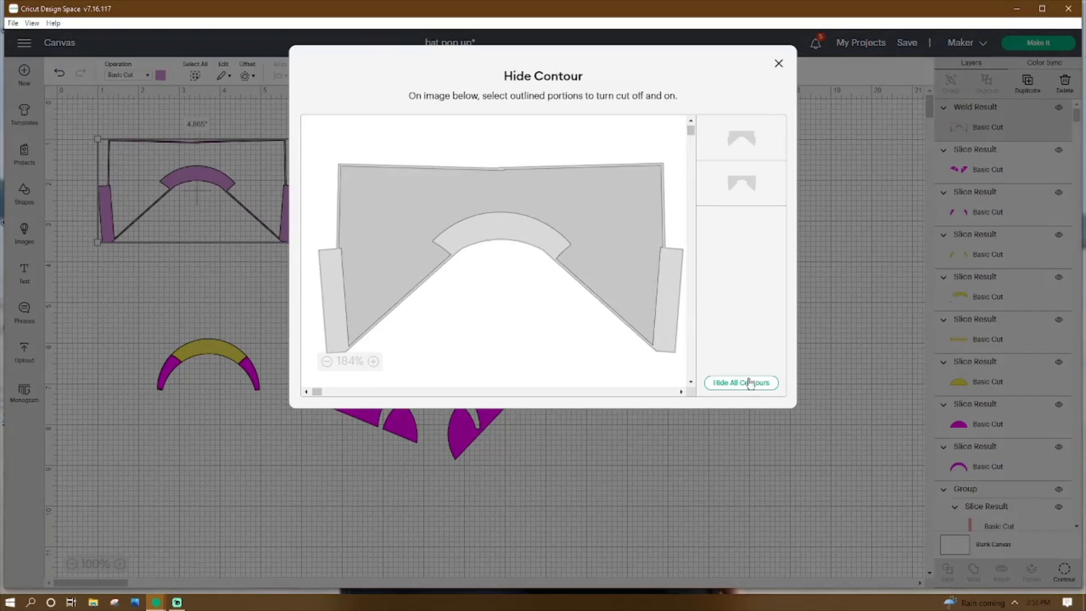
pyautogui.click(741, 382)
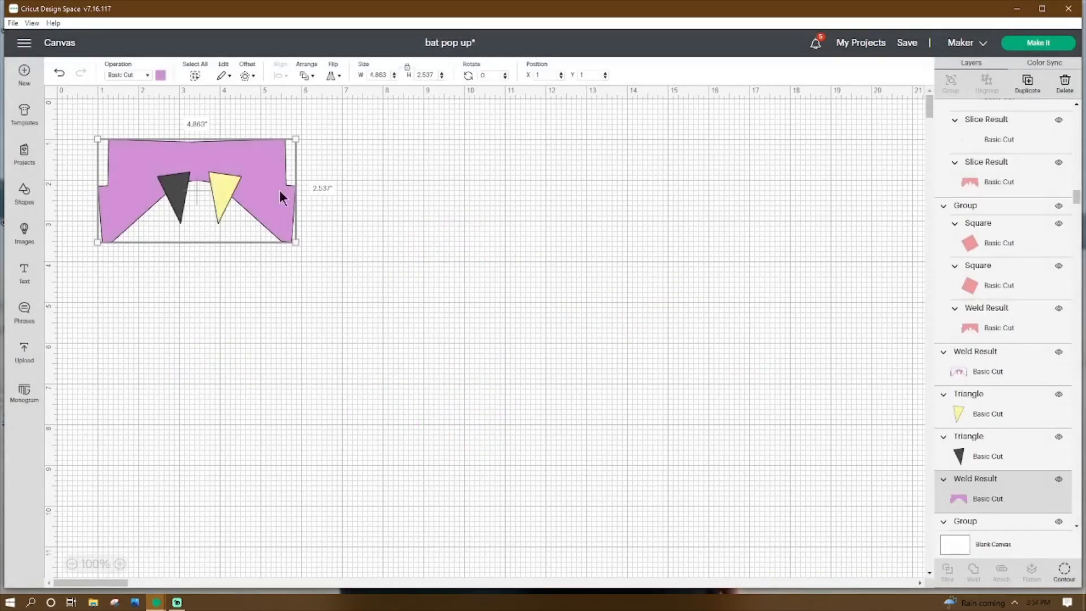
# Step: Duplicate the yellow triangle on the purple panel and move the copy to the empty canvas, well away from the panel
pyautogui.click(170, 366)
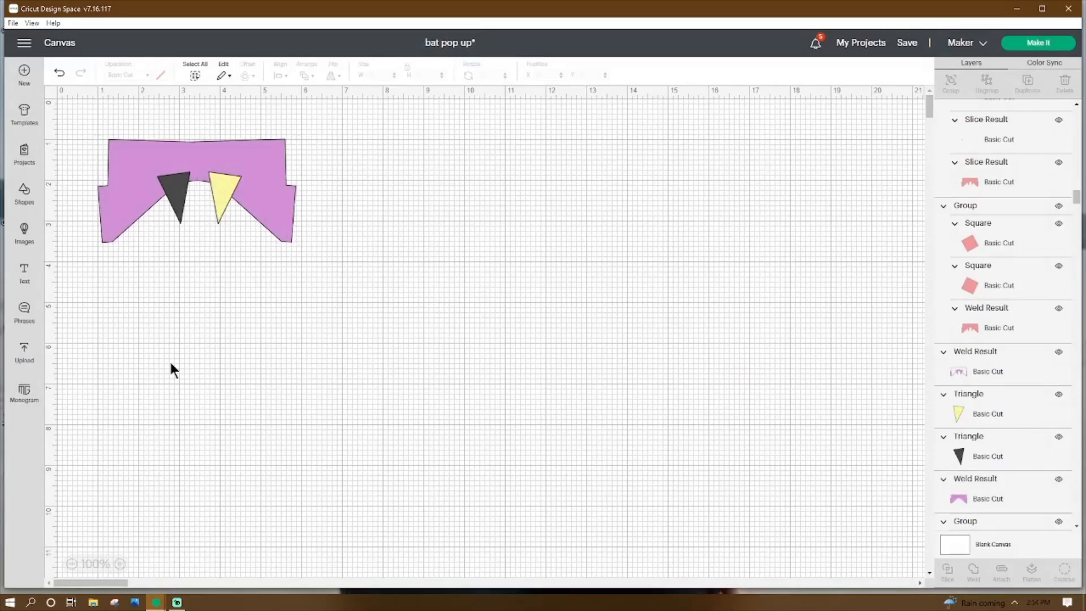
pyautogui.click(175, 185)
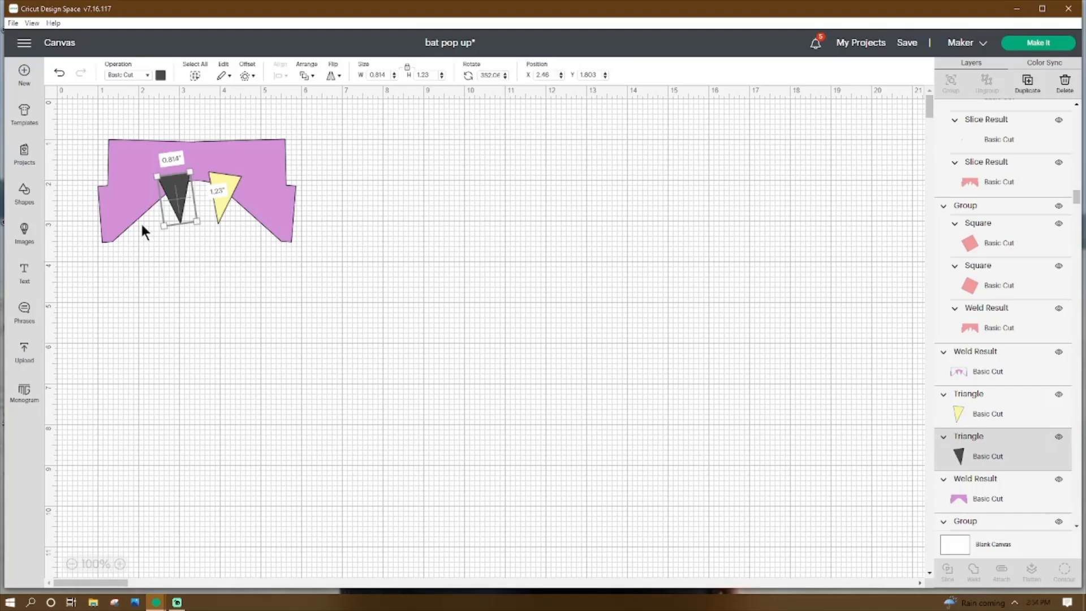
pyautogui.click(219, 195)
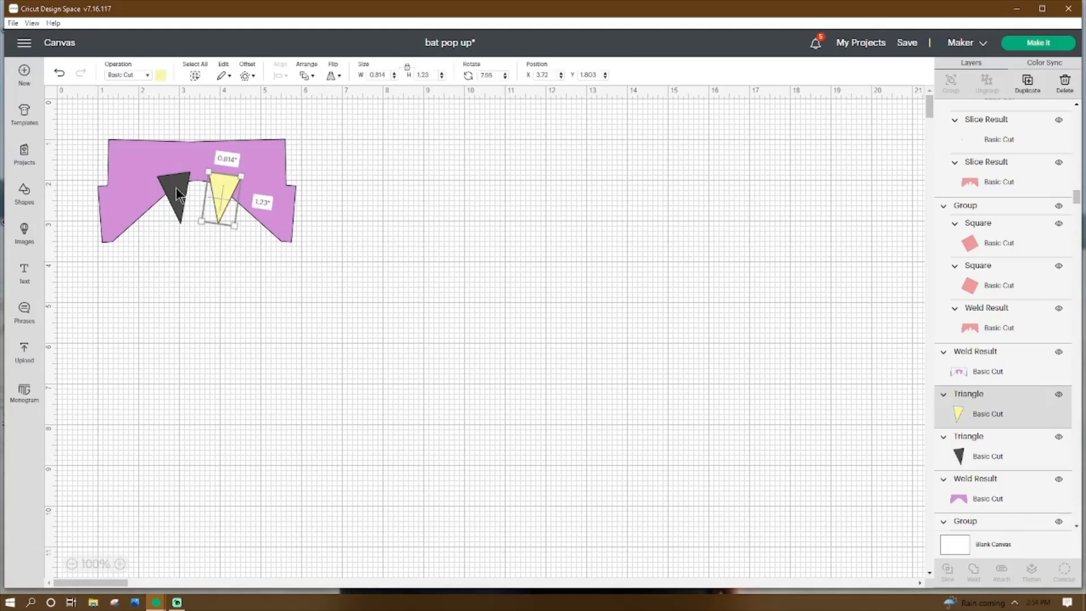
pyautogui.click(176, 188)
pyautogui.click(230, 192)
pyautogui.rightClick(217, 184)
pyautogui.click(261, 279)
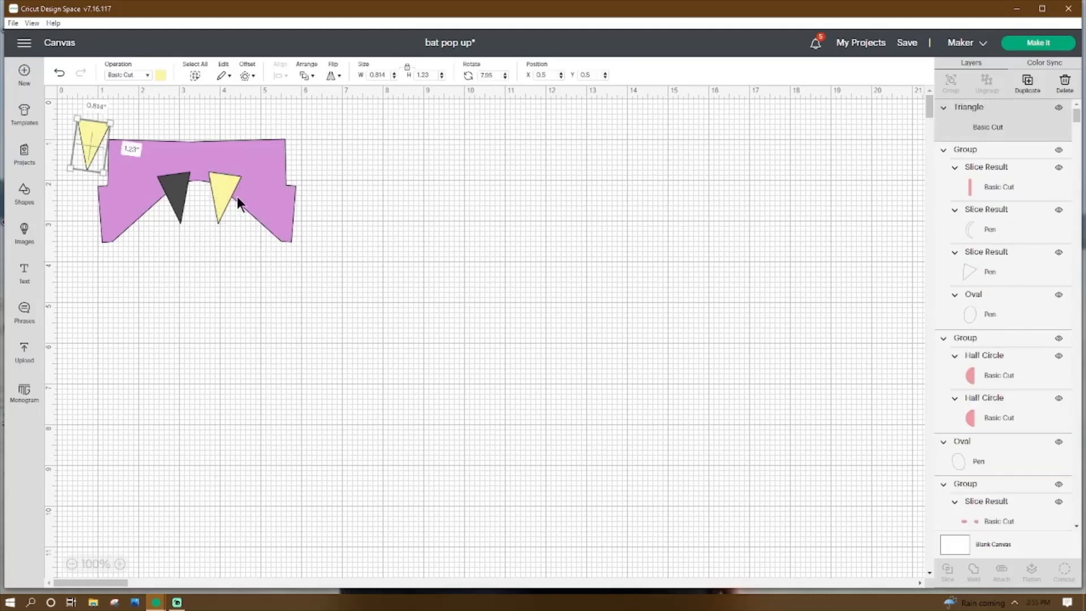
pyautogui.moveTo(89, 137); pyautogui.dragTo(514, 141)
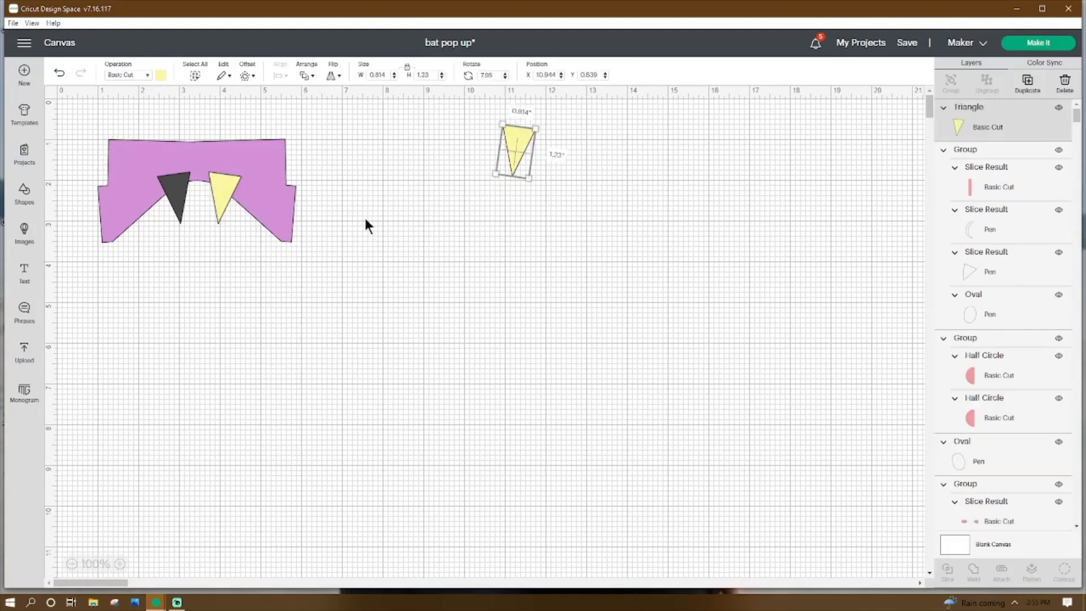
# Step: Try welding the purple panel with its dark and yellow triangles, and undo the weld
pyautogui.moveTo(338, 112); pyautogui.dragTo(73, 277)
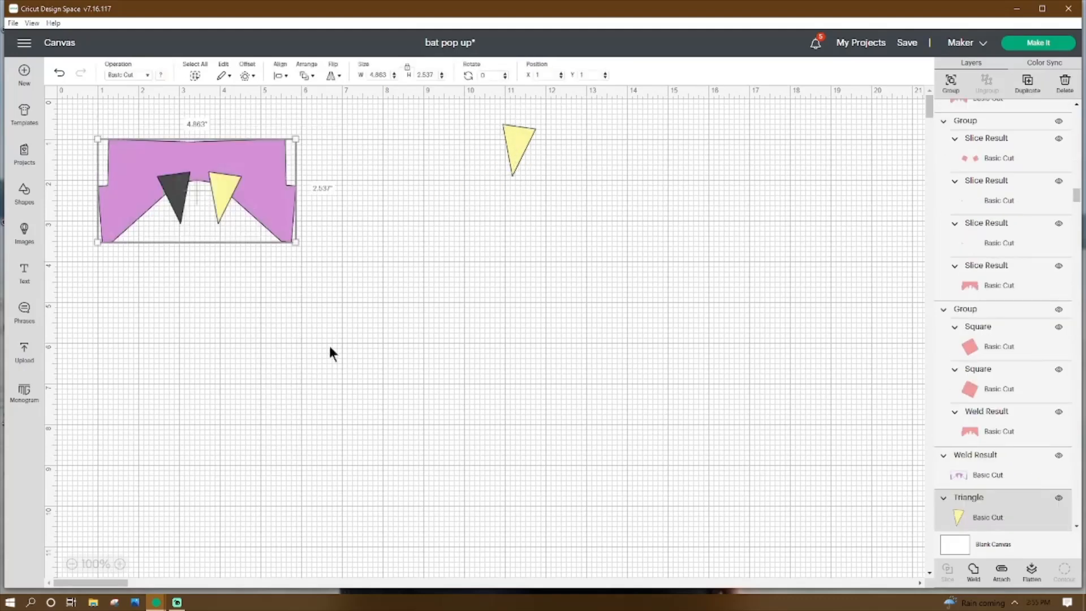
pyautogui.click(974, 569)
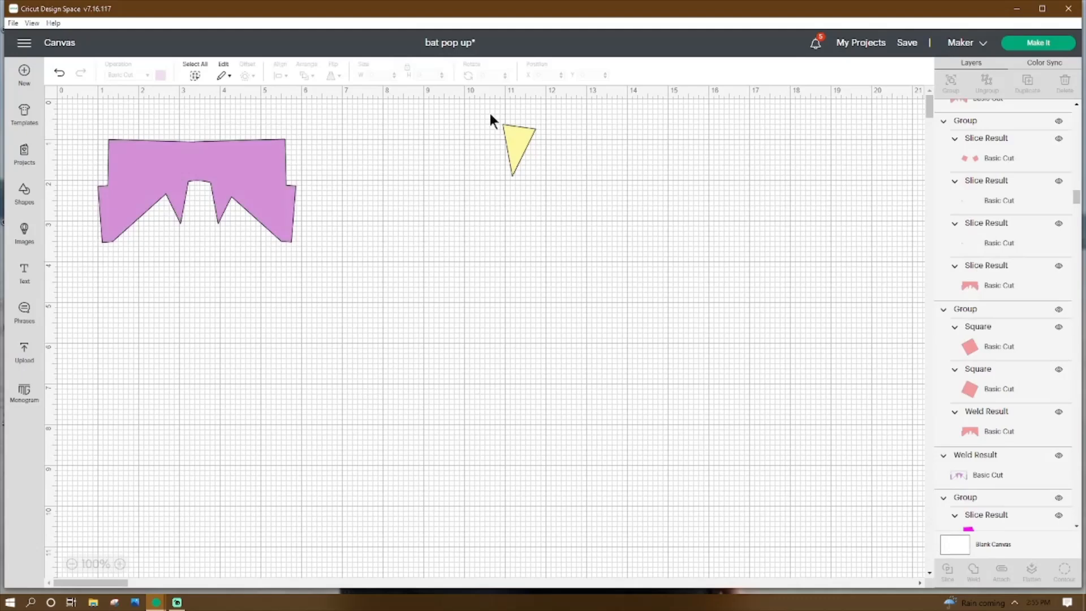
pyautogui.hotkey('ctrl', 'z')
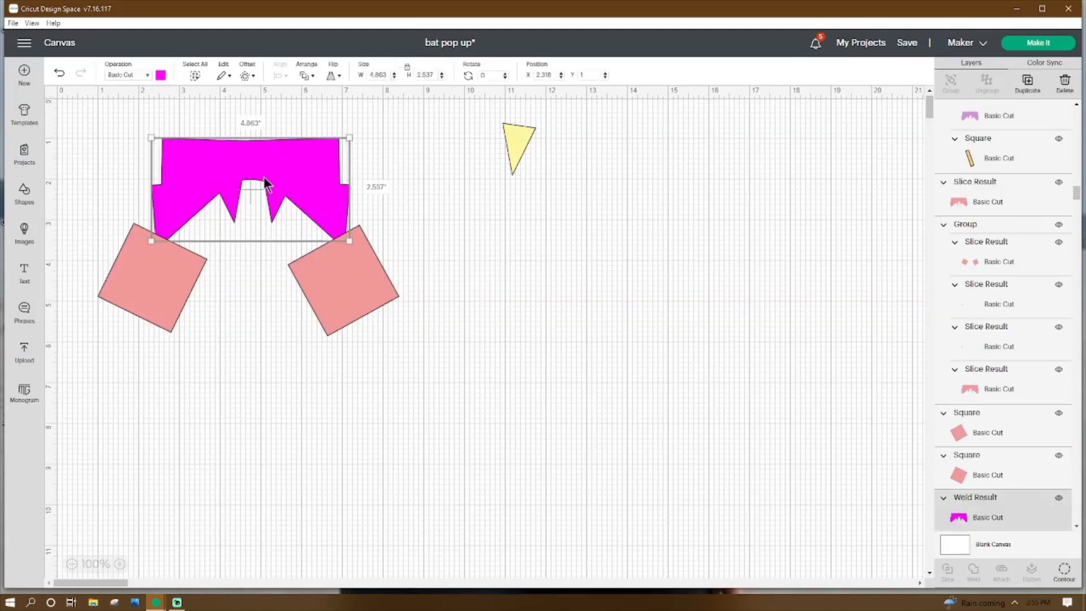
# Step: Weld the two rotated pink squares below the magenta panel into one shape
pyautogui.click(179, 307)
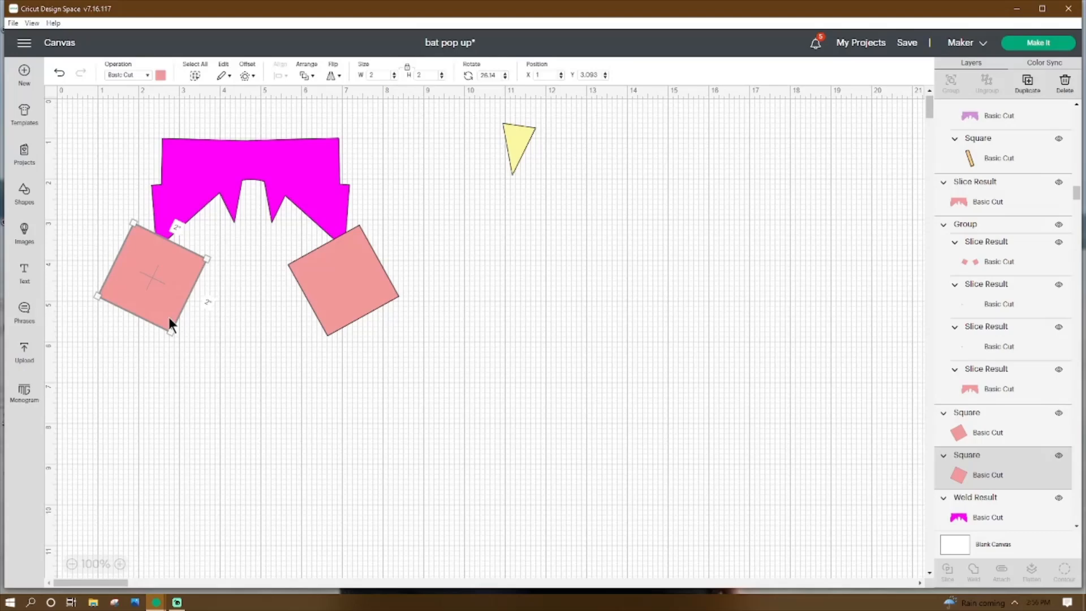
pyautogui.rightClick(172, 273)
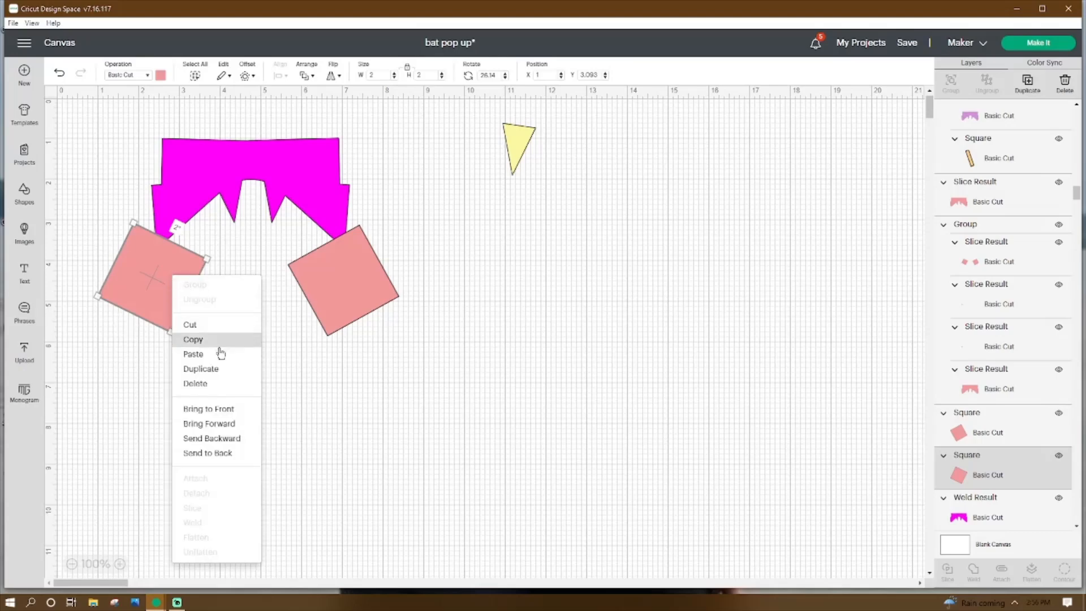
pyautogui.click(344, 290)
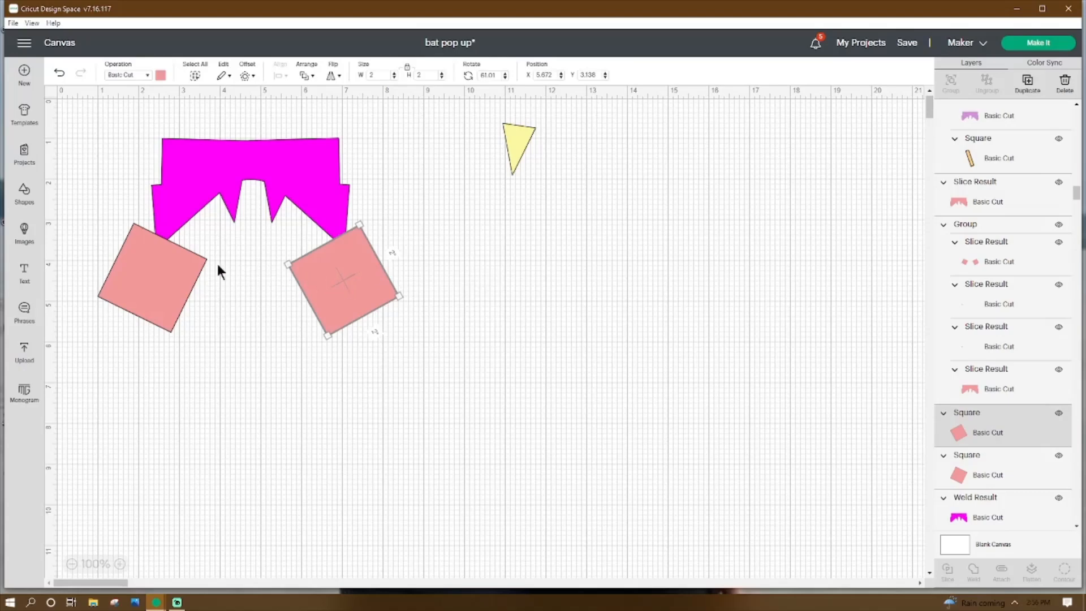
pyautogui.keyDown('shift'); pyautogui.click(181, 290); pyautogui.keyUp('shift')
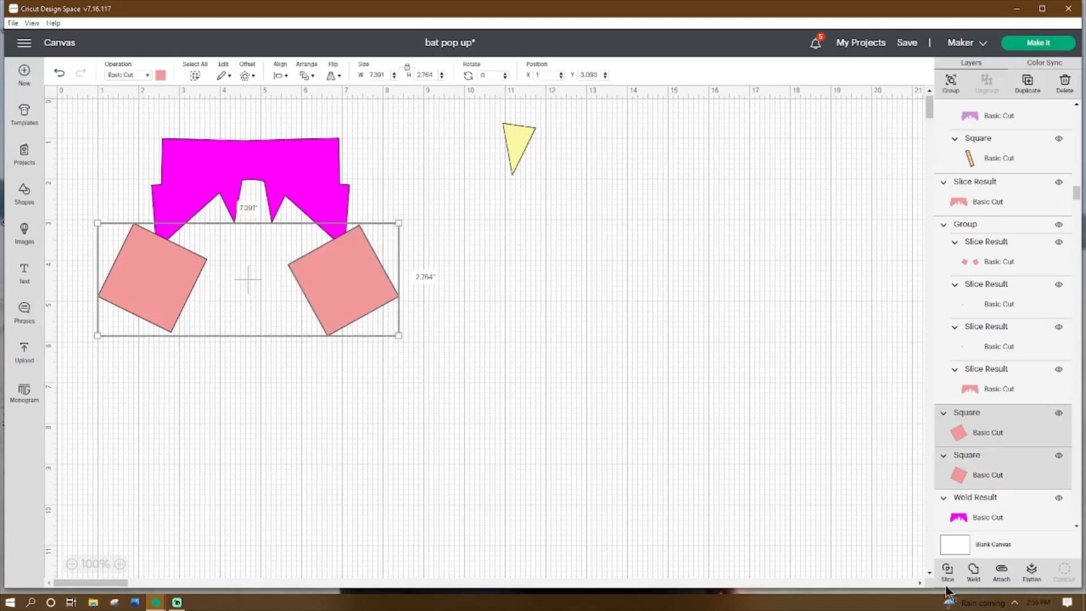
pyautogui.click(973, 572)
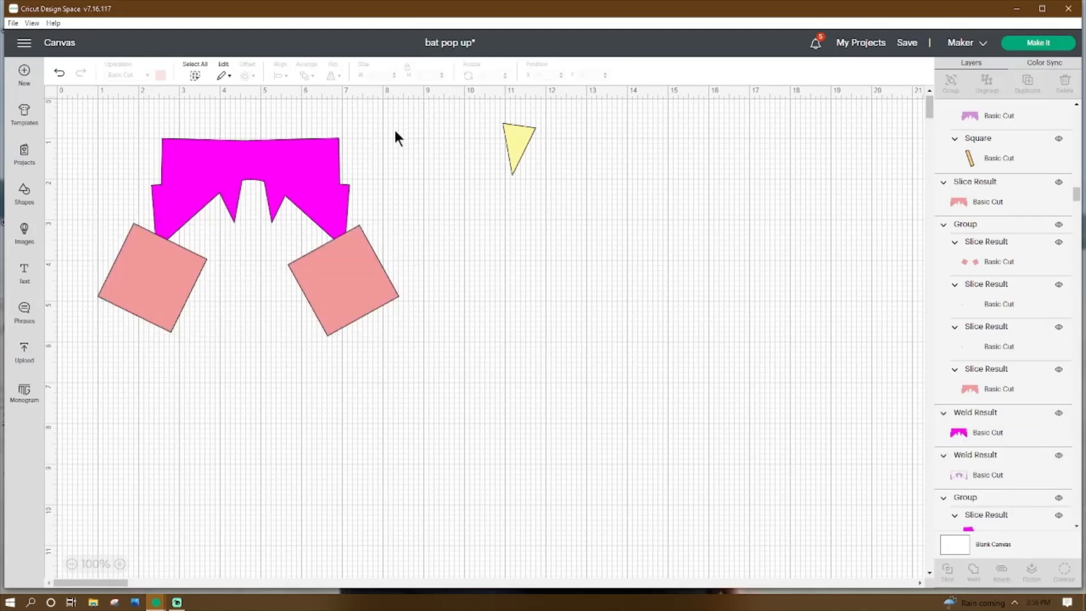
# Step: Slice the magenta panel with the welded squares to trim its lower corners, and move a slice result onto the empty canvas
pyautogui.moveTo(417, 131); pyautogui.dragTo(134, 298)
pyautogui.click(949, 572)
pyautogui.moveTo(321, 182); pyautogui.dragTo(770, 387)
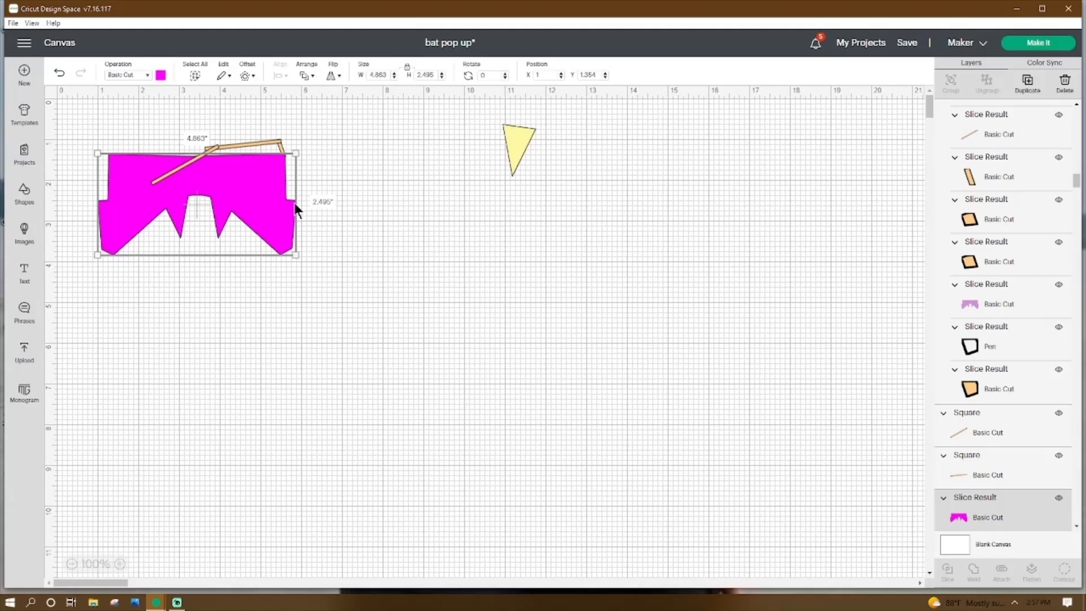
pyautogui.click(177, 170)
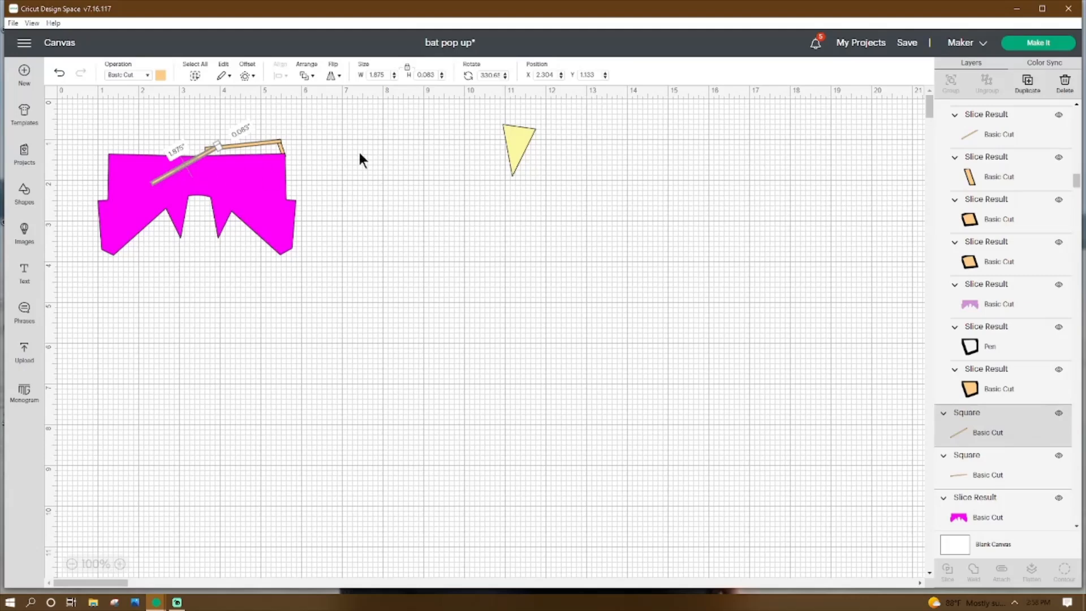
pyautogui.click(242, 148)
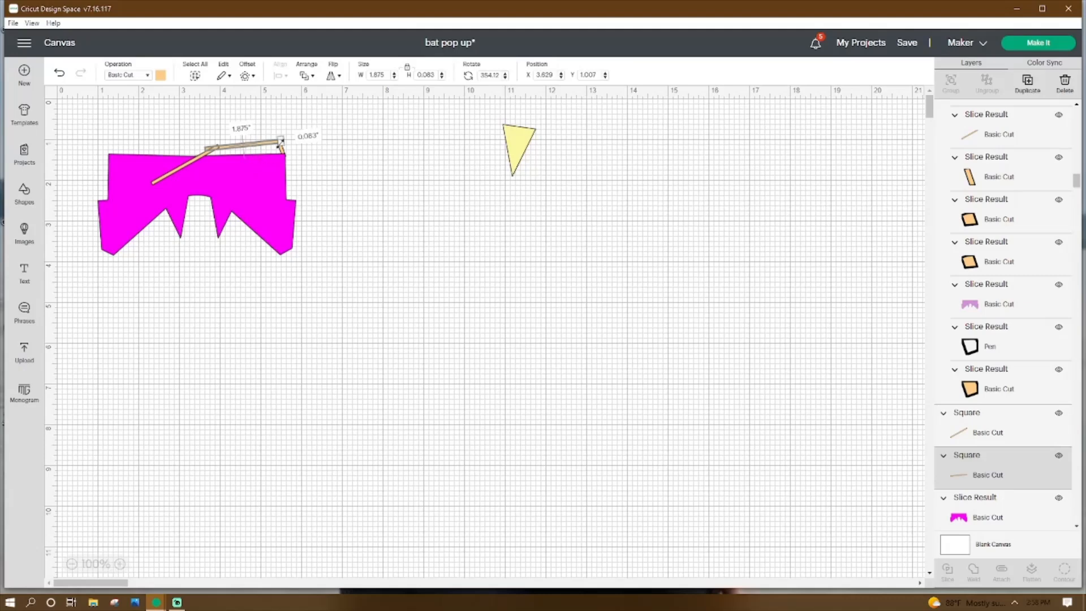
pyautogui.click(336, 162)
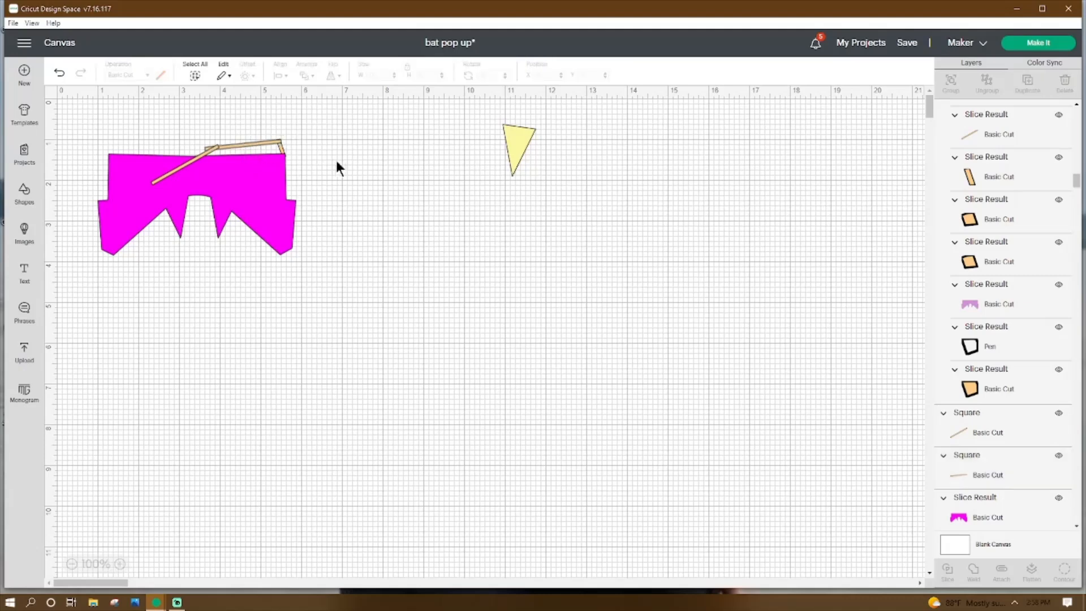
pyautogui.click(285, 158)
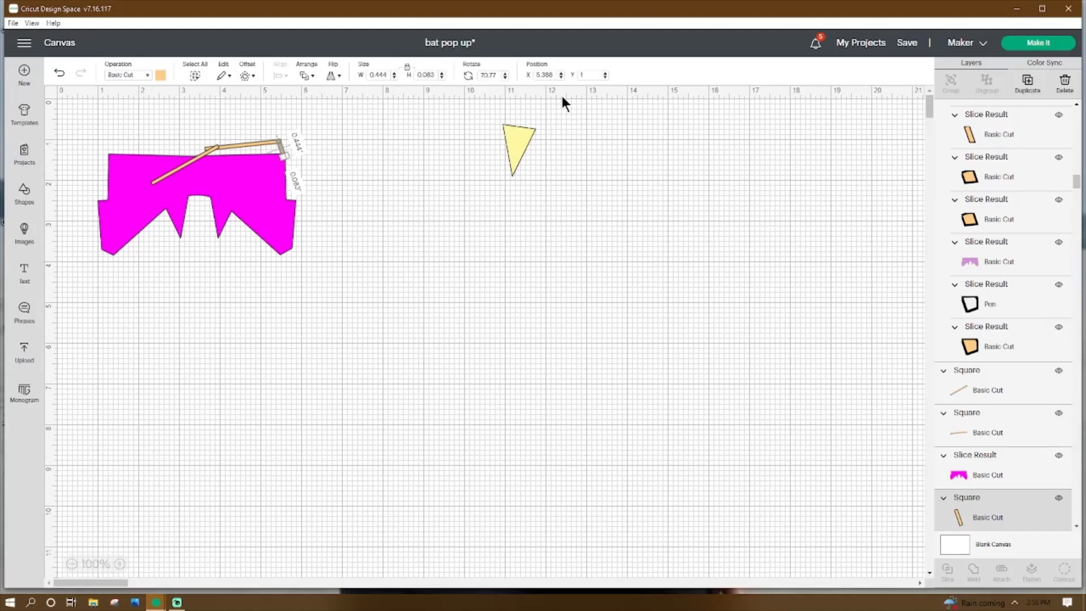
pyautogui.click(464, 197)
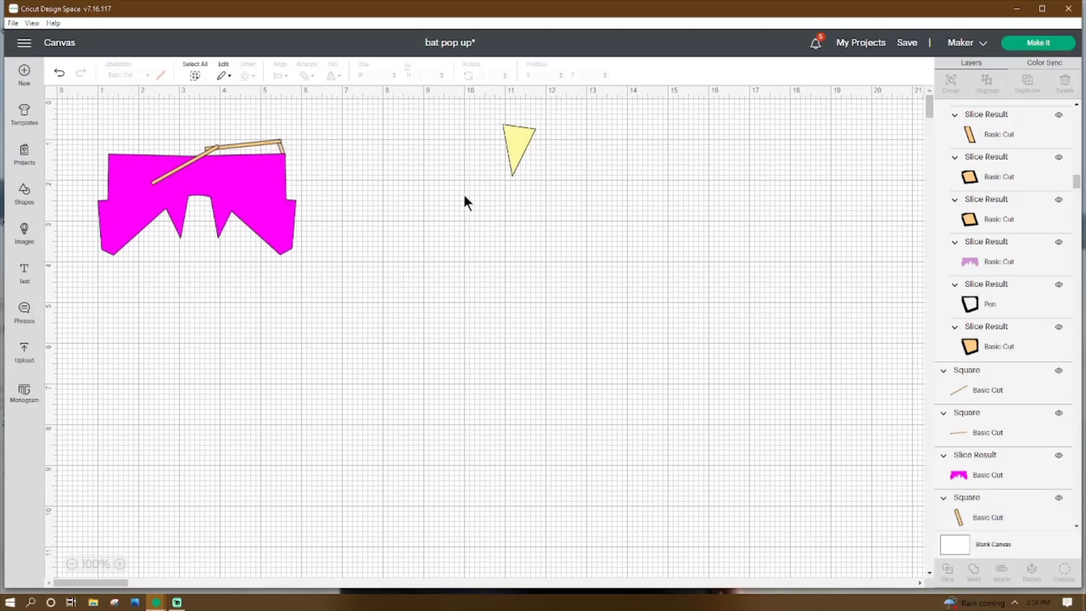
pyautogui.click(282, 151)
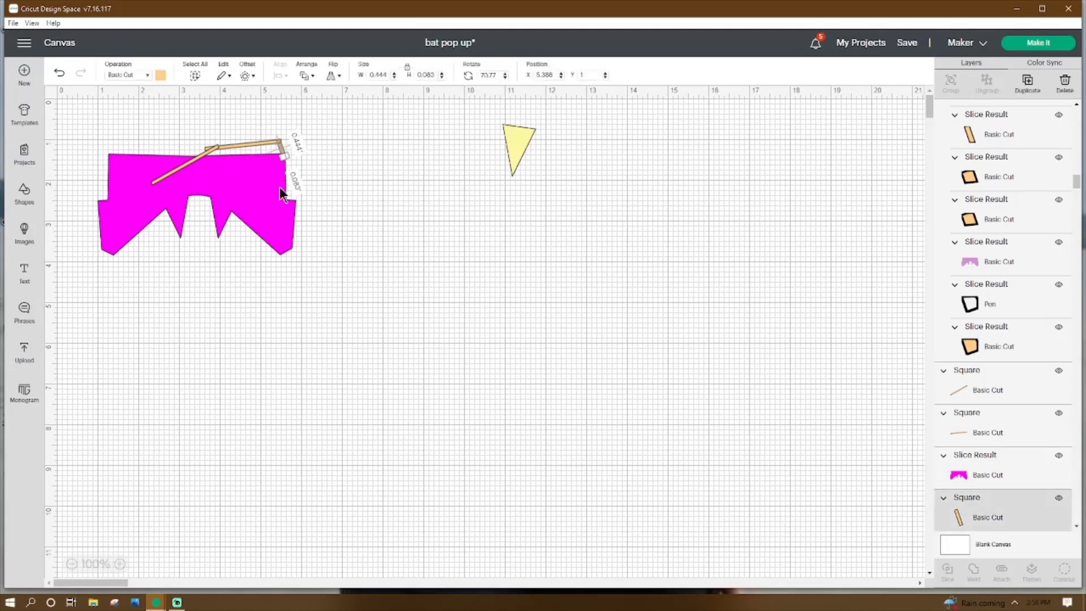
pyautogui.click(358, 204)
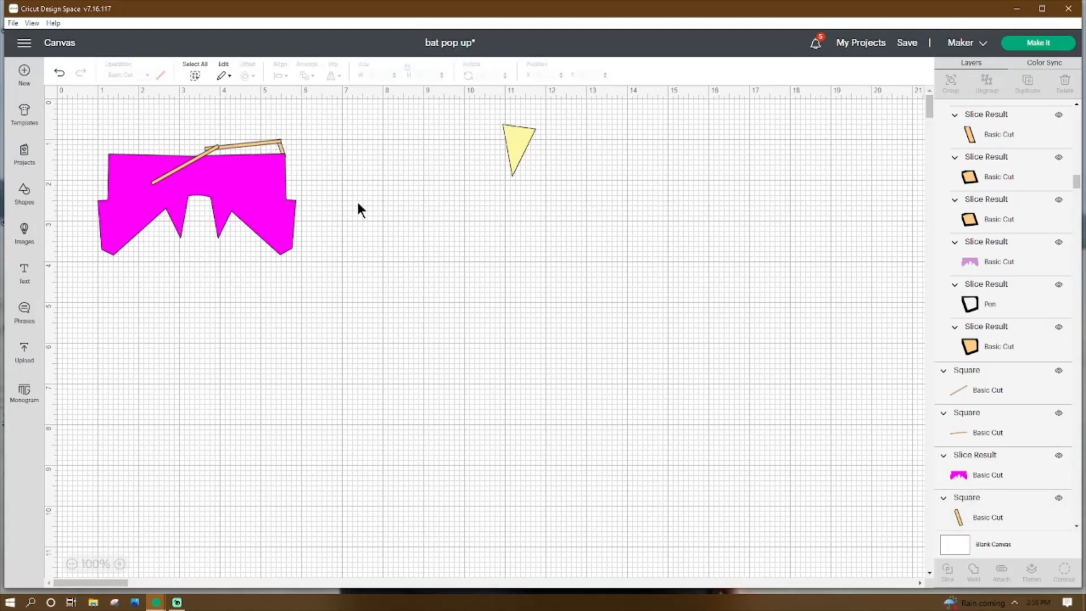
# Step: Slice the short tan strip with the magenta panel at the upper right corner and hide the strip's small sliver contour
pyautogui.click(284, 151)
pyautogui.keyDown('shift'); pyautogui.click(281, 225); pyautogui.keyUp('shift')
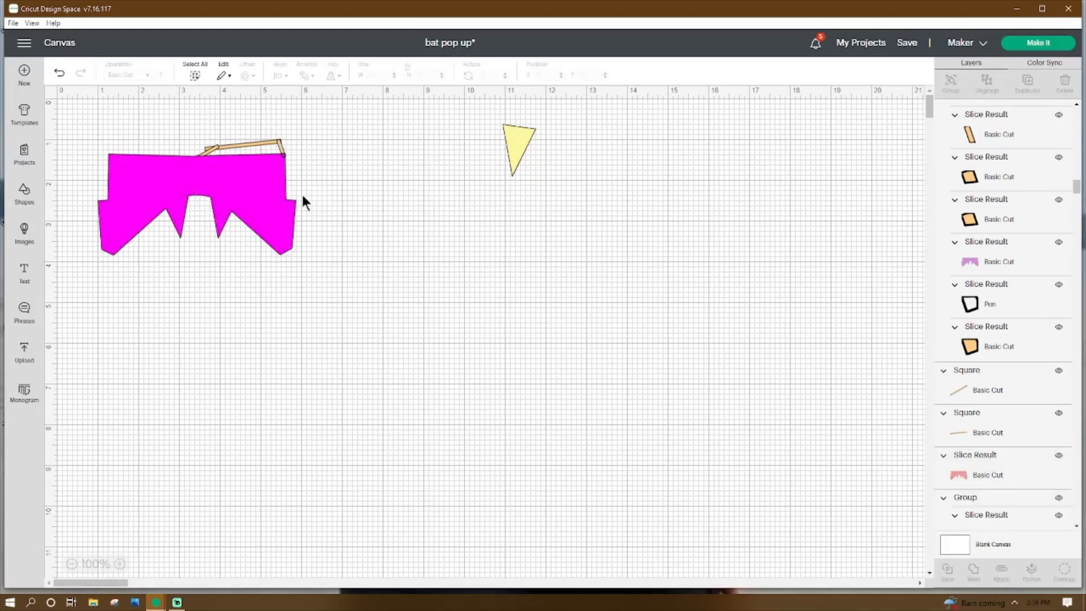
pyautogui.click(280, 149)
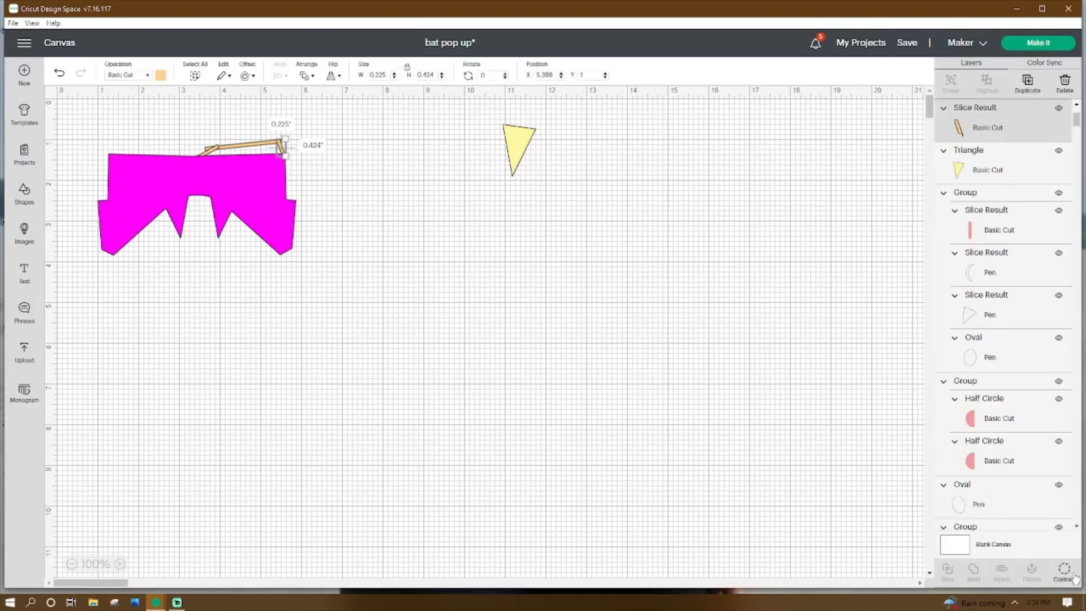
pyautogui.click(1064, 571)
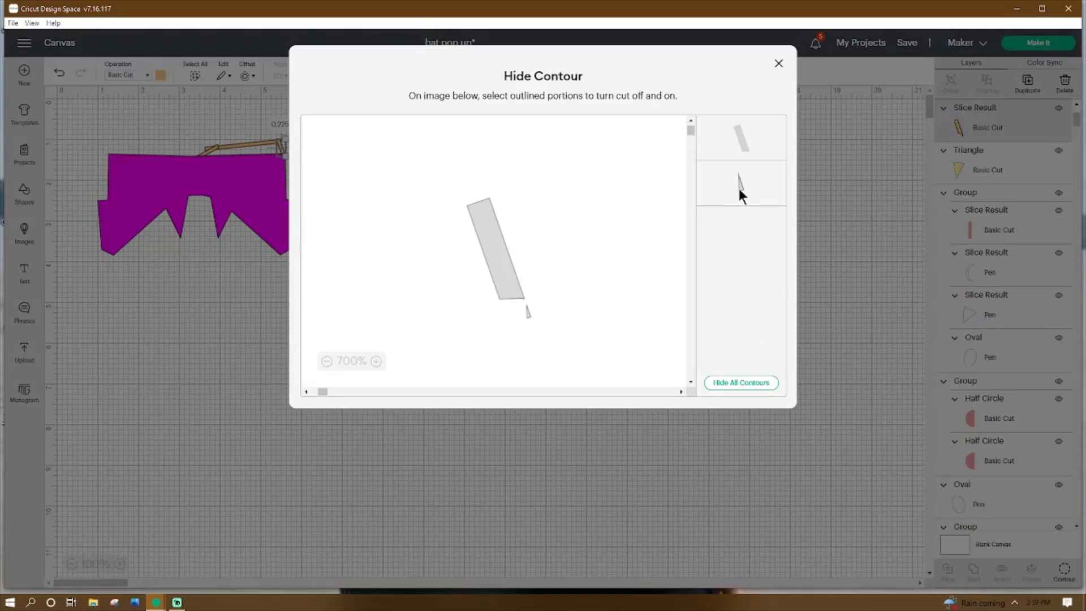
pyautogui.click(757, 175)
pyautogui.click(779, 61)
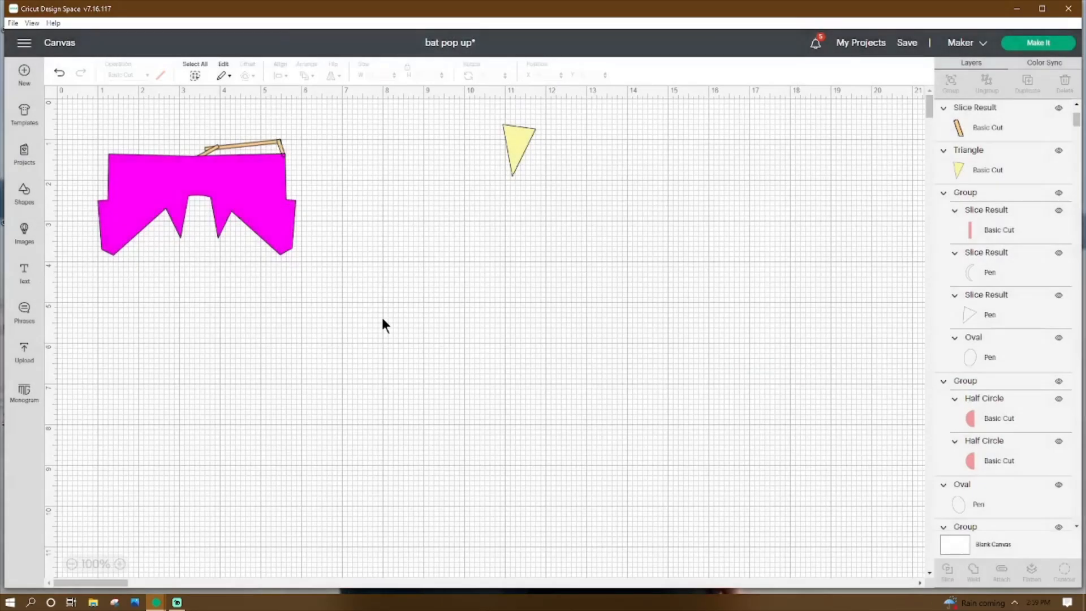
# Step: Slice the short strip with the long upper strip and hide the small leftover contour at the long strip's right end
pyautogui.click(279, 146)
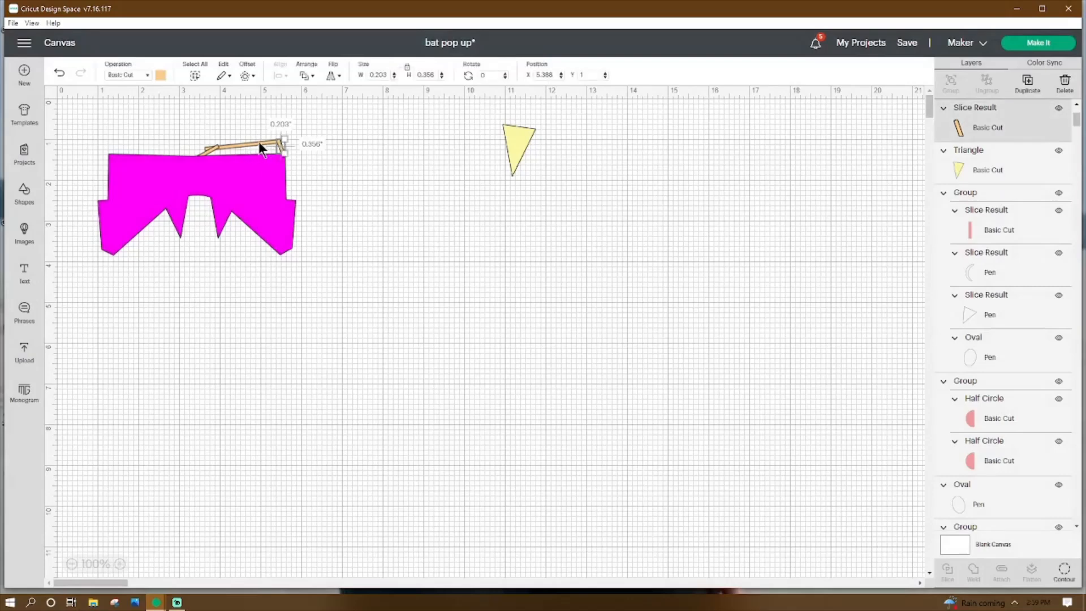
pyautogui.keyDown('shift'); pyautogui.click(261, 143); pyautogui.keyUp('shift')
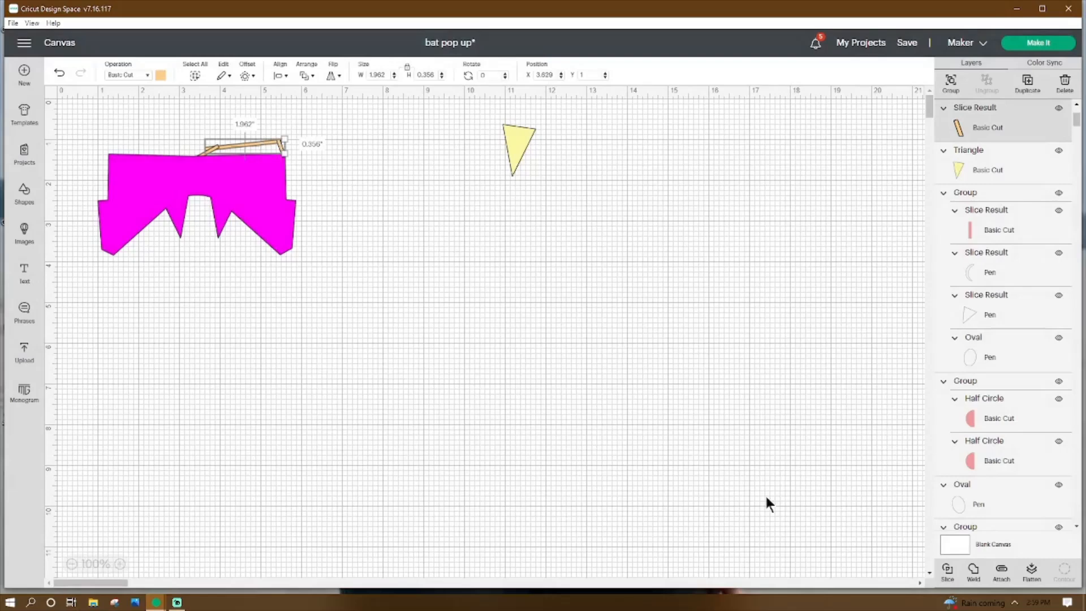
pyautogui.click(948, 569)
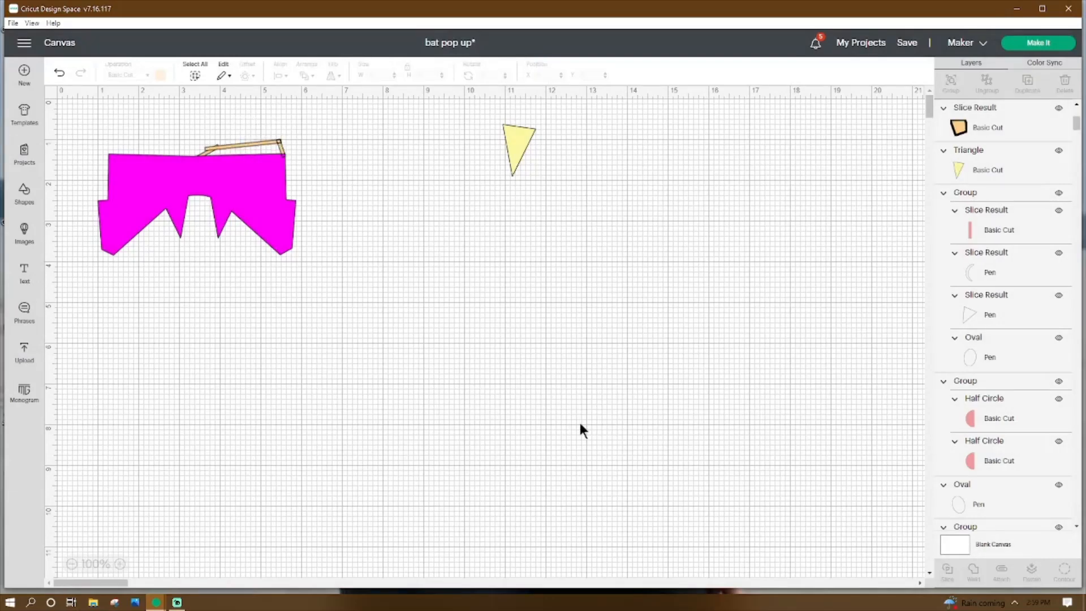
pyautogui.click(260, 141)
pyautogui.click(1064, 570)
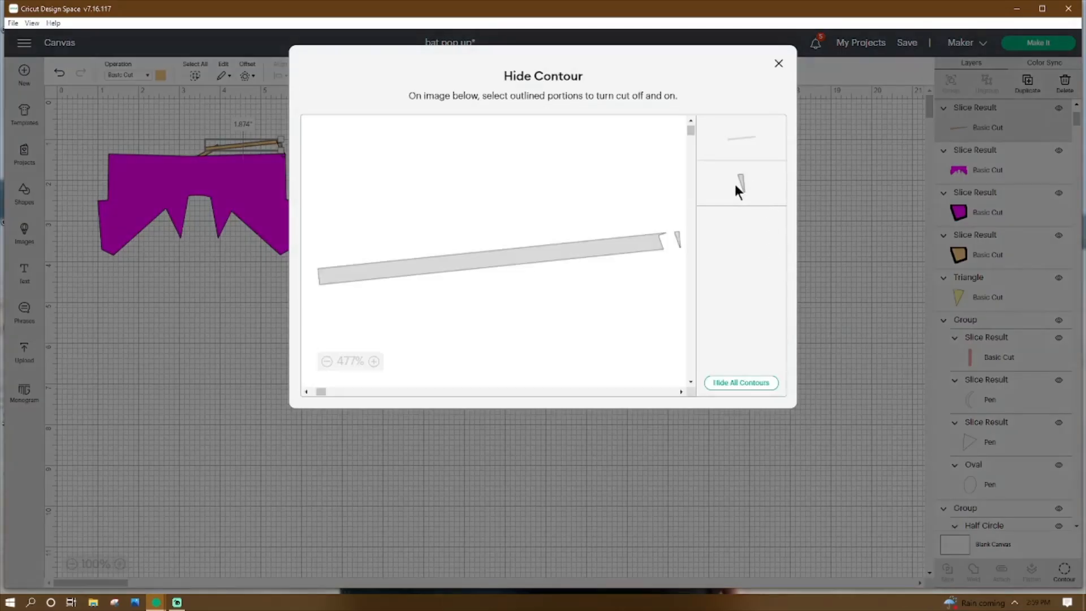
pyautogui.click(748, 178)
pyautogui.click(779, 63)
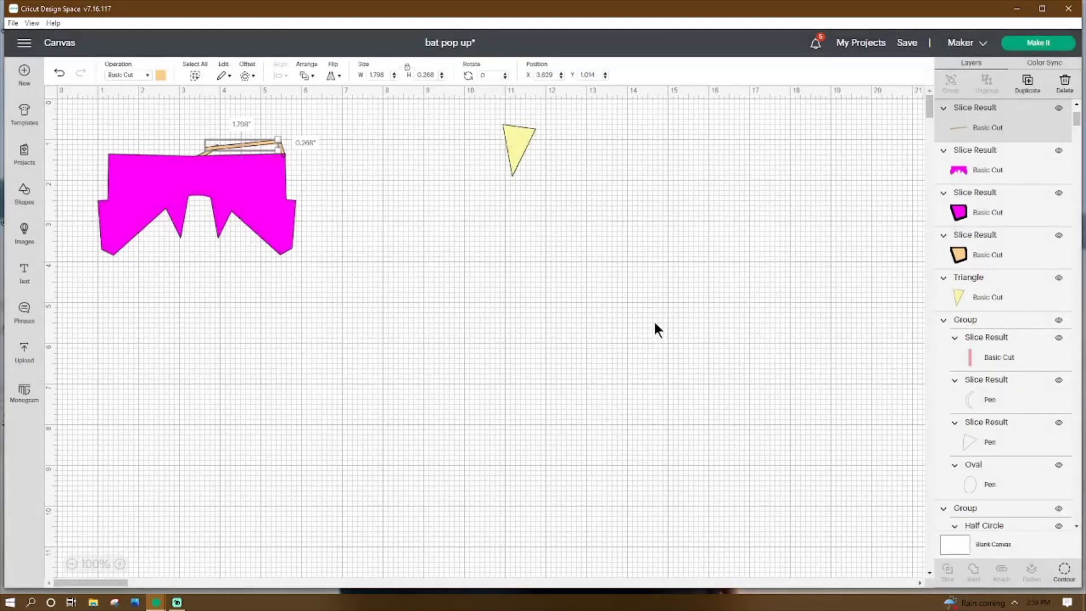
# Step: Slice the long upper strip with the diagonal strip and hide the leftover contour at the upper strip's left end
pyautogui.click(220, 147)
pyautogui.keyDown('shift'); pyautogui.click(202, 152); pyautogui.keyUp('shift')
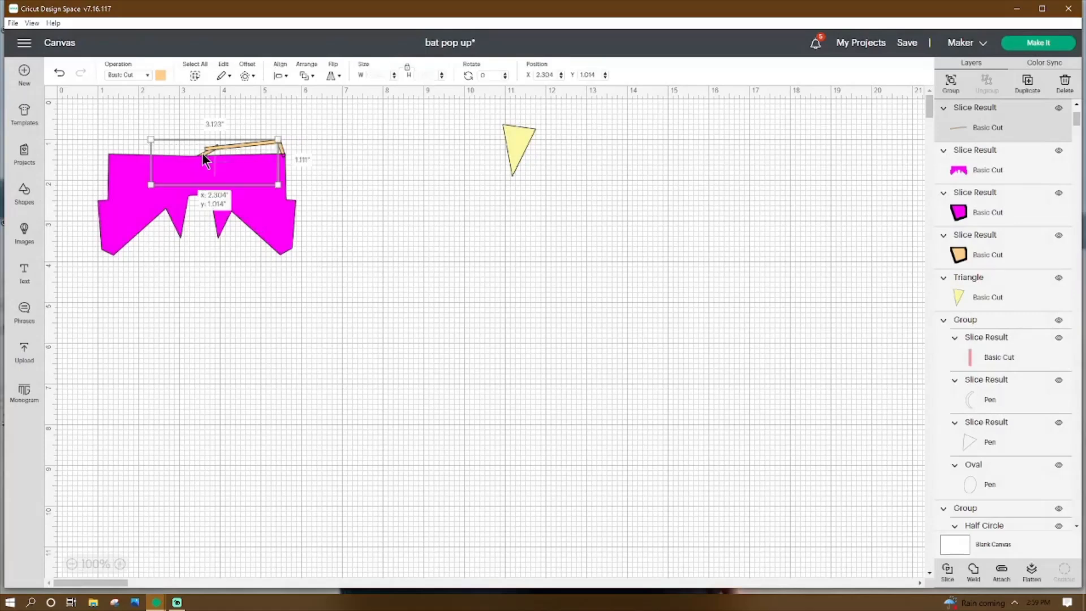
pyautogui.click(948, 570)
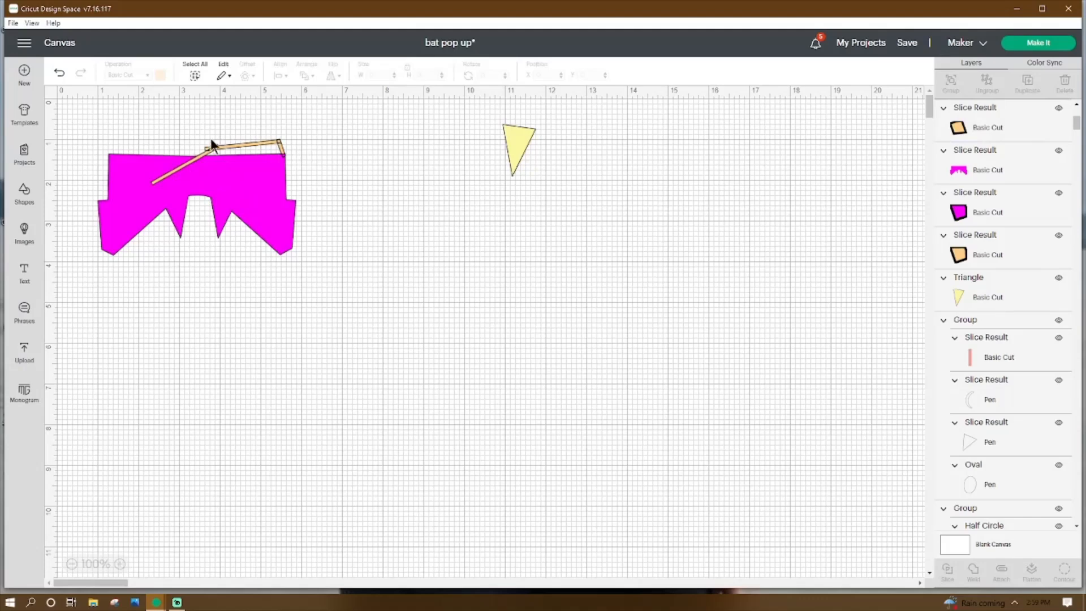
pyautogui.click(243, 144)
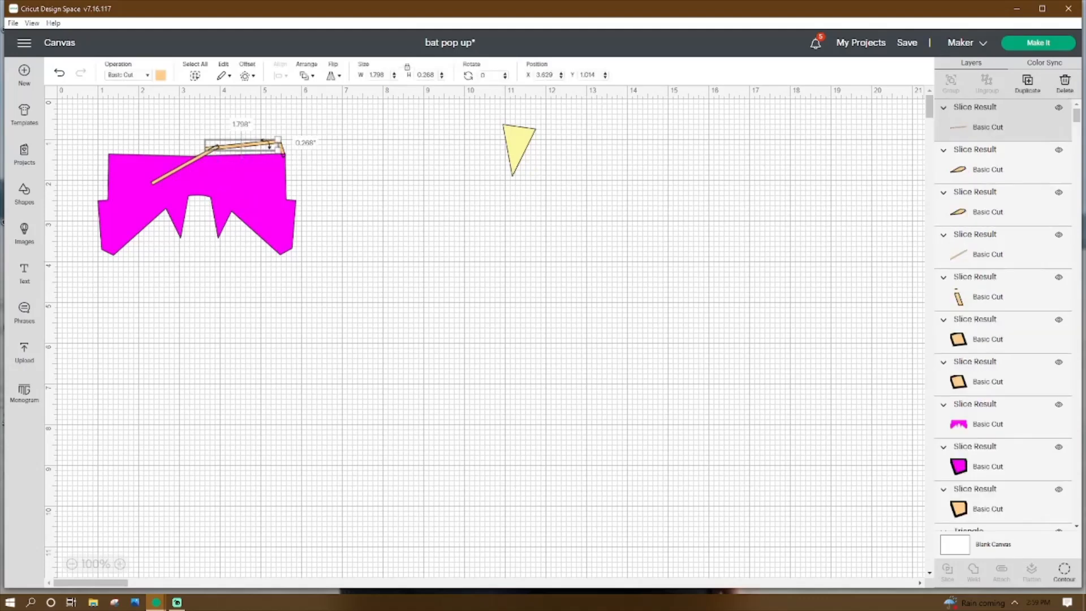
pyautogui.click(1069, 576)
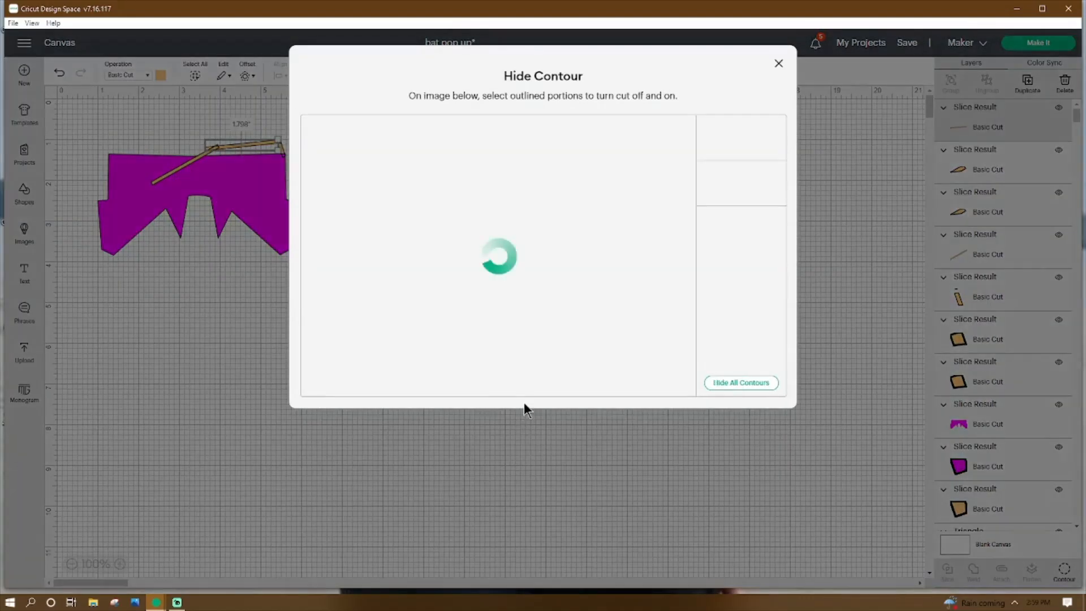
pyautogui.click(347, 275)
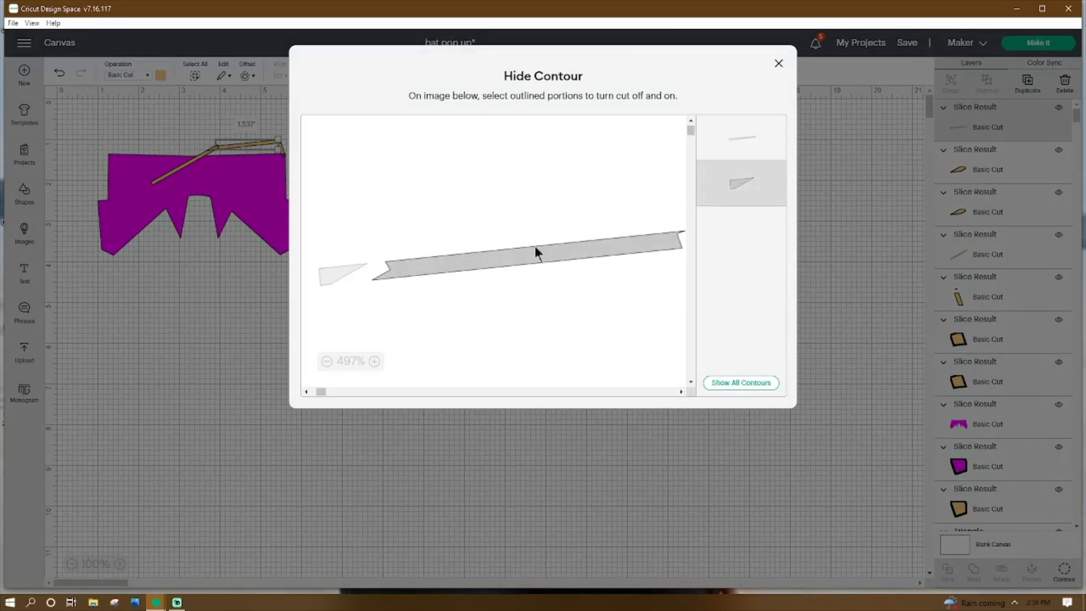
pyautogui.click(779, 65)
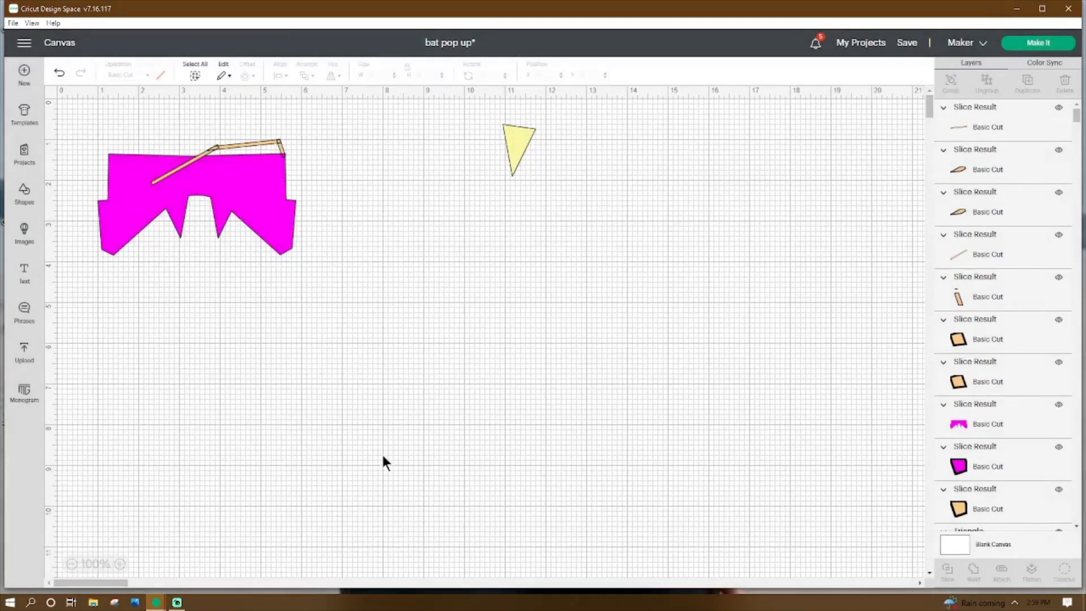
# Step: Hide the small leftover contour at the upper end of the diagonal strip
pyautogui.click(161, 179)
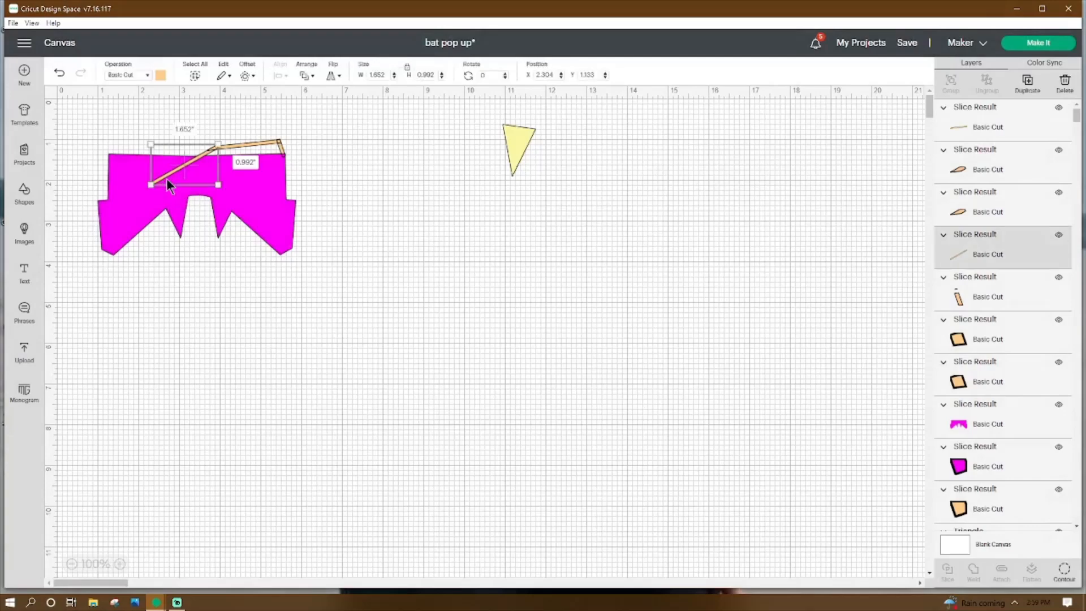
pyautogui.click(1062, 572)
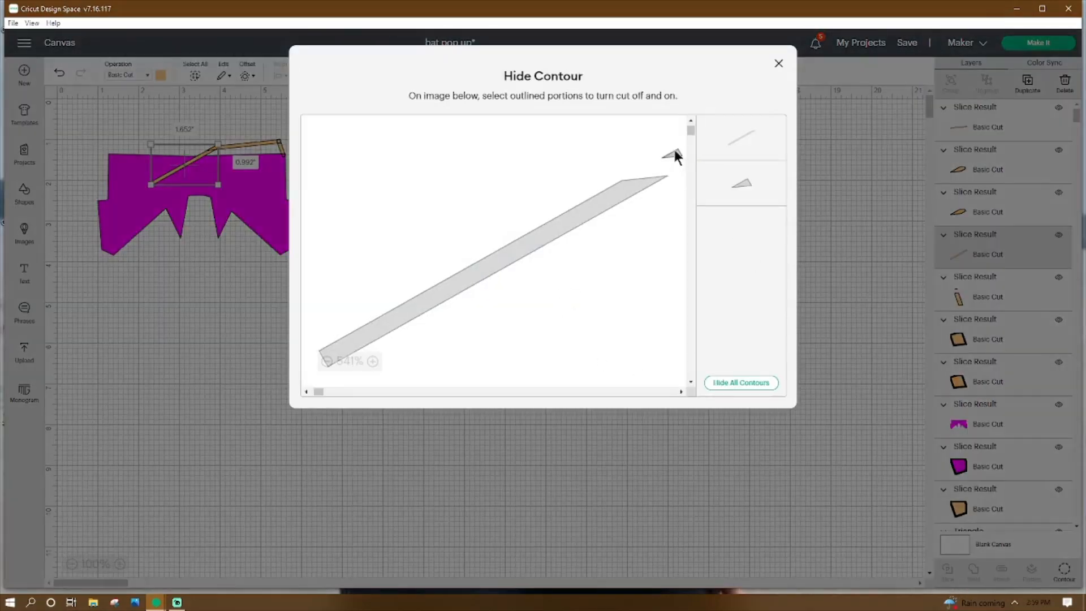
pyautogui.click(762, 194)
pyautogui.click(778, 62)
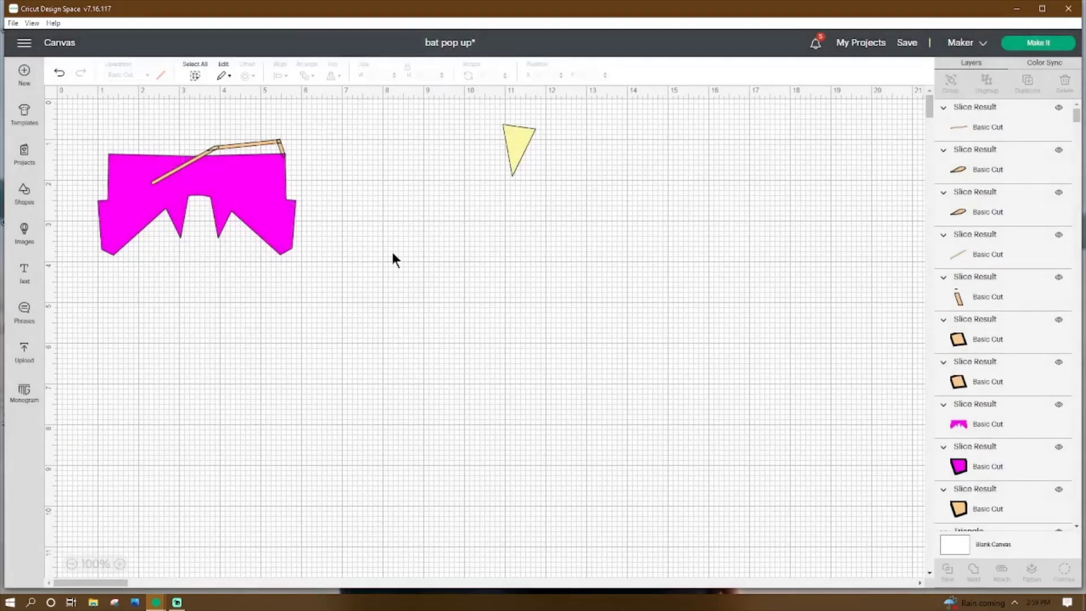
# Step: Weld the magenta panel with all the tan strip pieces and hide the inner gap contour to make it solid
pyautogui.moveTo(340, 111); pyautogui.dragTo(96, 260)
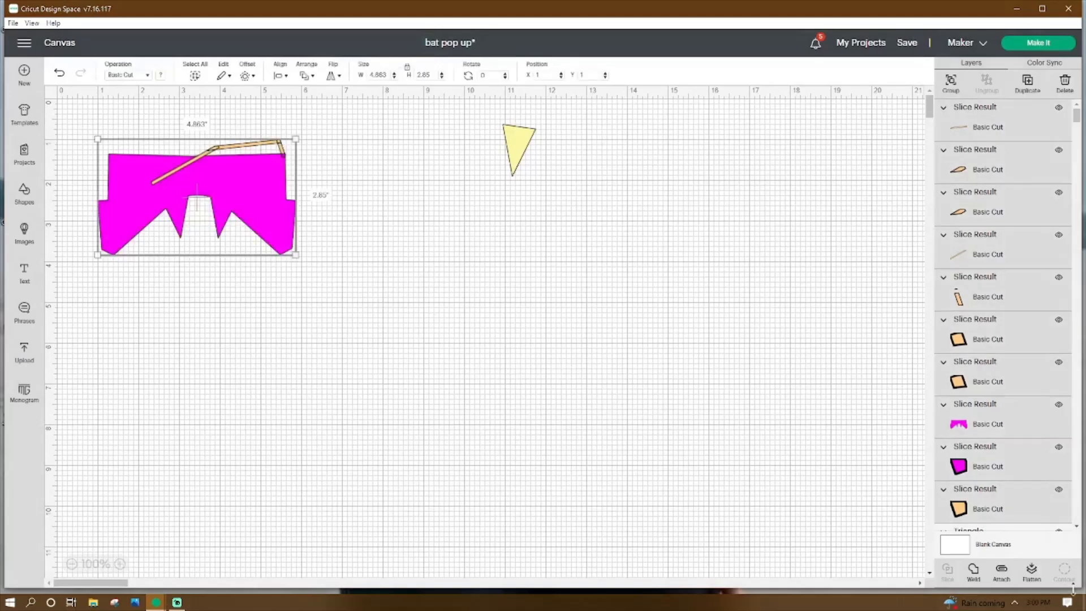
pyautogui.click(974, 570)
pyautogui.click(256, 191)
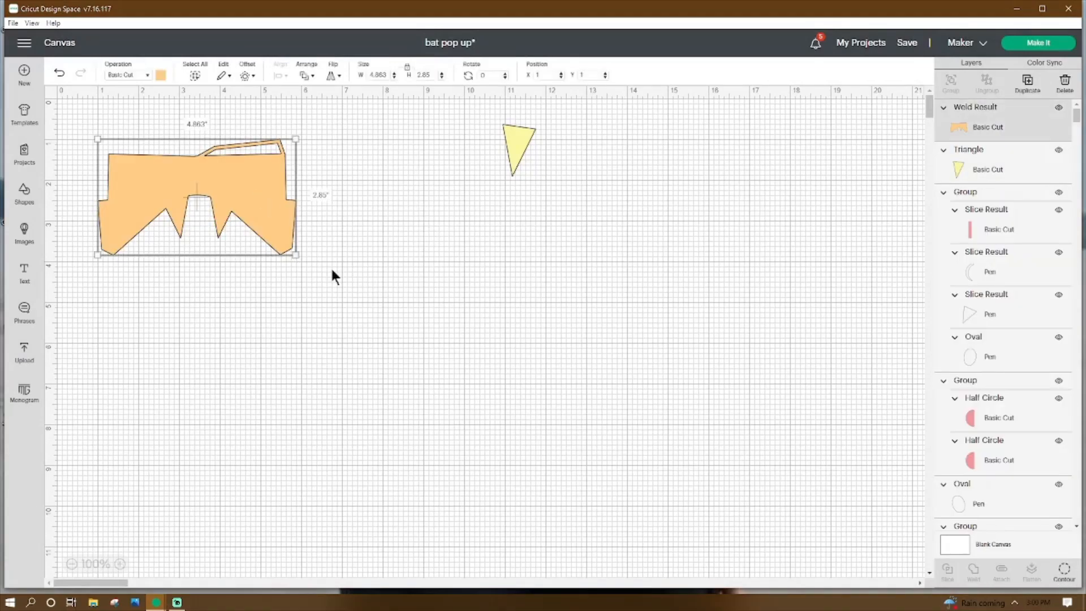
pyautogui.click(1064, 570)
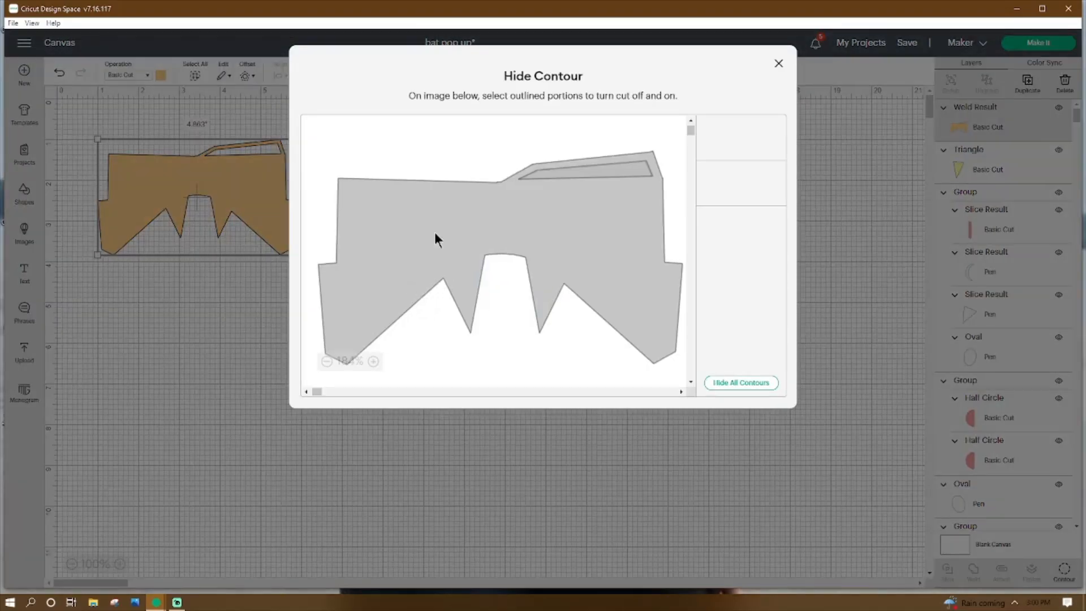
pyautogui.click(747, 174)
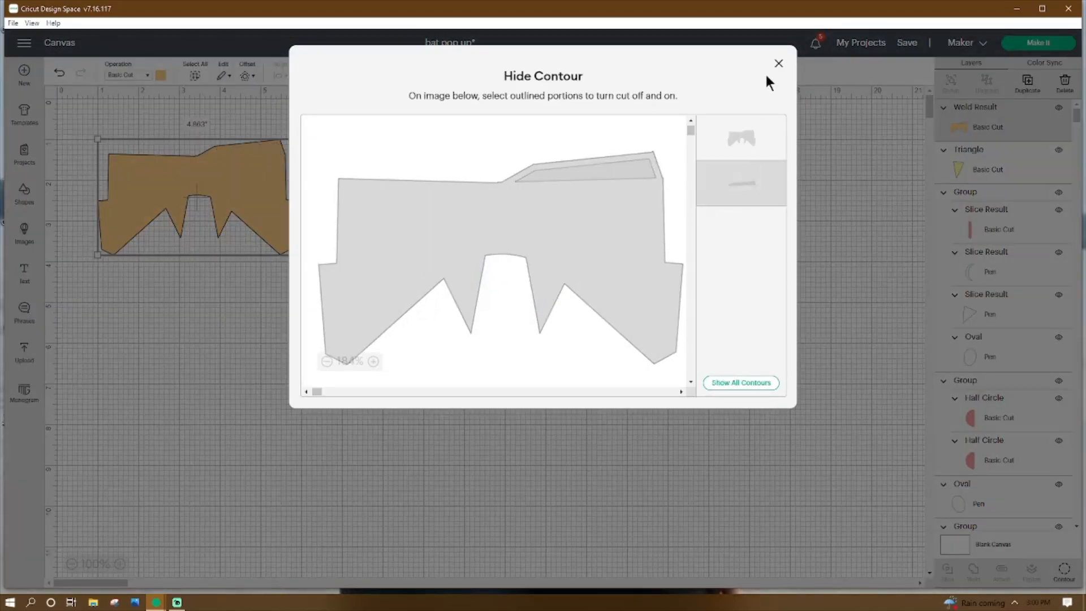
# Step: Recolour the solid wing panel magenta
pyautogui.click(779, 63)
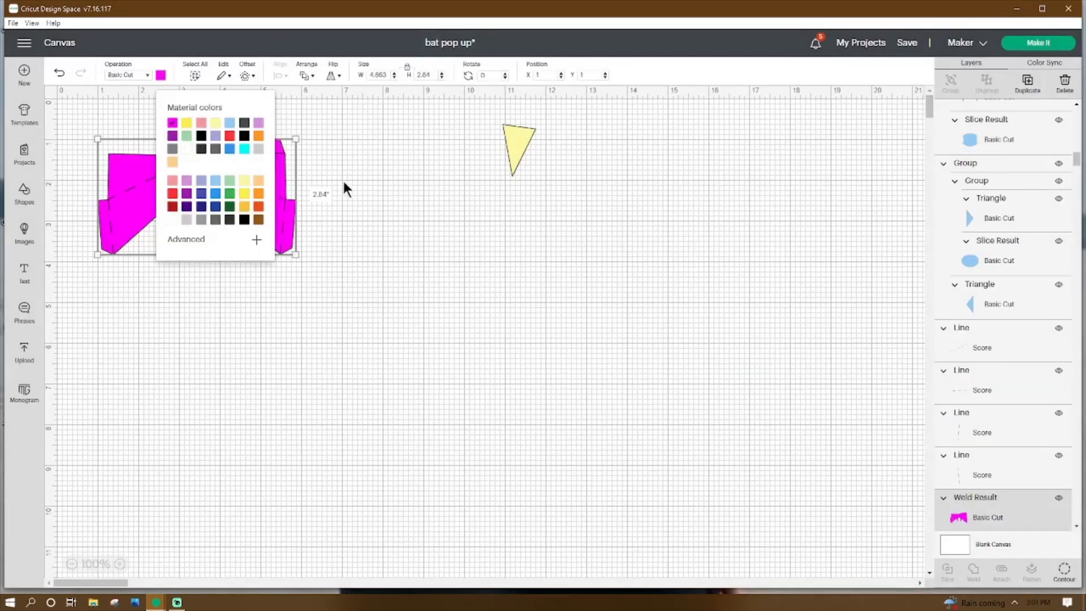
pyautogui.click(342, 178)
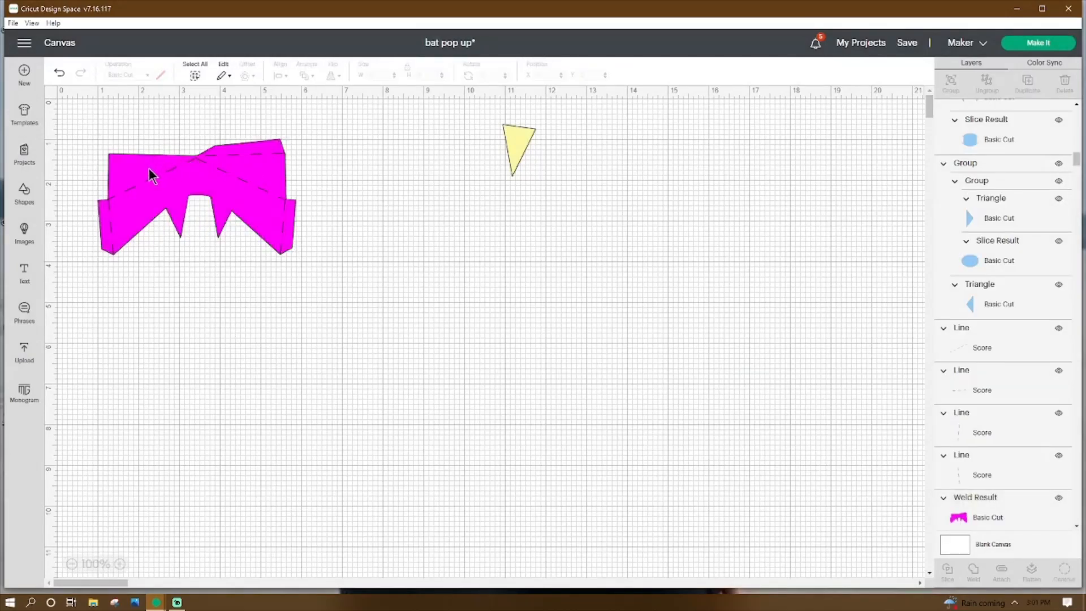
# Step: Check each score line on the magenta panel and attach all the score lines to the panel
pyautogui.click(148, 168)
pyautogui.click(234, 152)
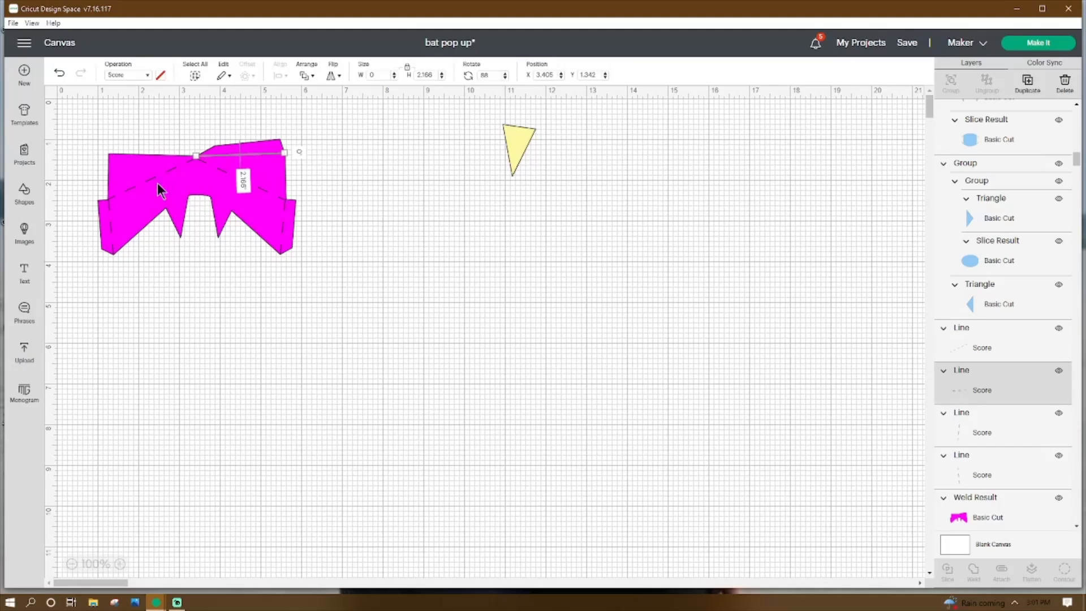
pyautogui.click(109, 220)
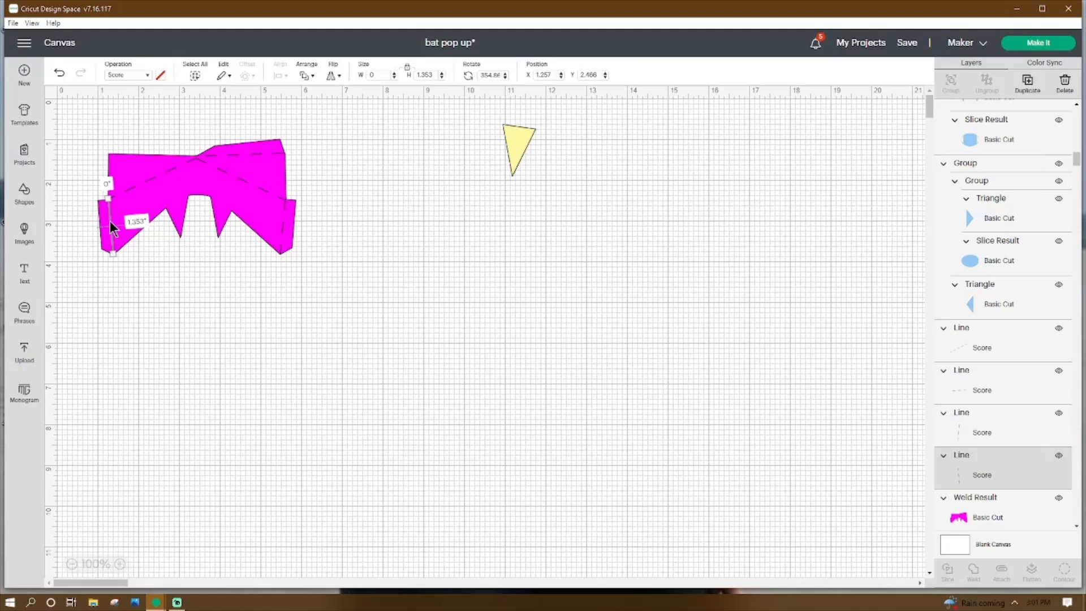
pyautogui.click(284, 226)
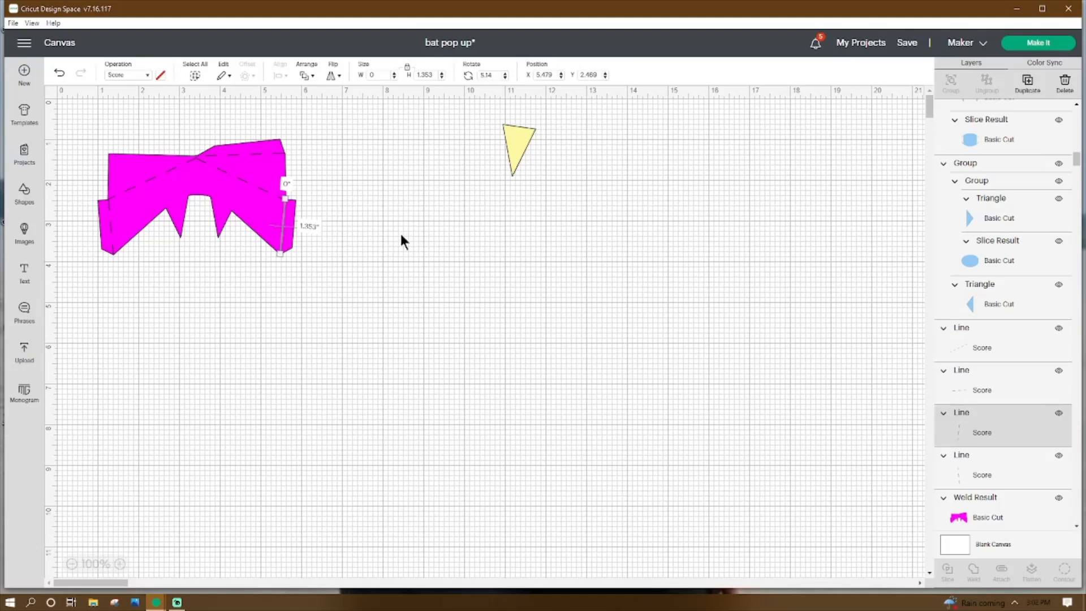
pyautogui.click(161, 174)
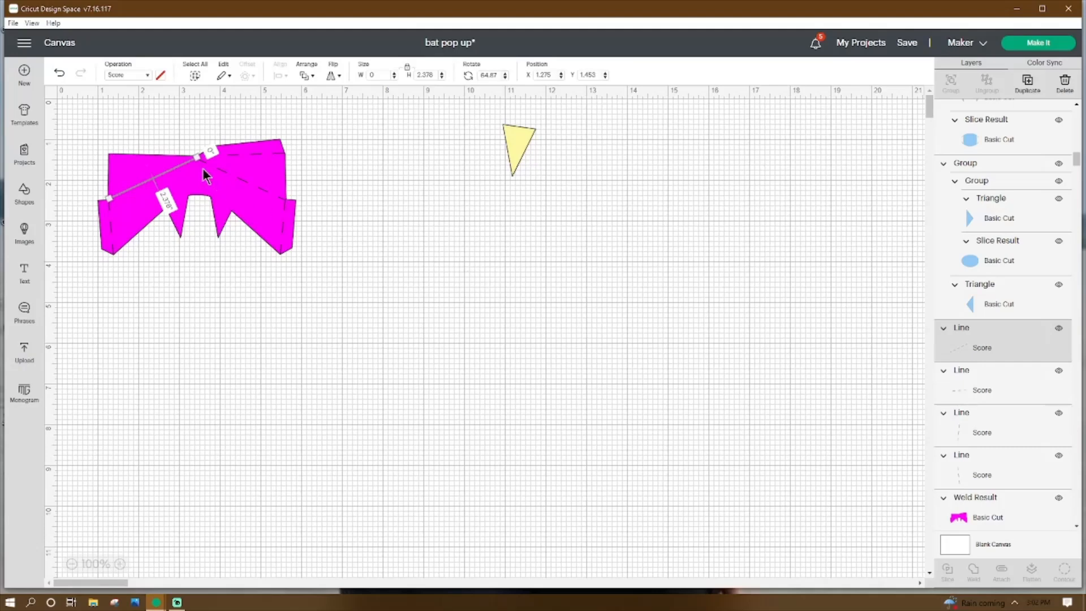
pyautogui.click(222, 172)
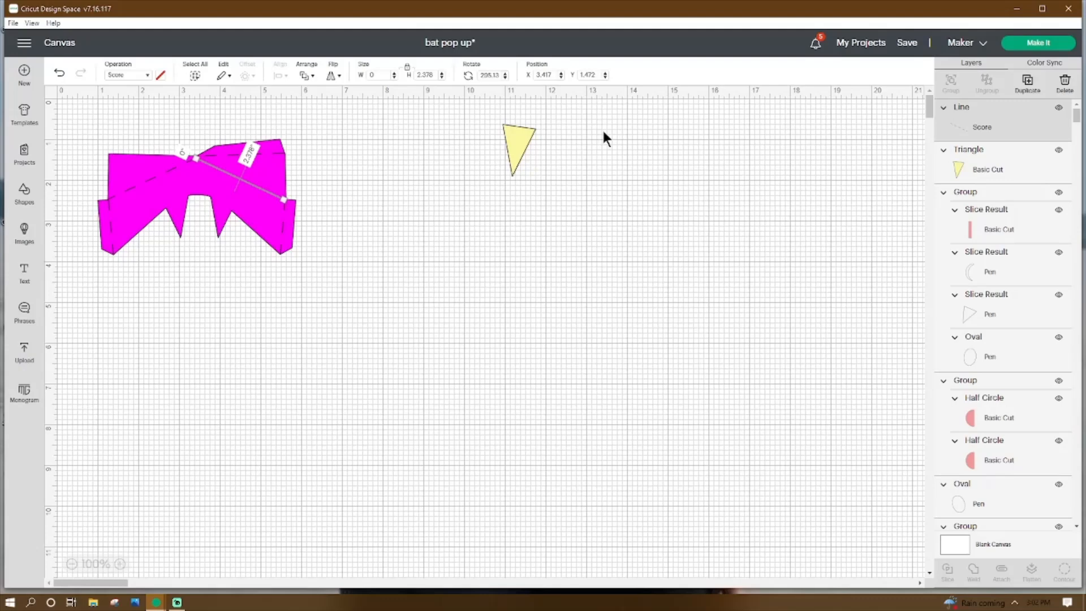
pyautogui.moveTo(339, 116); pyautogui.dragTo(57, 281)
pyautogui.click(1003, 570)
# Step: Place the yellow triangle over the magenta panel's right fang and duplicate it
pyautogui.moveTo(519, 148); pyautogui.dragTo(224, 215)
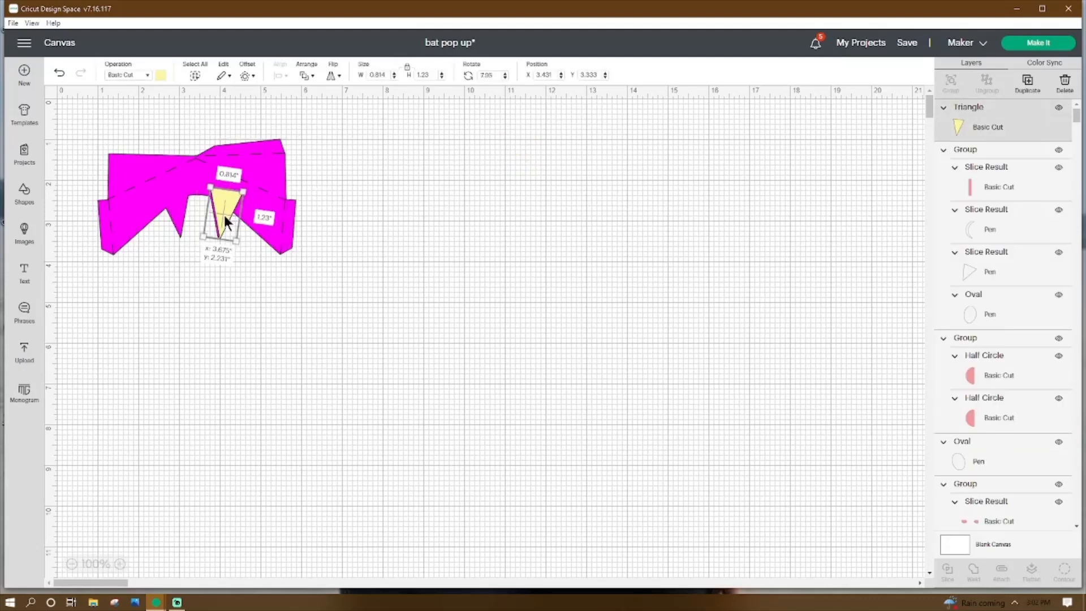
pyautogui.rightClick(218, 221)
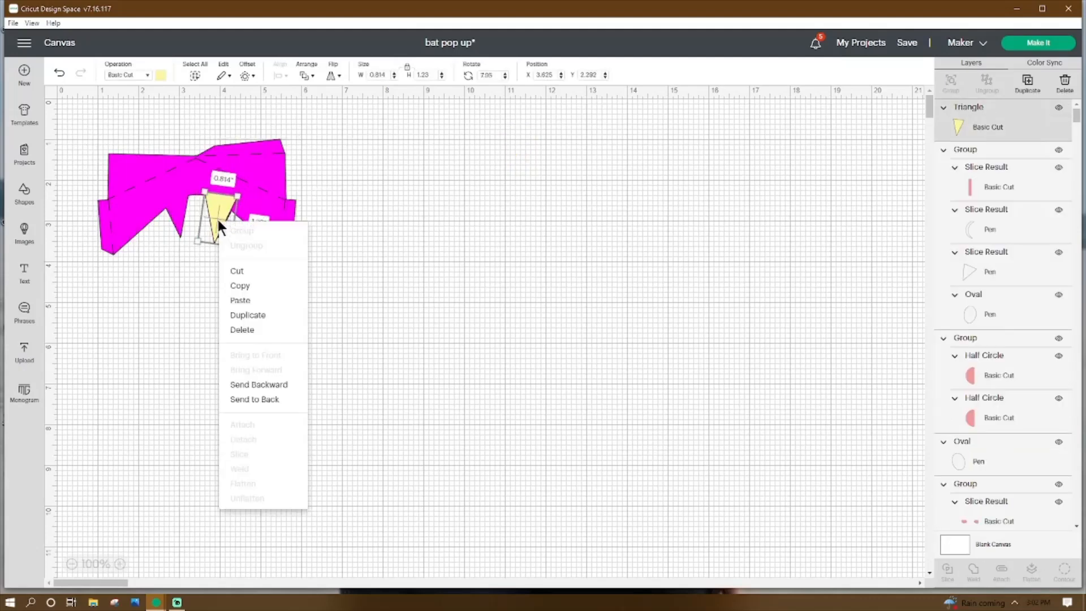
pyautogui.click(248, 315)
# Step: Flip the duplicate triangle horizontally and fit it over the magenta panel's left fang
pyautogui.moveTo(89, 137); pyautogui.dragTo(122, 197)
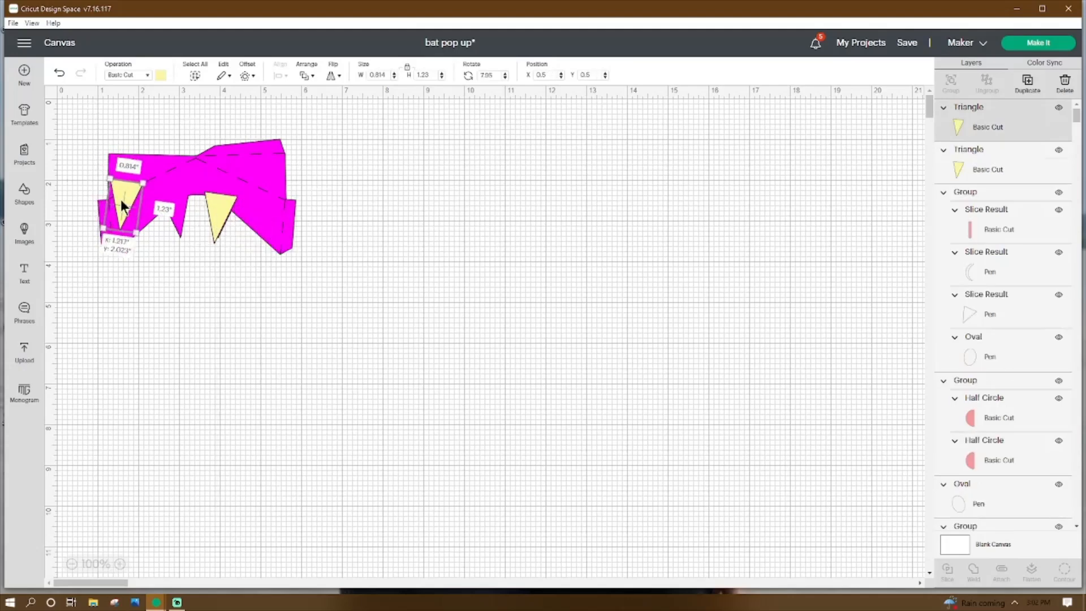
pyautogui.click(328, 74)
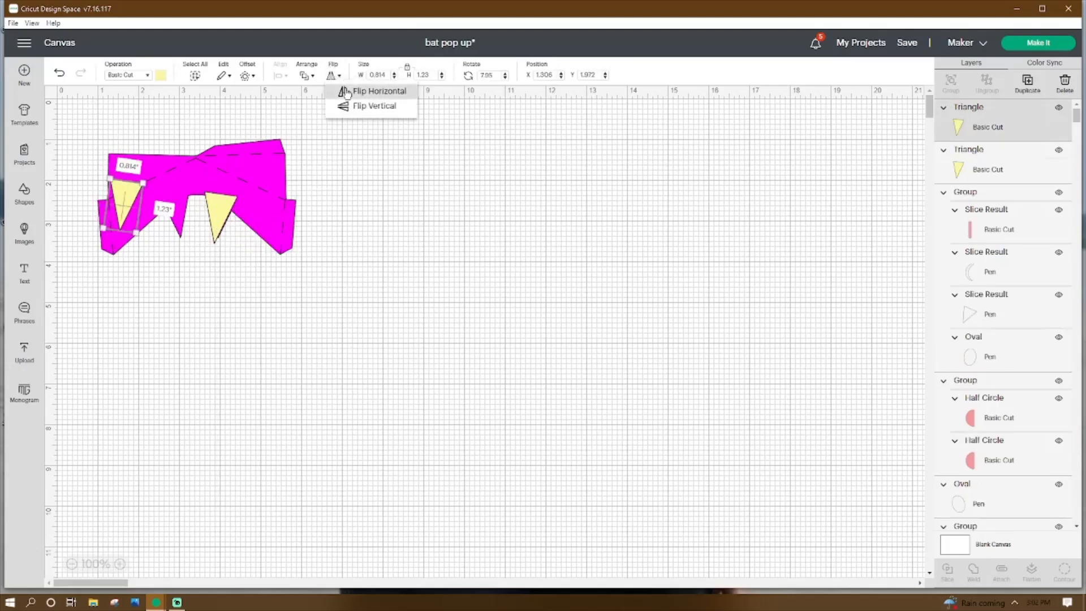
pyautogui.click(346, 92)
pyautogui.moveTo(129, 205); pyautogui.dragTo(219, 208)
pyautogui.click(179, 206)
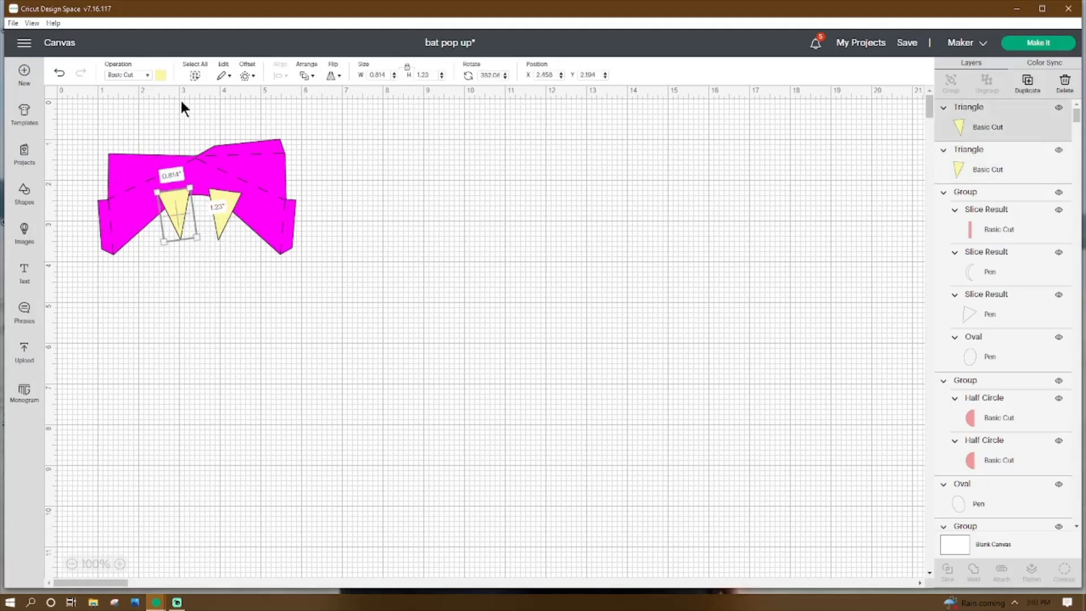
# Step: Recolour both fang triangles white
pyautogui.click(161, 75)
pyautogui.click(186, 148)
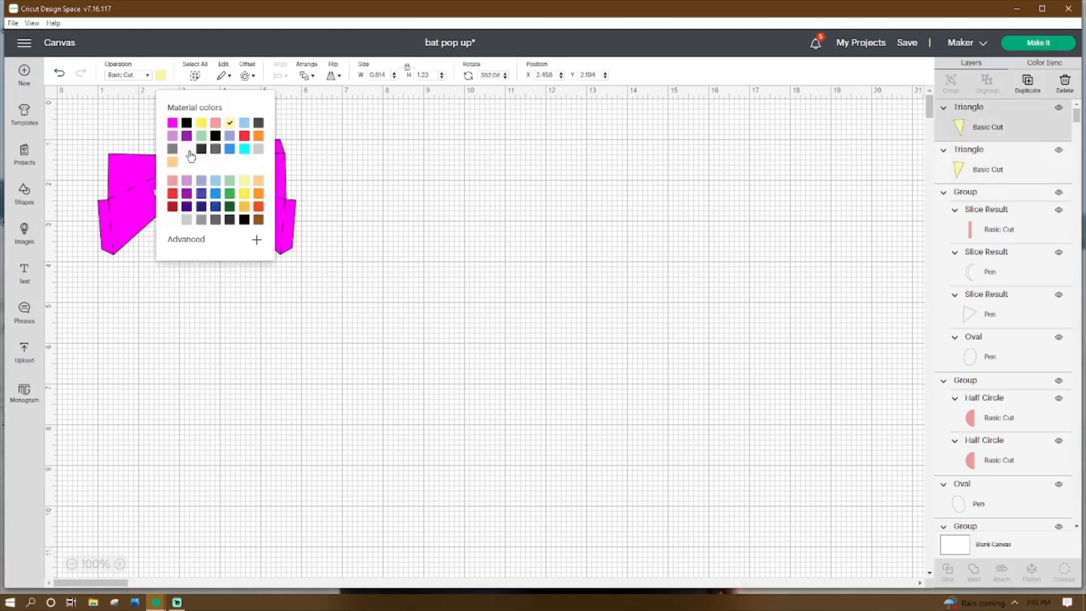
pyautogui.click(177, 319)
pyautogui.click(213, 207)
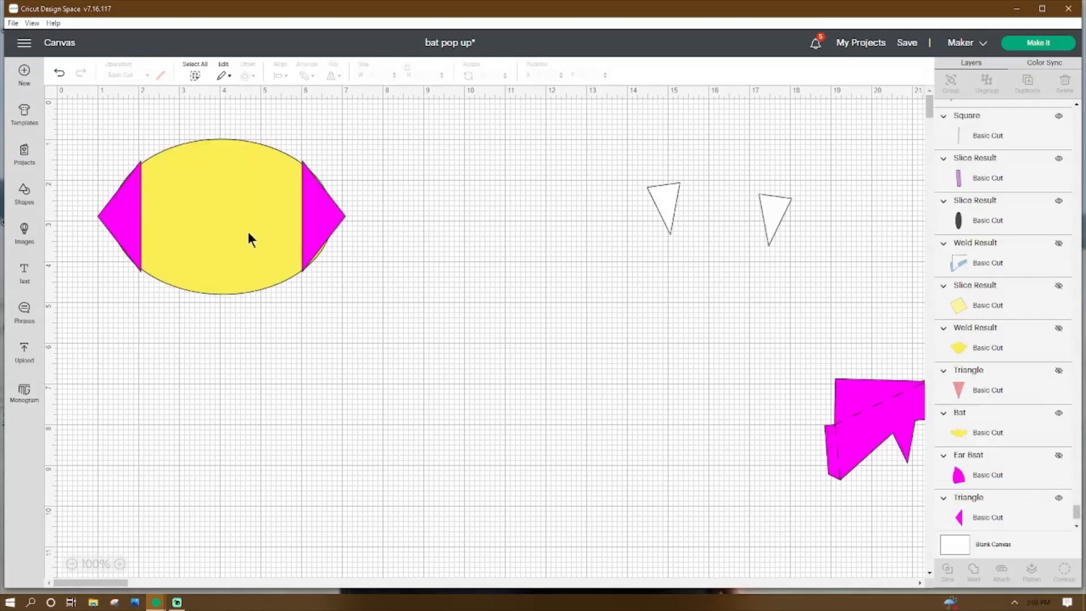
# Step: Slice the yellow oval with the magenta triangle at its right end
pyautogui.click(249, 238)
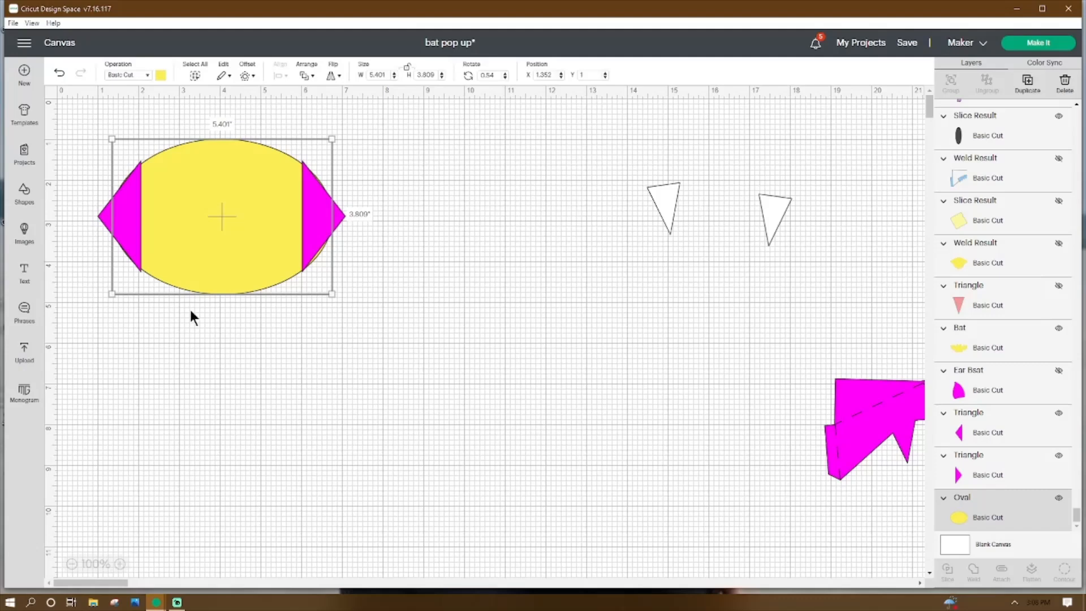
pyautogui.click(135, 340)
pyautogui.click(129, 233)
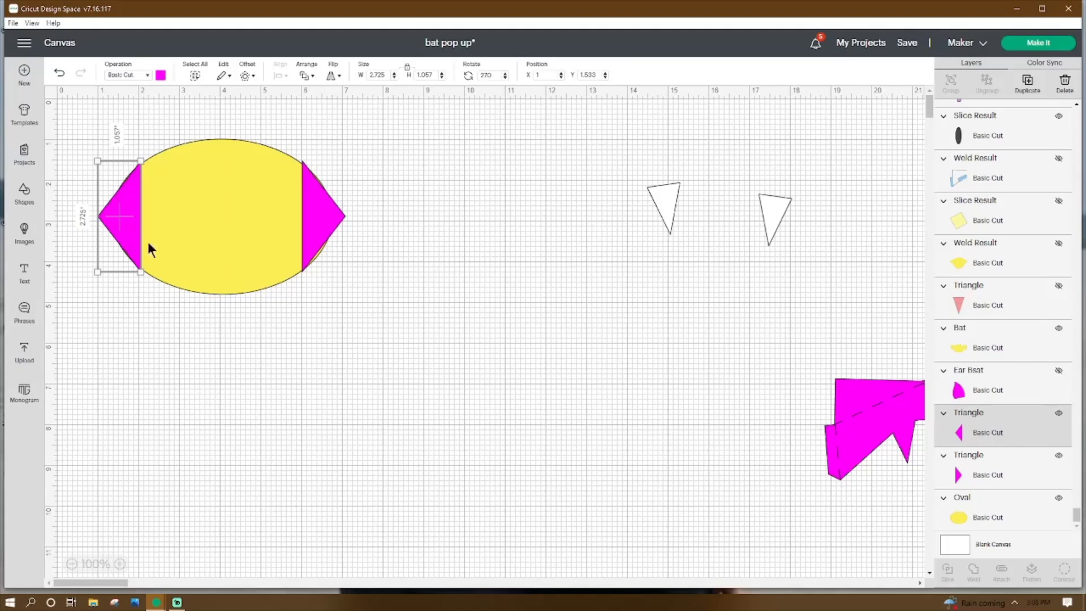
pyautogui.click(325, 231)
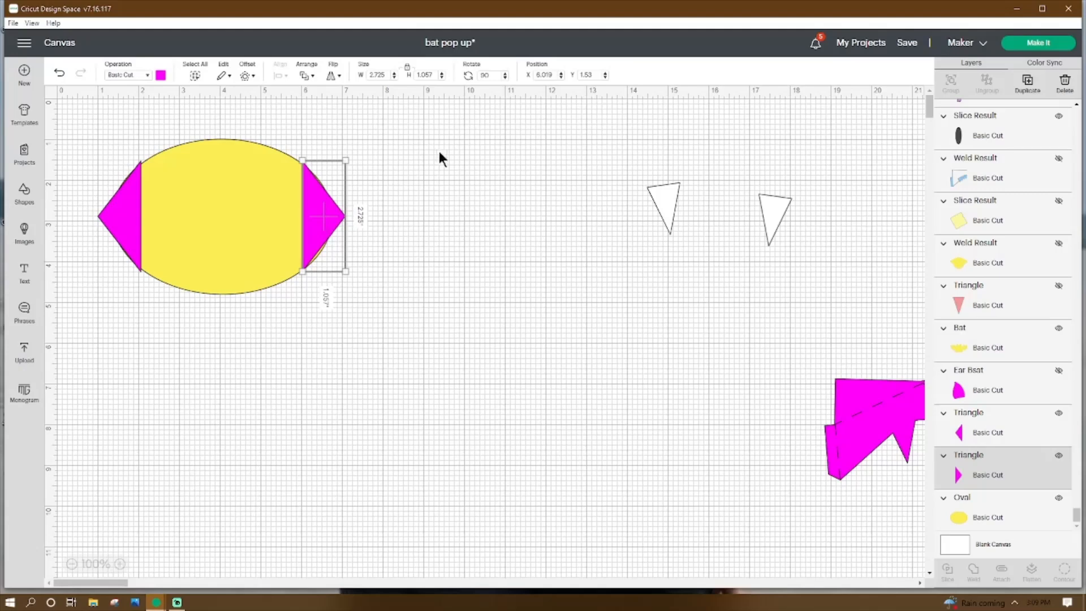
pyautogui.click(419, 146)
pyautogui.moveTo(398, 139); pyautogui.dragTo(283, 292)
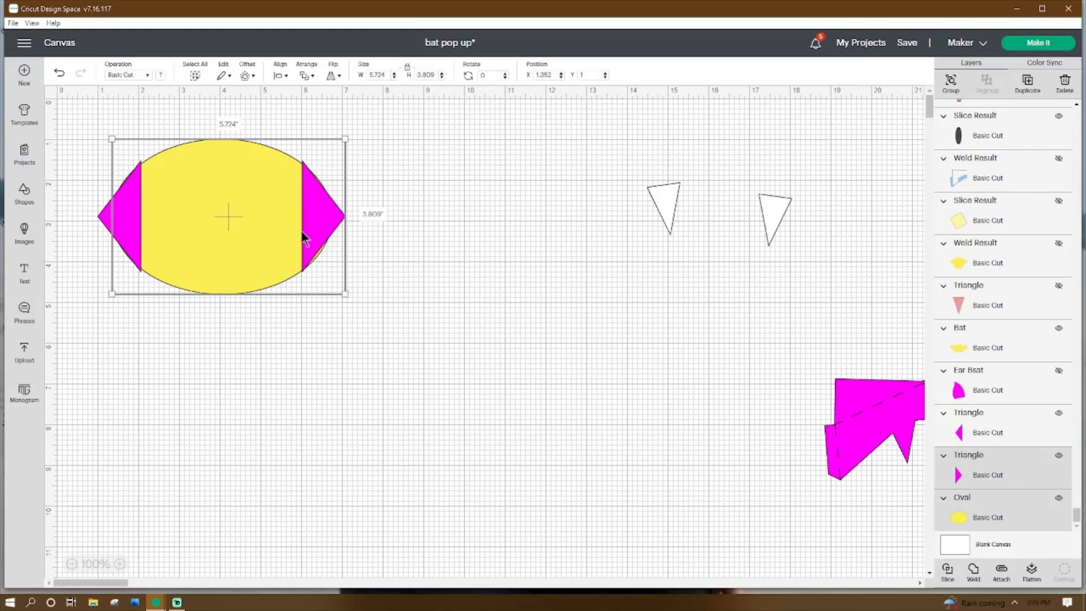
pyautogui.click(973, 571)
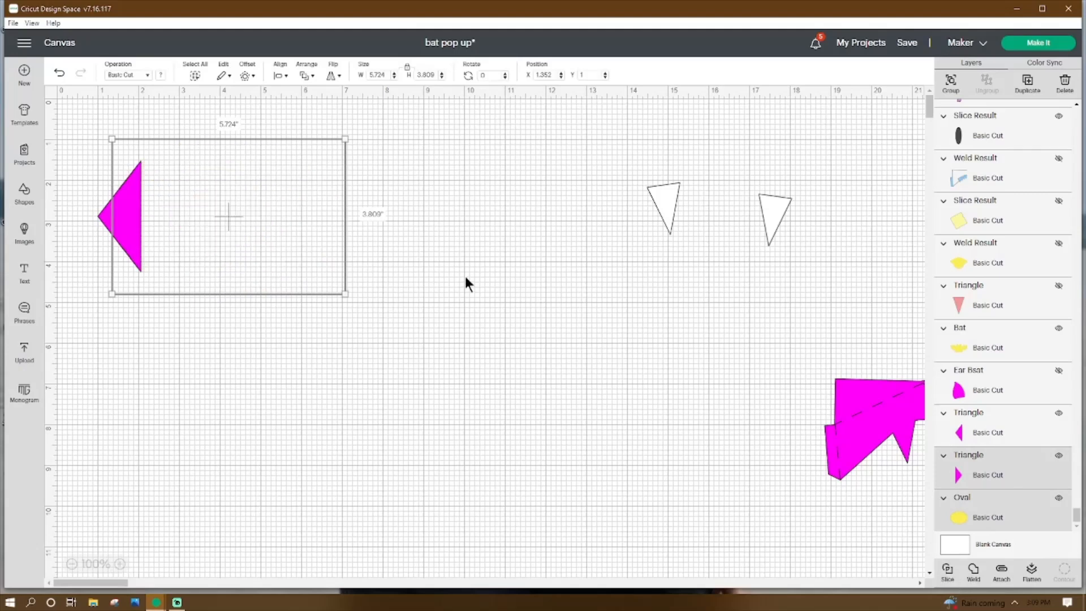
# Step: Hide the two small leftover contours on the sliced magenta piece at the right tip
pyautogui.click(323, 226)
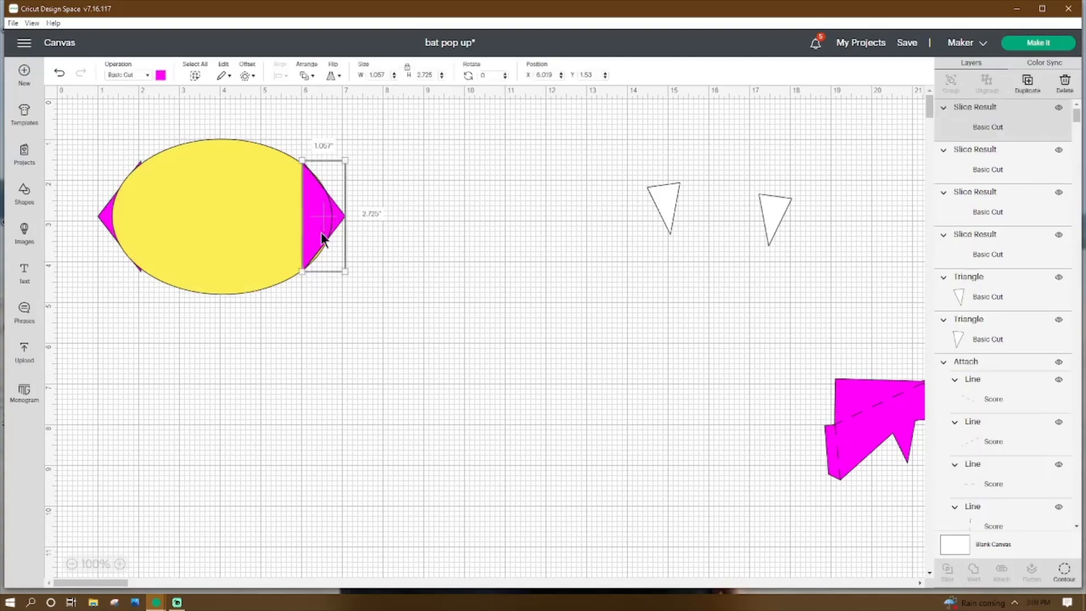
pyautogui.click(1063, 570)
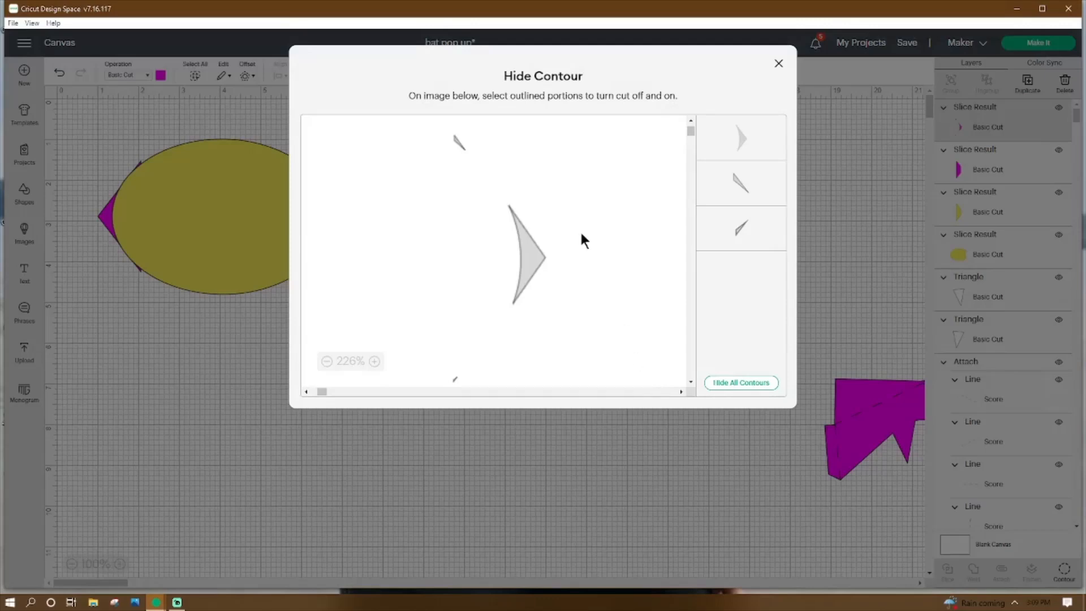
pyautogui.click(730, 178)
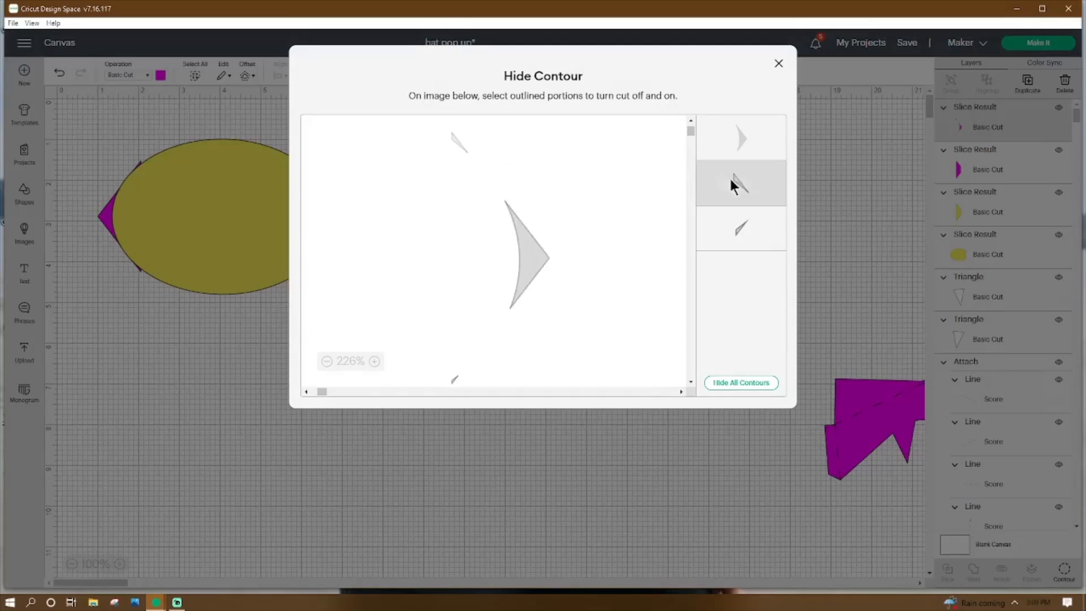
pyautogui.click(778, 64)
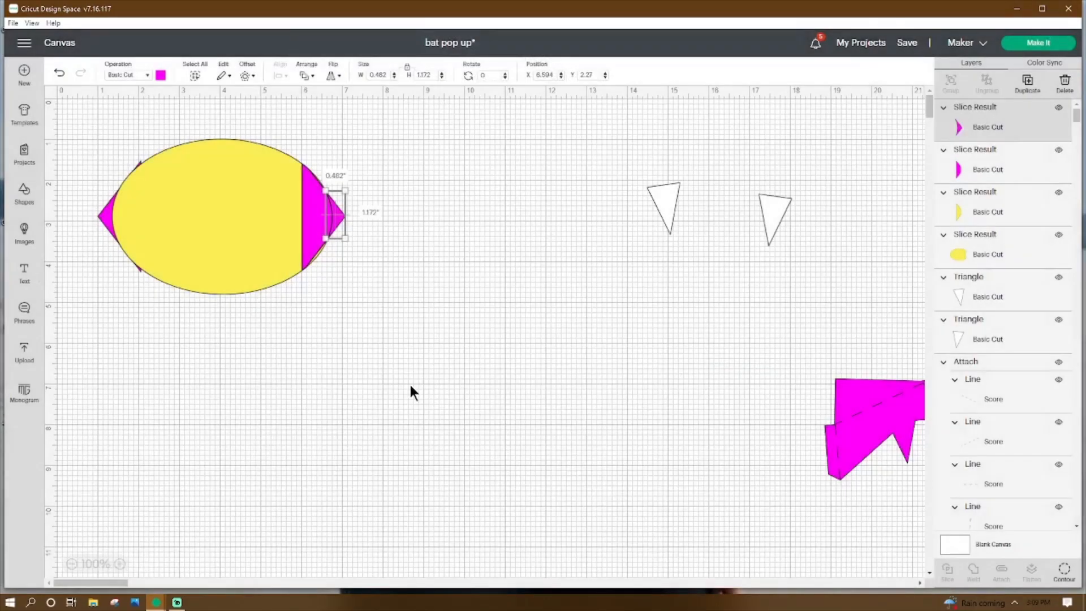
# Step: Hide the two thin sliver contours at the right end of the sliced yellow oval
pyautogui.click(231, 217)
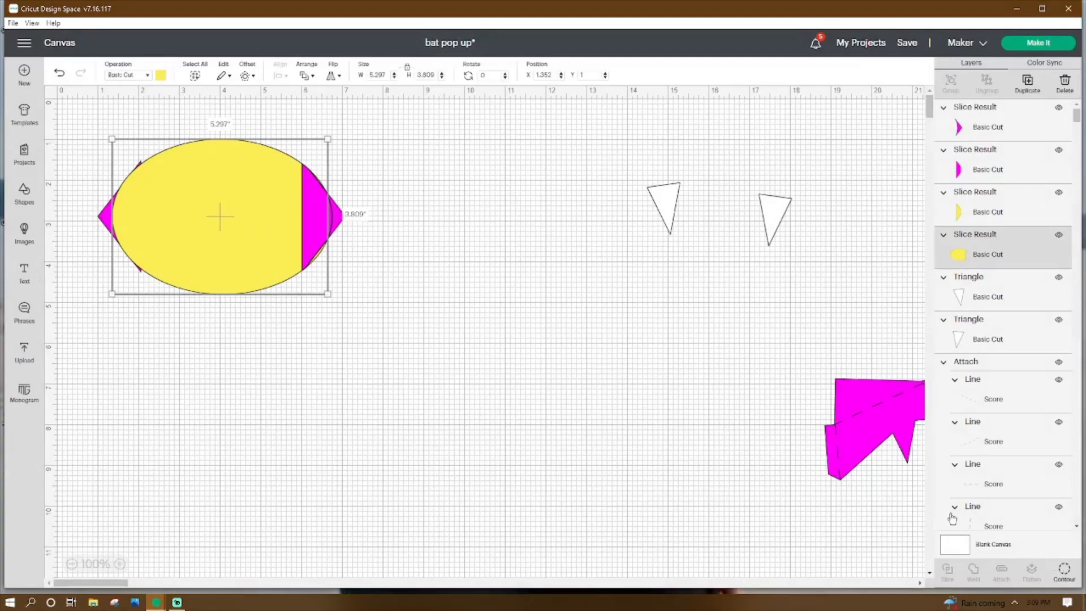
pyautogui.click(1064, 572)
pyautogui.click(740, 218)
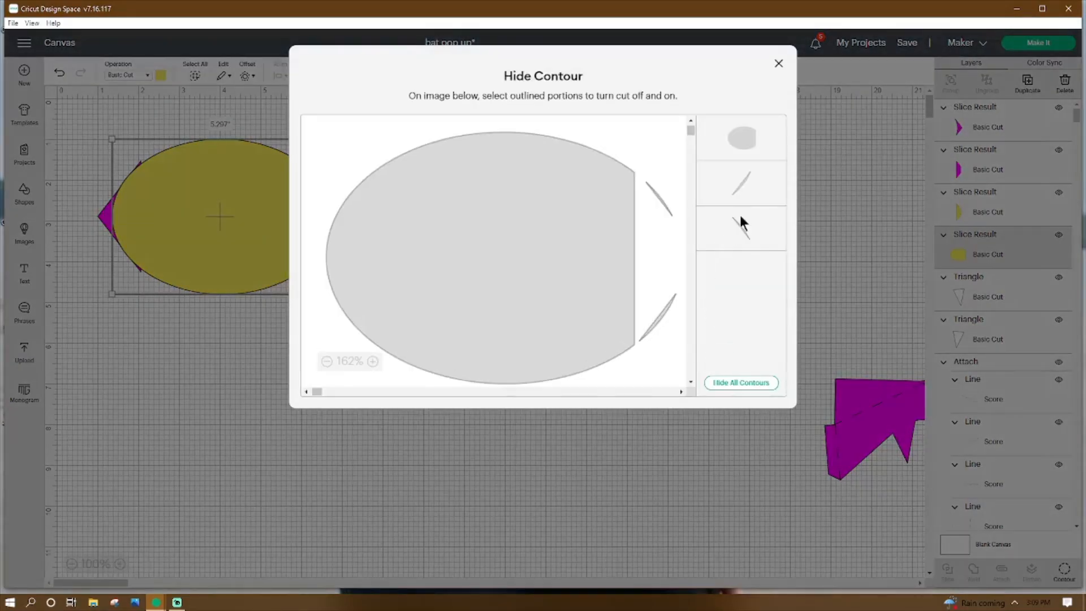
pyautogui.click(745, 178)
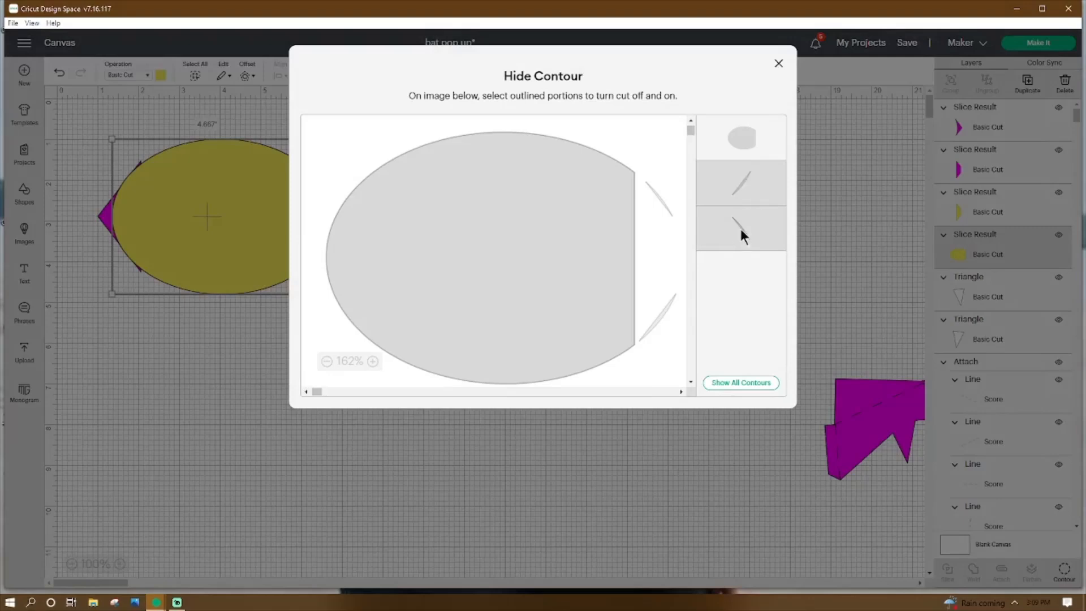
pyautogui.click(778, 66)
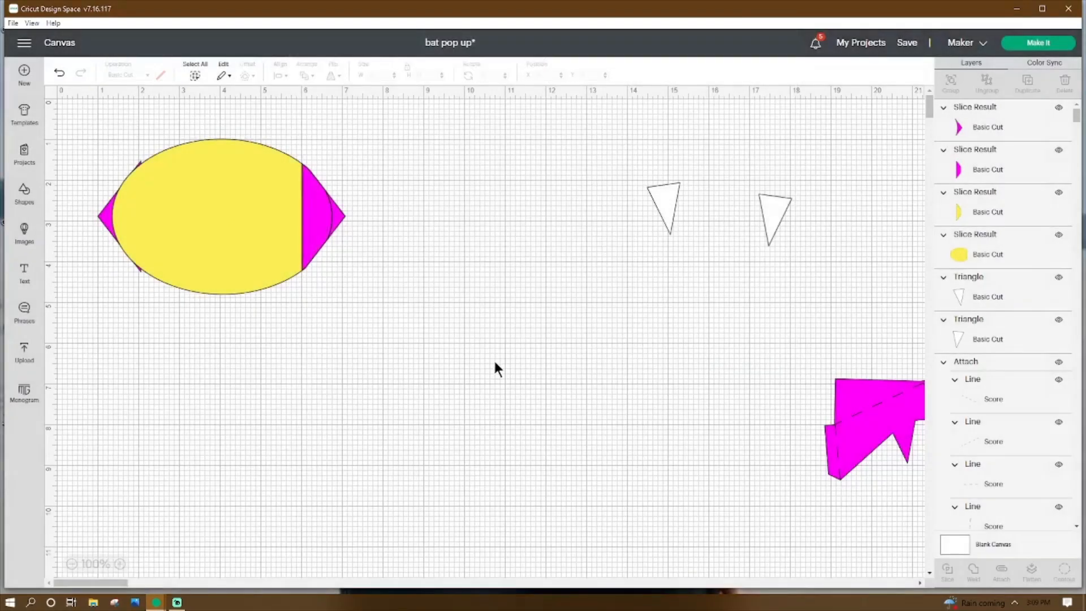
# Step: Weld the yellow oval with the sliced pieces at its right end to form the eye's pointed corner
pyautogui.moveTo(372, 136); pyautogui.dragTo(291, 283)
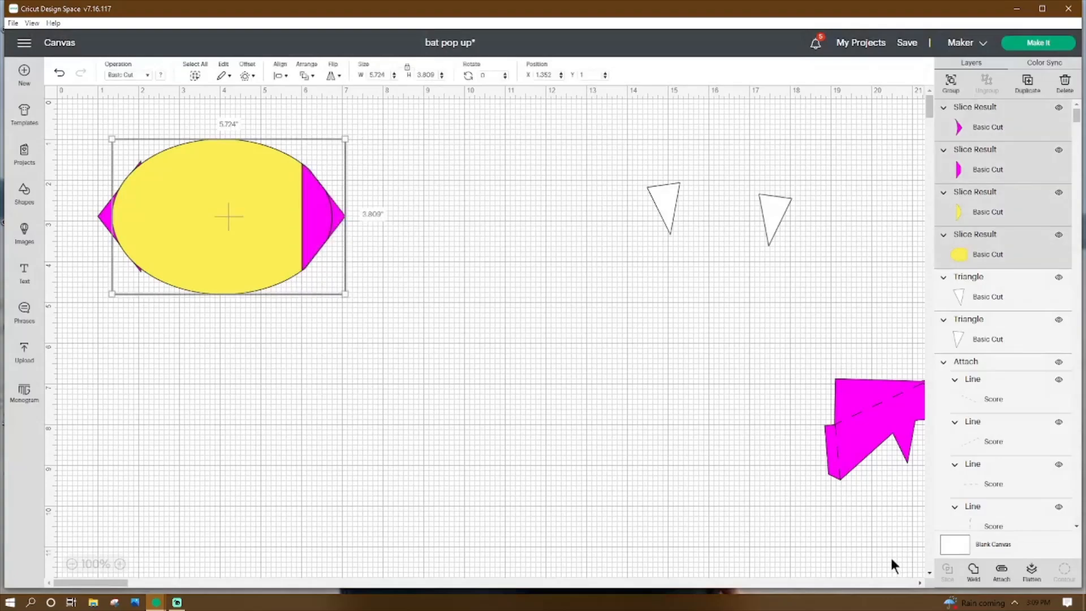
pyautogui.click(973, 570)
pyautogui.hotkey('ctrl', 'z')
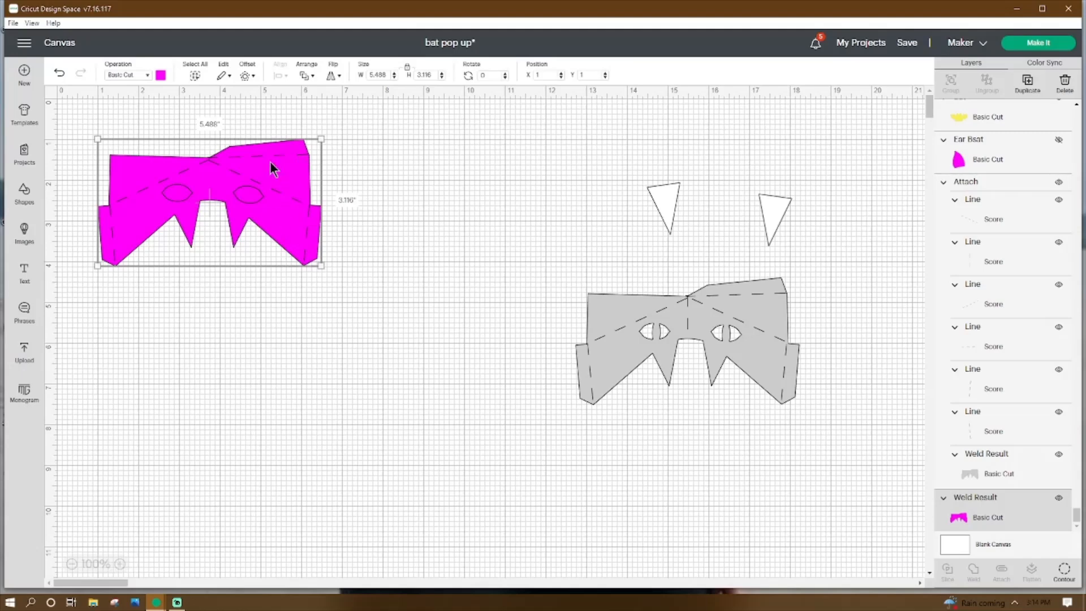
pyautogui.click(405, 263)
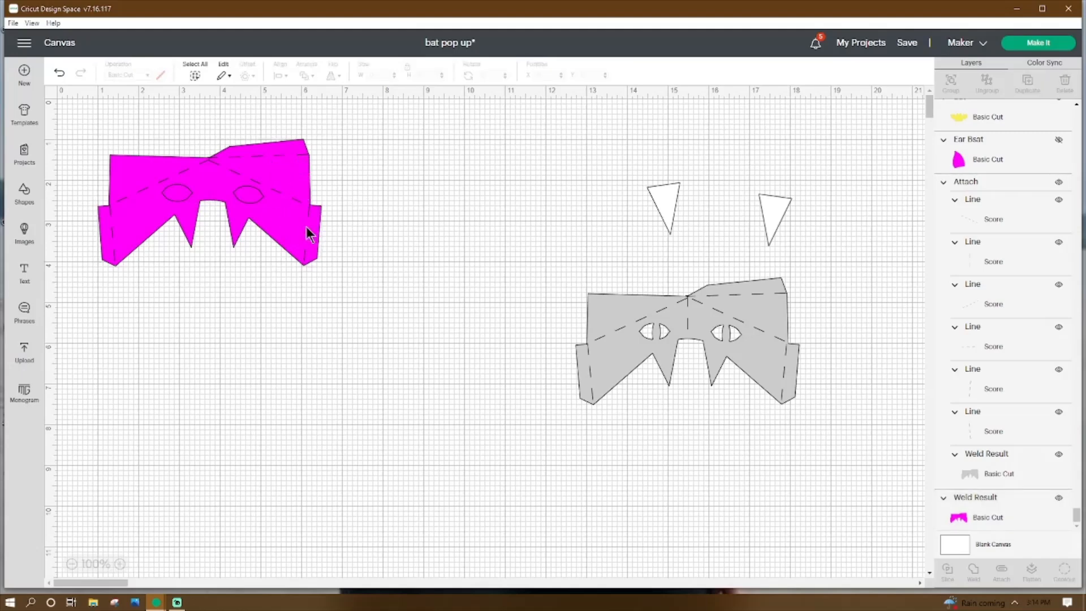
pyautogui.click(302, 235)
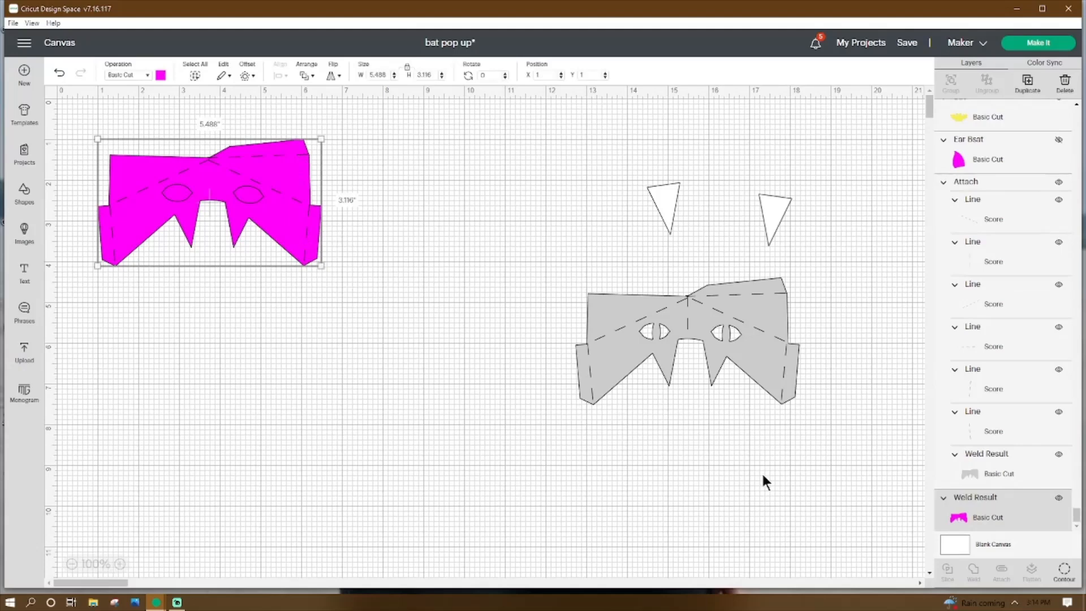
pyautogui.click(143, 266)
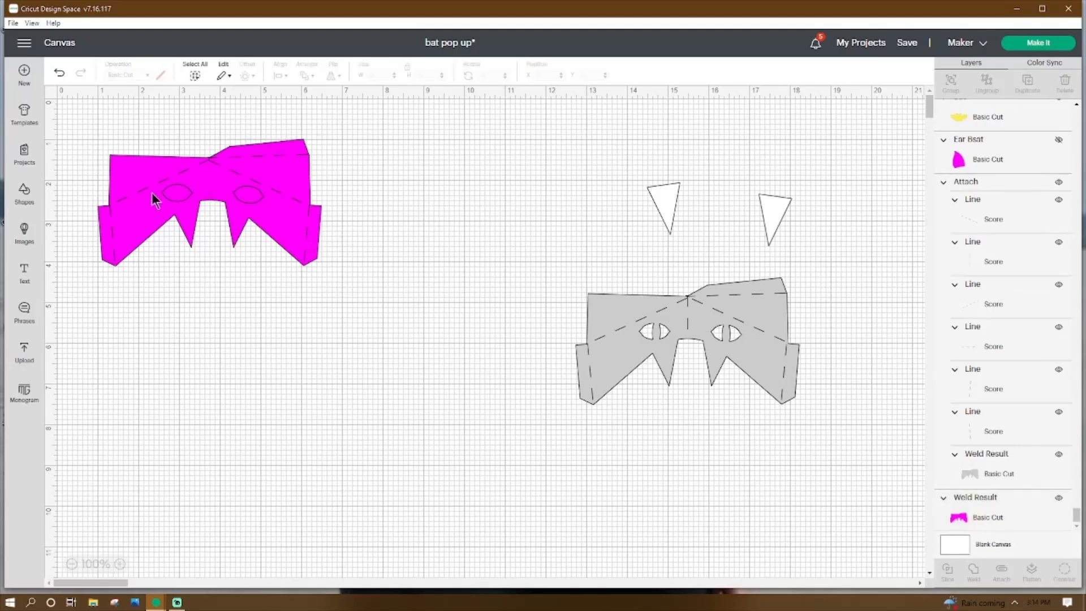
# Step: Weld the two pointed eye outlines on the magenta wing panel into one shape
pyautogui.click(172, 194)
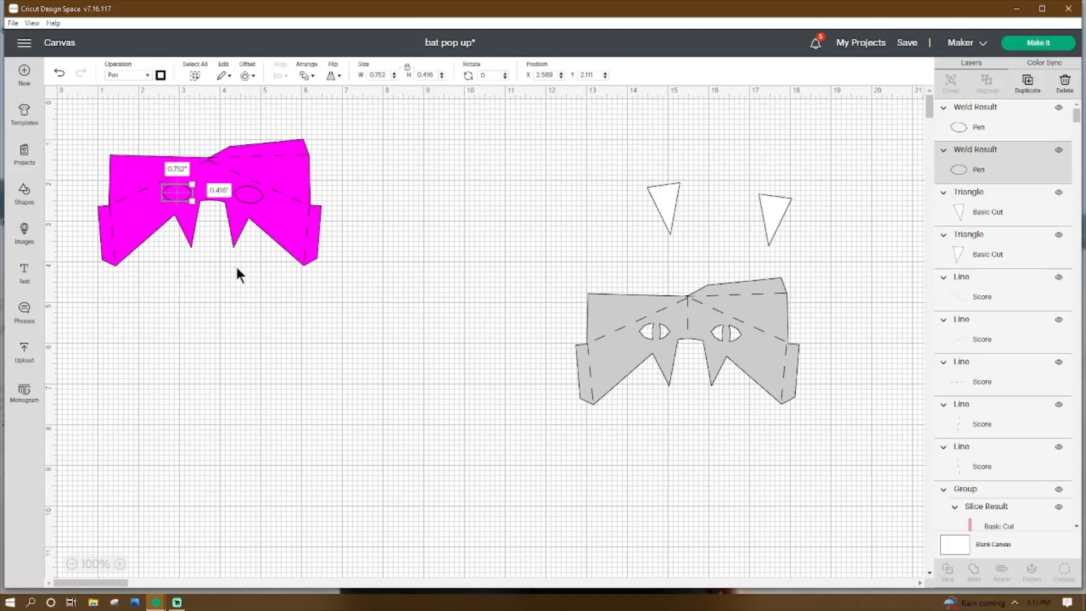
pyautogui.click(251, 192)
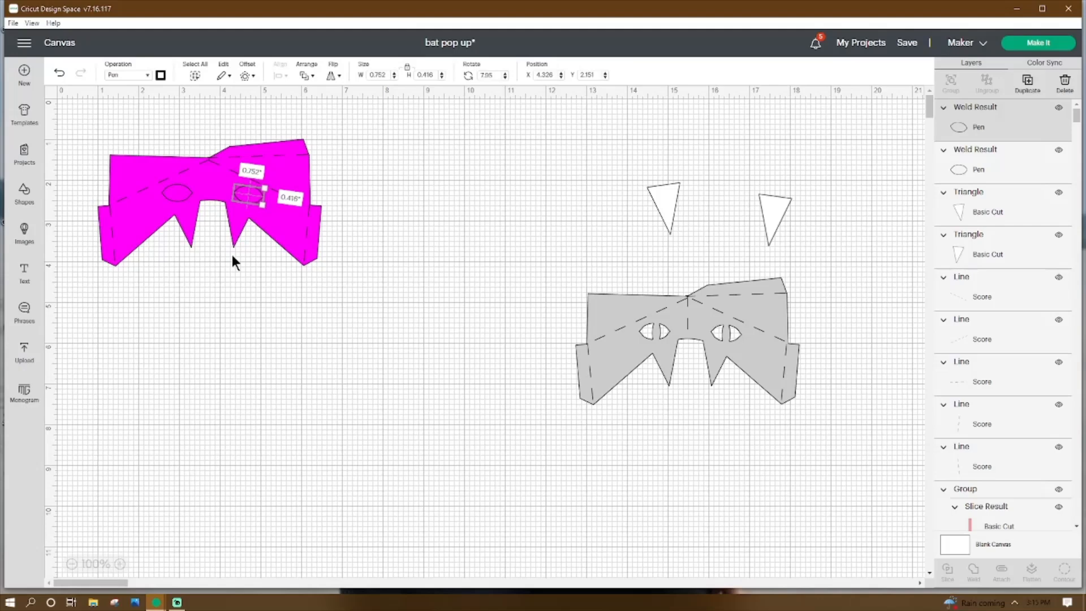
pyautogui.keyDown('shift'); pyautogui.click(182, 196); pyautogui.keyUp('shift')
pyautogui.click(977, 570)
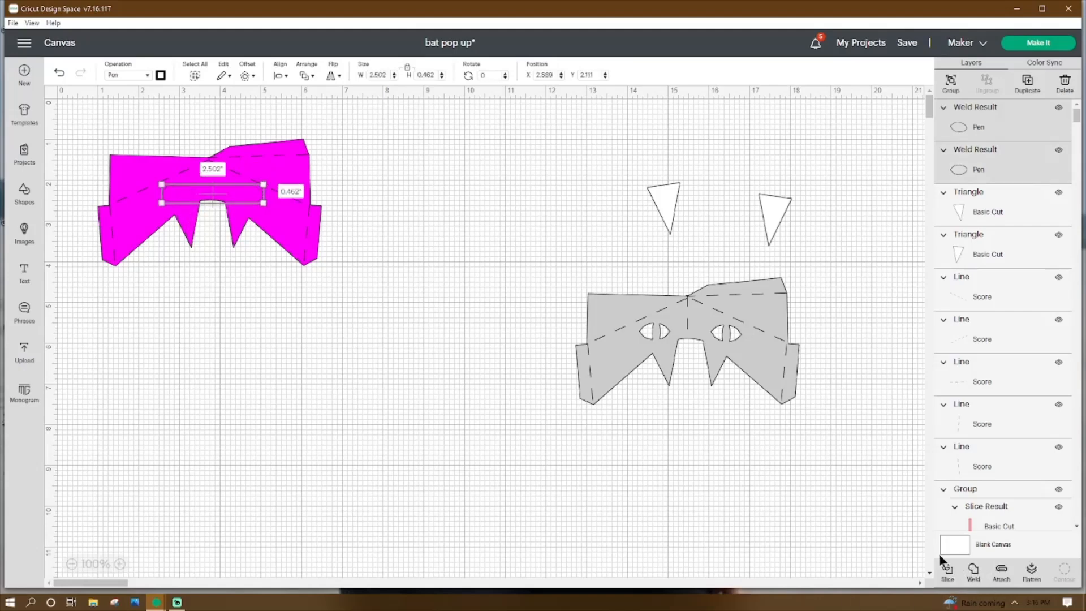
# Step: Slice the welded eyes out of the magenta panel and delete both sets of leftover eye pieces
pyautogui.click(259, 196)
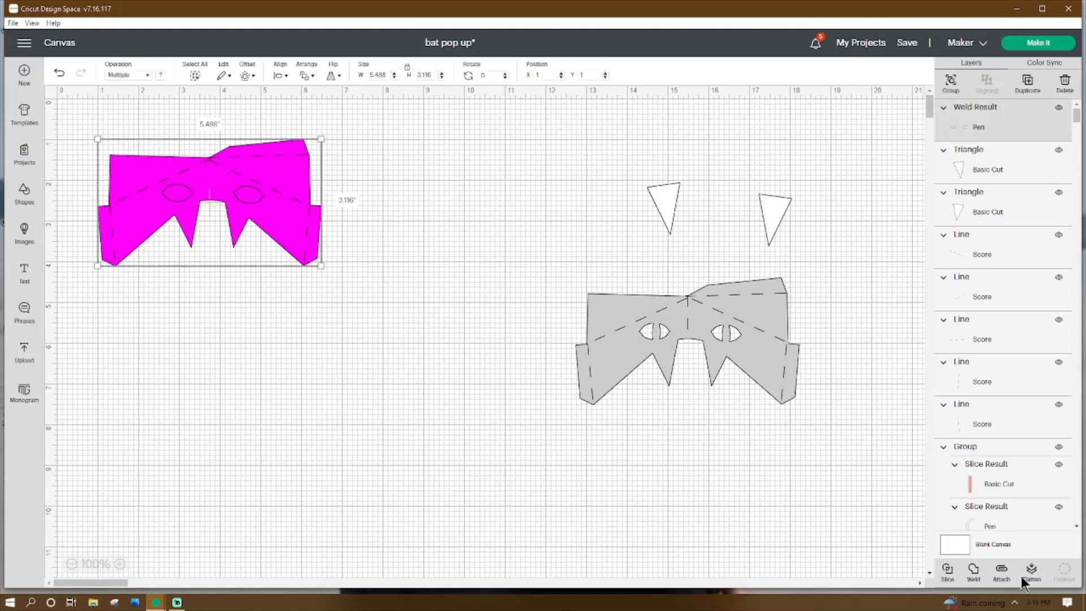
pyautogui.click(947, 570)
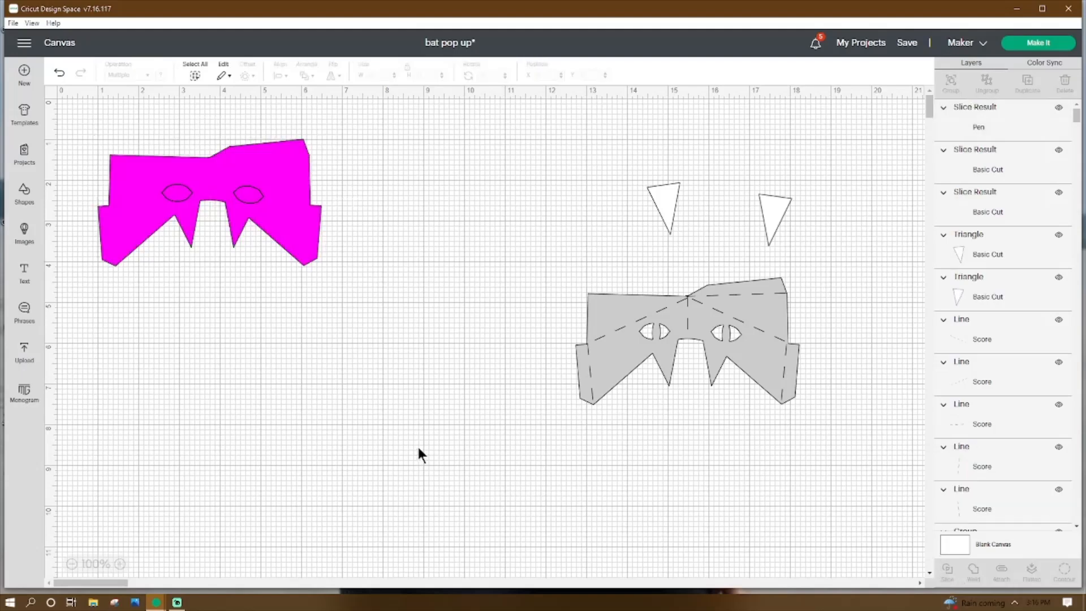
pyautogui.click(250, 197)
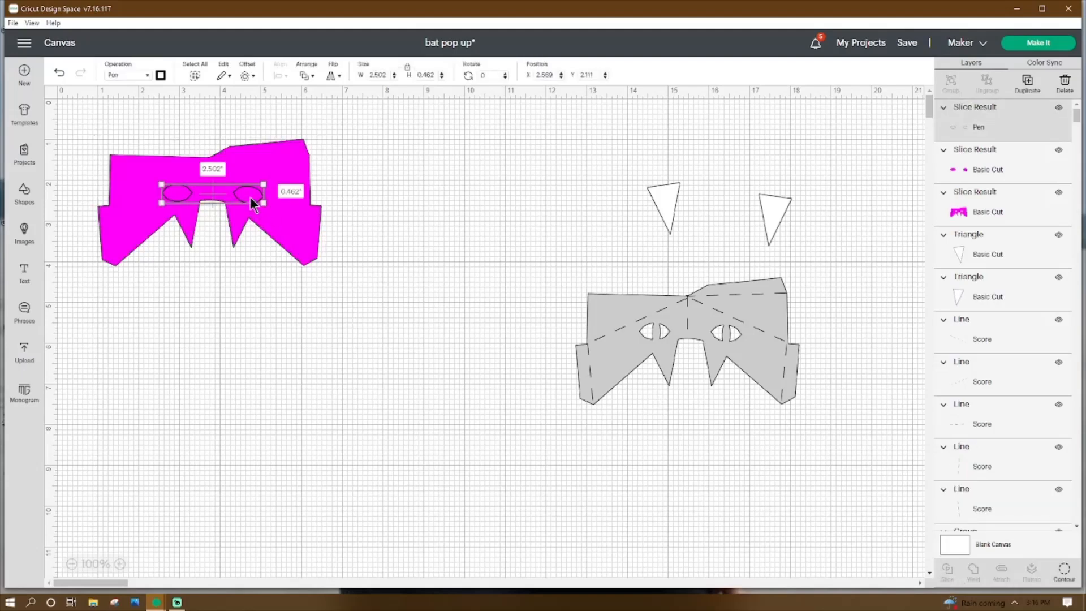
pyautogui.press('Delete')
pyautogui.click(250, 197)
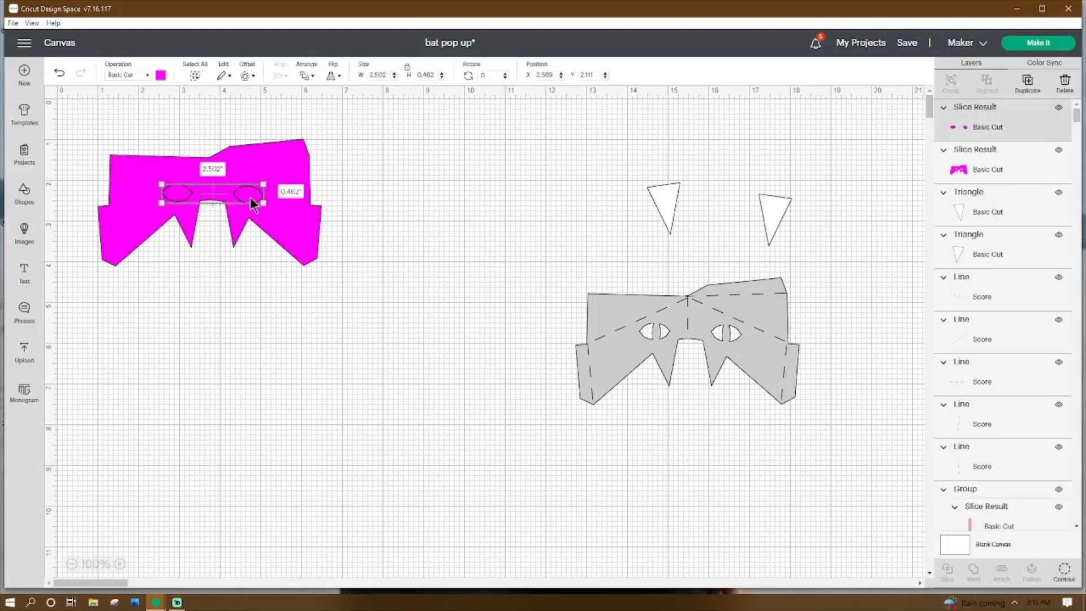
pyautogui.press('Delete')
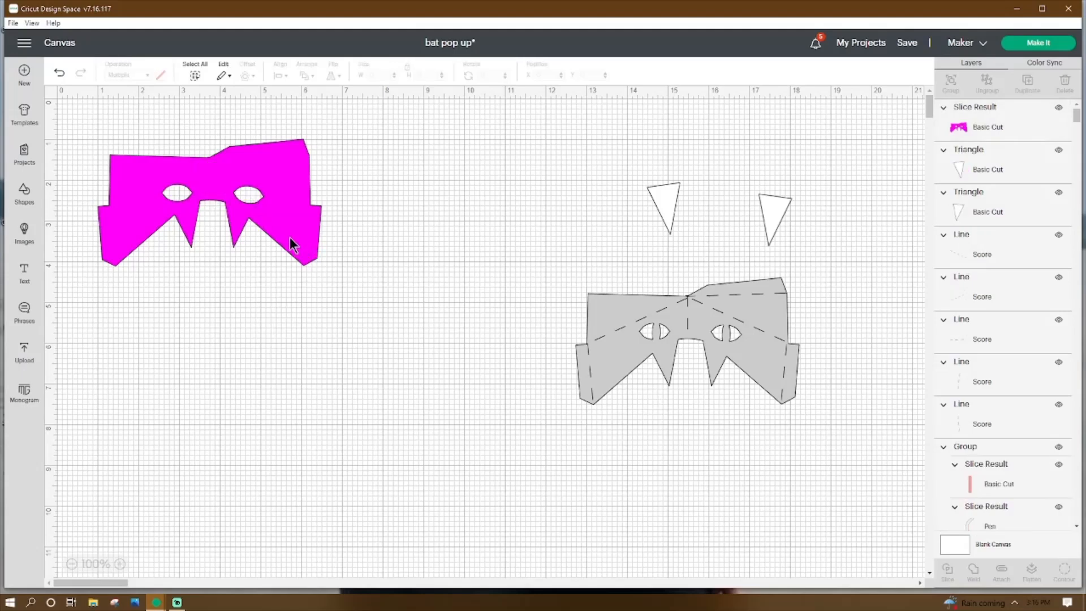
# Step: Send the magenta panel with the eye openings to the back, behind its score lines
pyautogui.click(307, 232)
pyautogui.rightClick(306, 230)
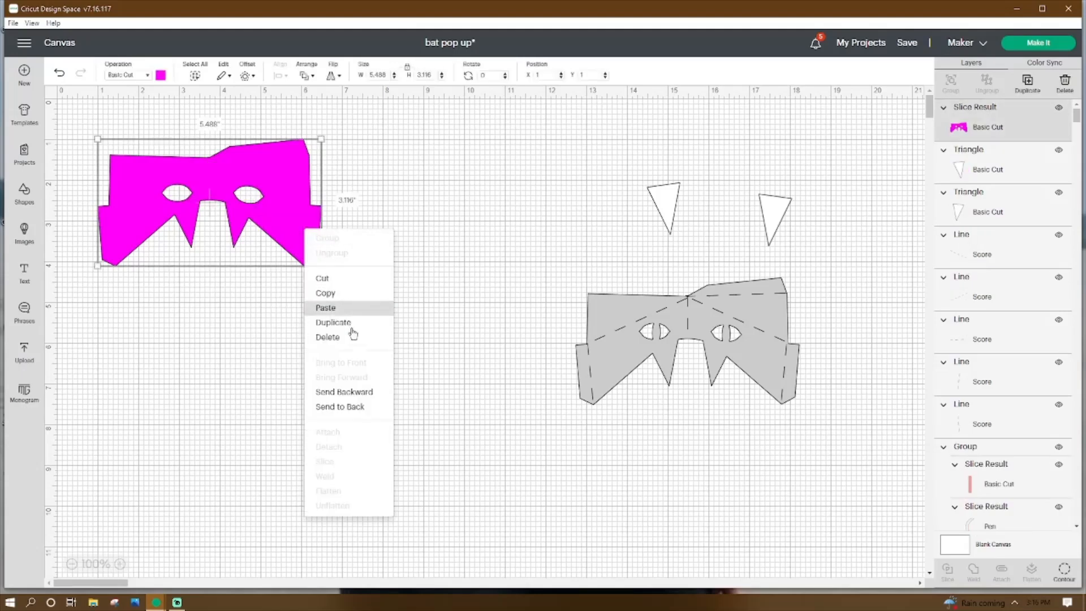
pyautogui.click(353, 408)
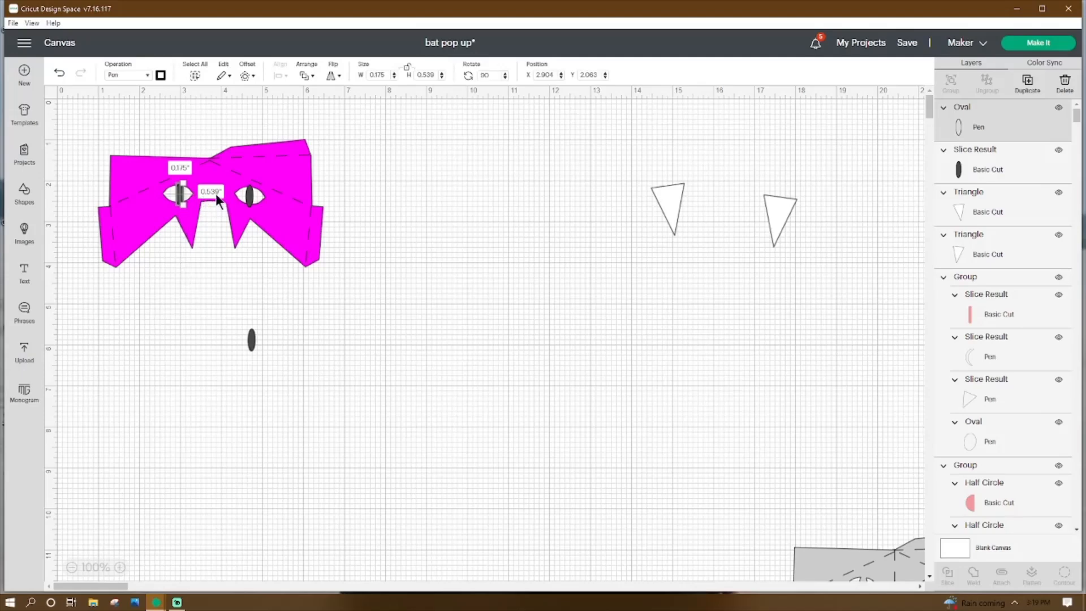
# Step: Weld the dark and orange slit pupils in the two eye openings to the magenta panel
pyautogui.click(248, 195)
pyautogui.click(248, 195)
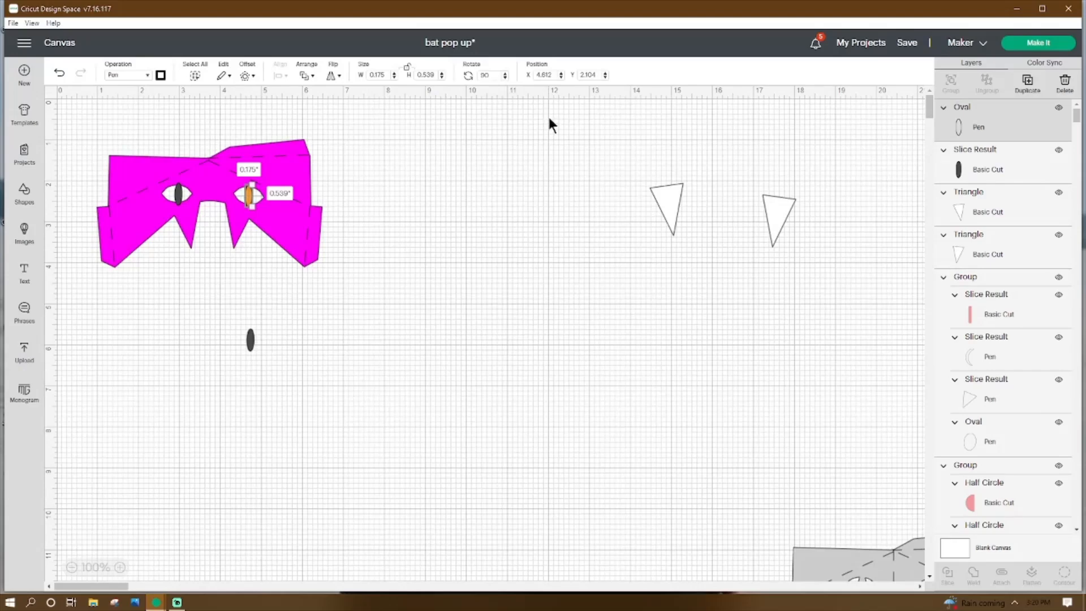
pyautogui.click(340, 163)
pyautogui.click(246, 199)
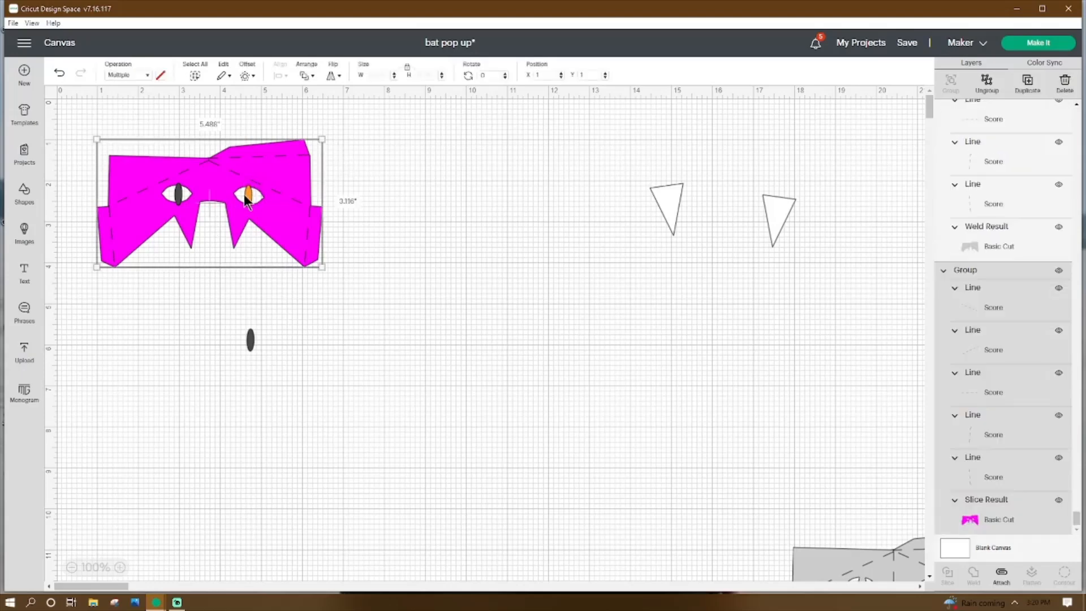
pyautogui.click(179, 192)
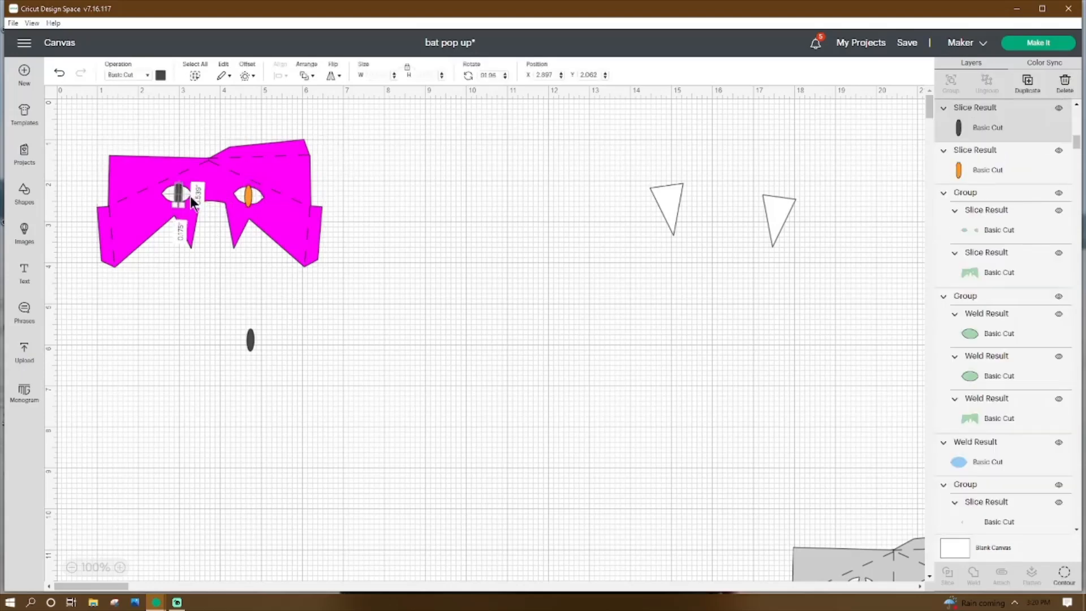
pyautogui.keyDown('shift'); pyautogui.click(247, 198); pyautogui.keyUp('shift')
pyautogui.keyDown('shift'); pyautogui.click(283, 233); pyautogui.keyUp('shift')
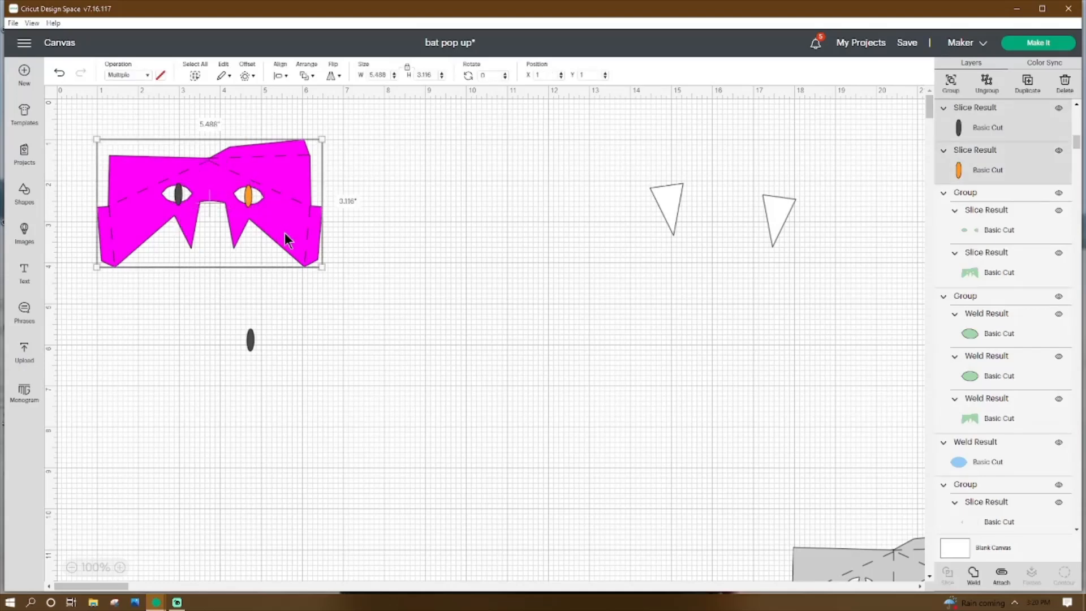
pyautogui.click(973, 574)
pyautogui.click(146, 354)
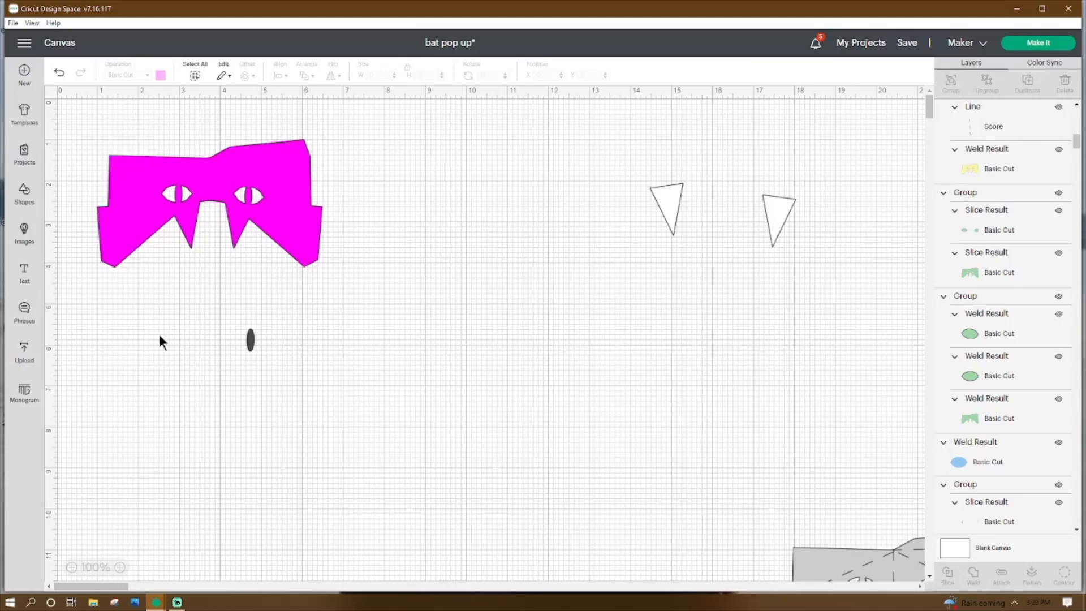
# Step: Send the welded magenta panel with slit pupils to the back, behind the score lines
pyautogui.click(283, 216)
pyautogui.rightClick(283, 217)
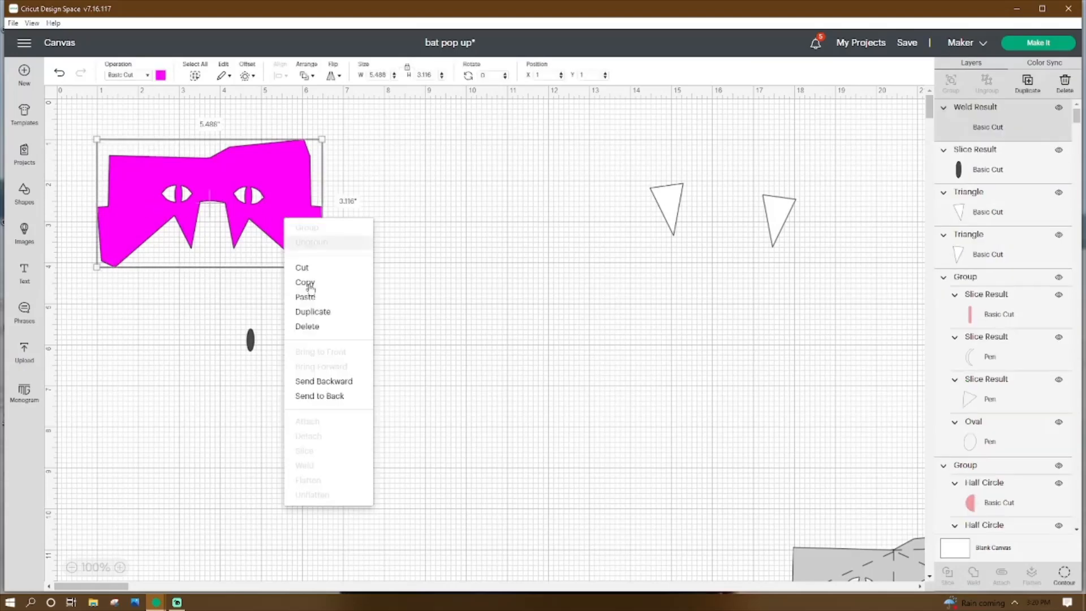
pyautogui.click(325, 380)
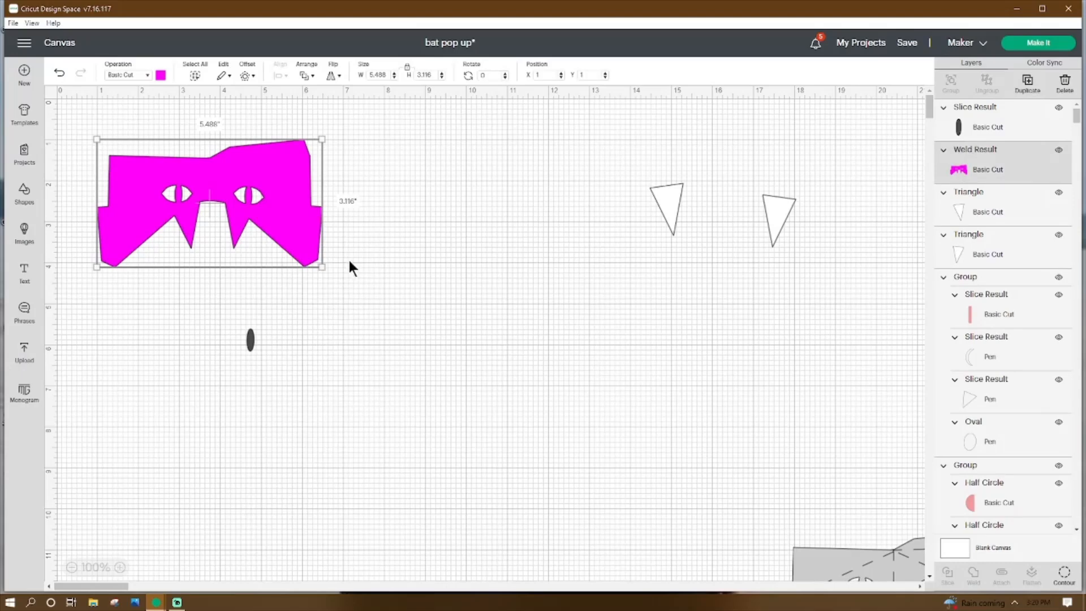
pyautogui.rightClick(293, 245)
pyautogui.click(328, 396)
# Step: Attach the score lines to the magenta slit-eyed panel and move the piece over toward the two white fangs
pyautogui.click(373, 120)
pyautogui.moveTo(357, 119); pyautogui.dragTo(90, 278)
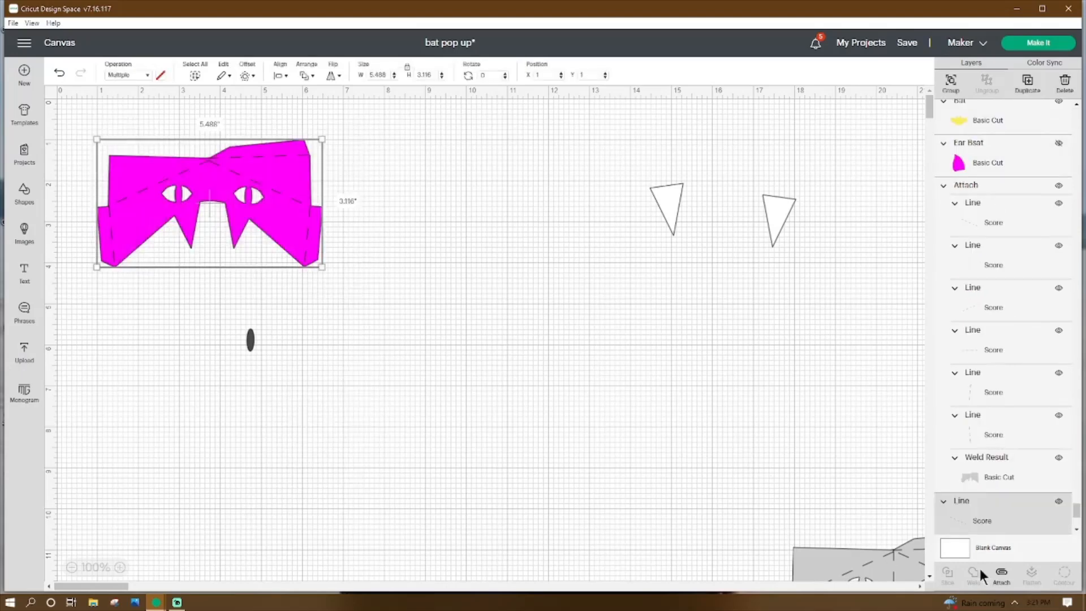
pyautogui.click(997, 578)
pyautogui.moveTo(262, 225); pyautogui.dragTo(792, 160)
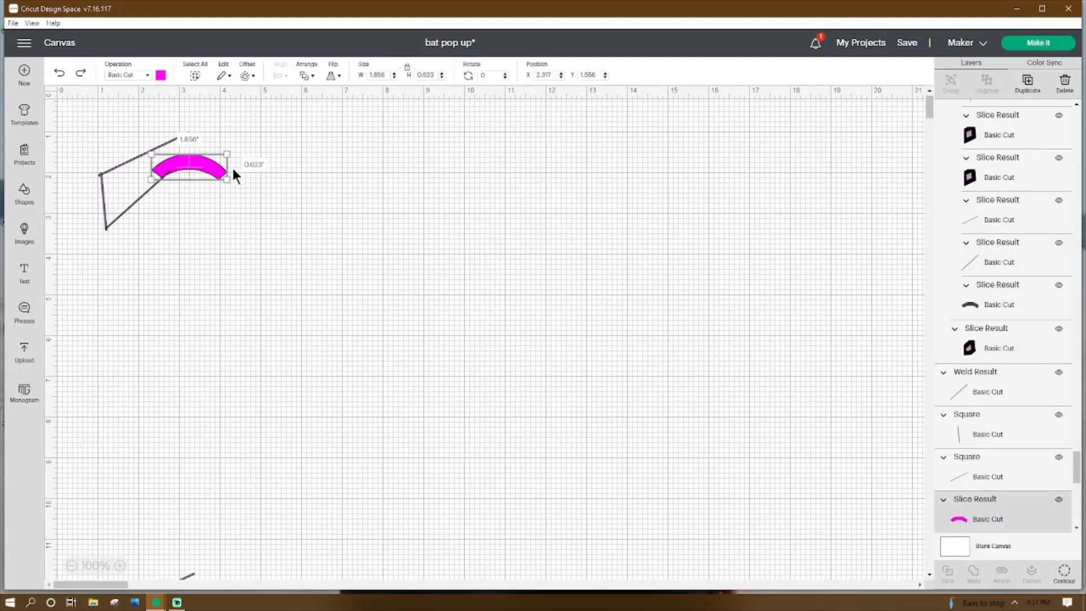
pyautogui.click(234, 228)
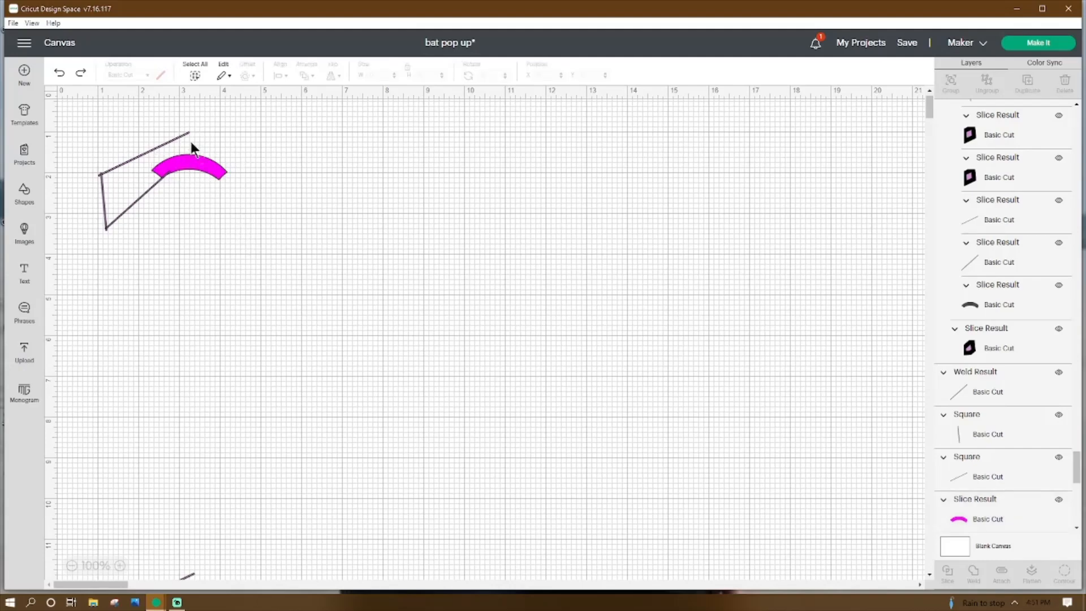
pyautogui.click(164, 144)
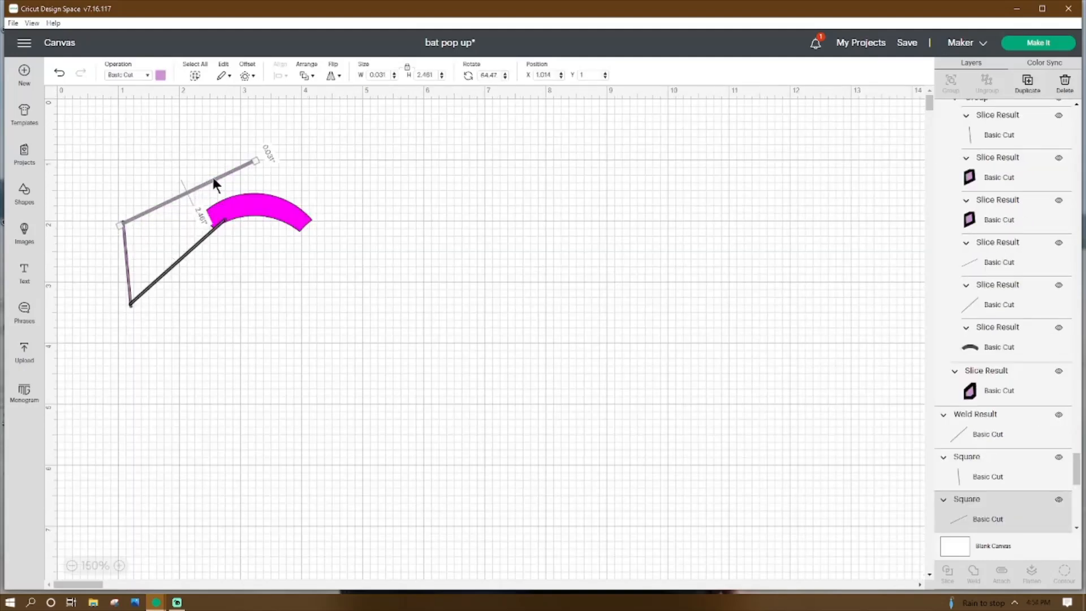
pyautogui.click(179, 259)
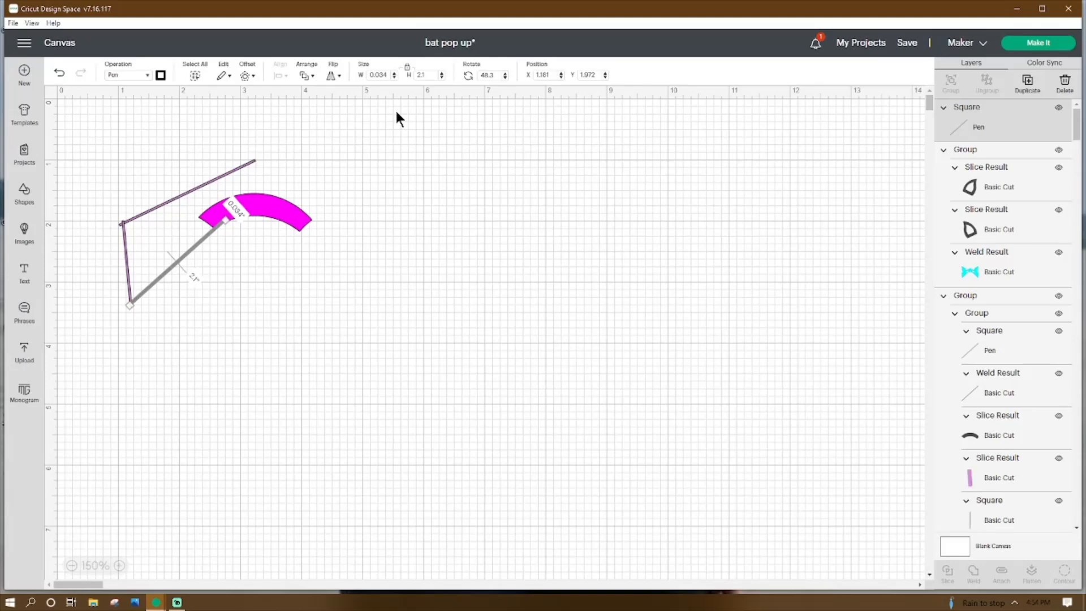
pyautogui.click(397, 154)
# Step: Slice the wing outline's left side strip with its upper slanted strip at their overlapping corner
pyautogui.click(128, 246)
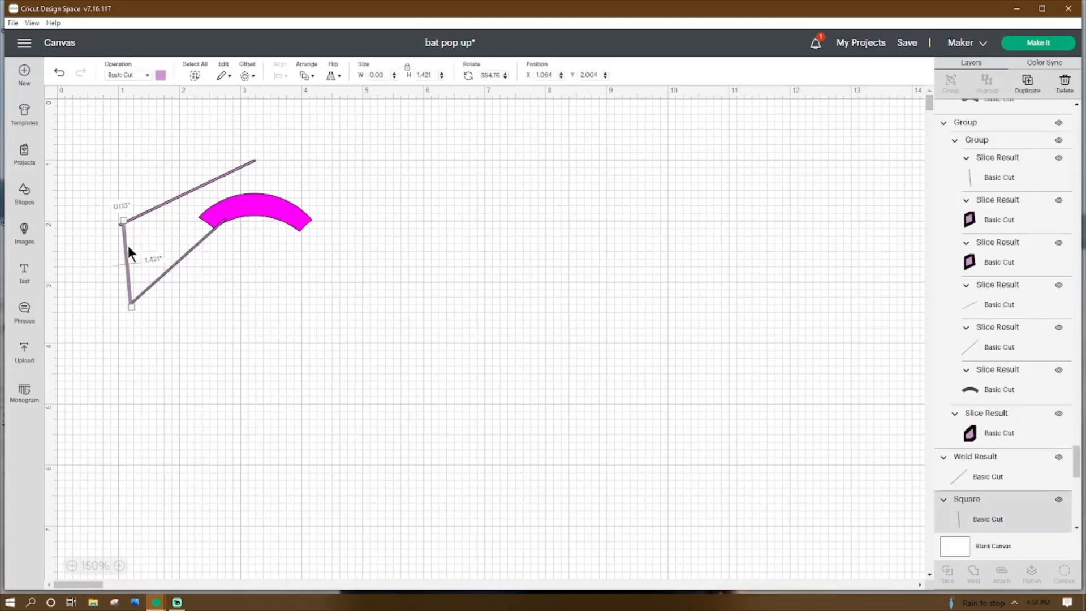
pyautogui.keyDown('shift'); pyautogui.click(162, 202); pyautogui.keyUp('shift')
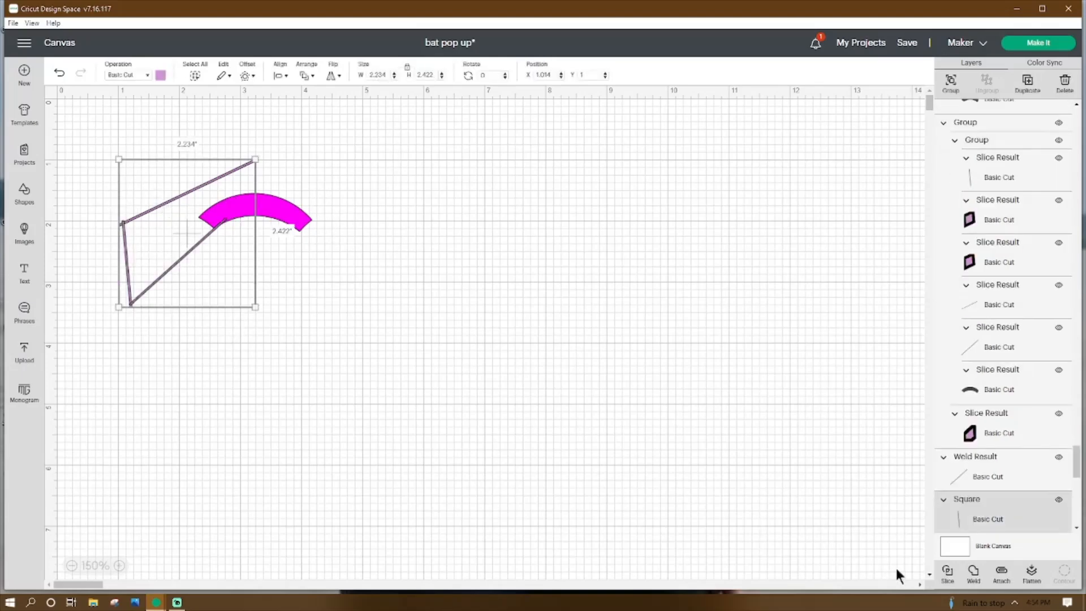
pyautogui.click(948, 572)
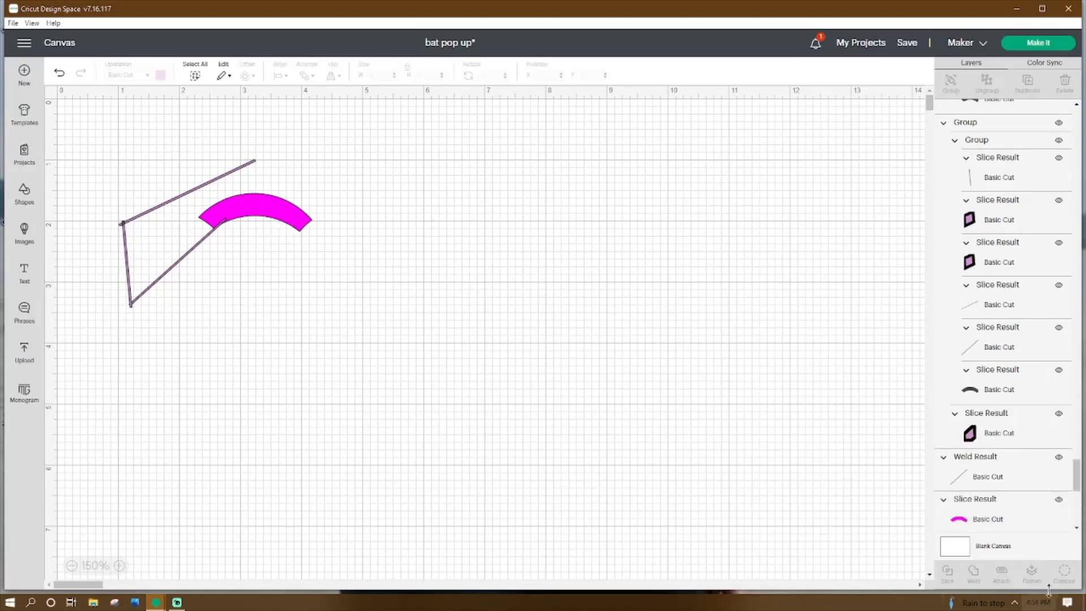
# Step: Hide the tiny leftover contour at the lower end of the sliced upper slanted strip
pyautogui.click(249, 163)
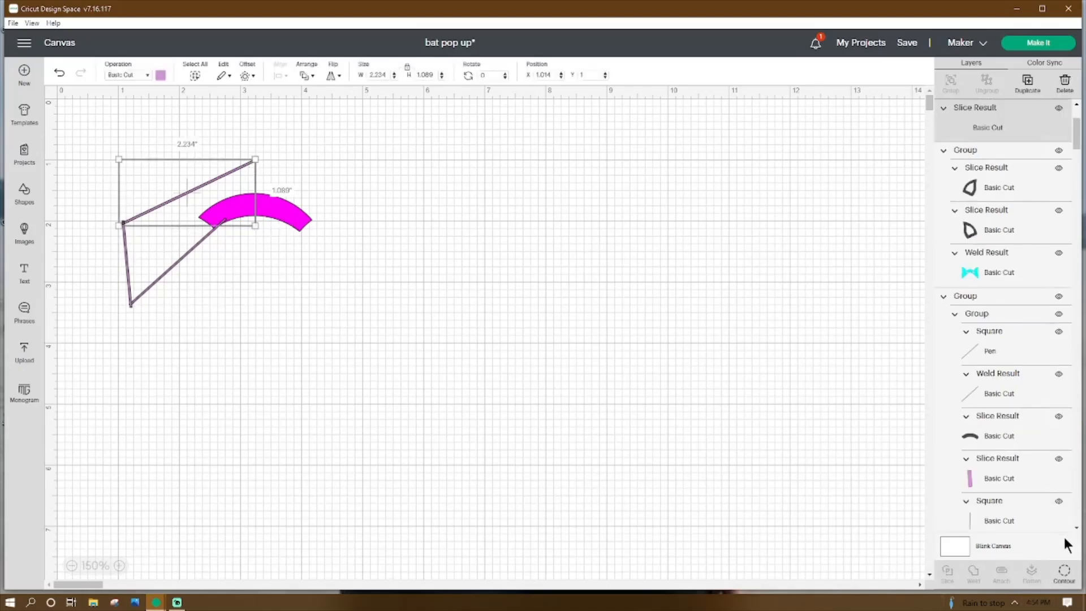
pyautogui.click(1064, 571)
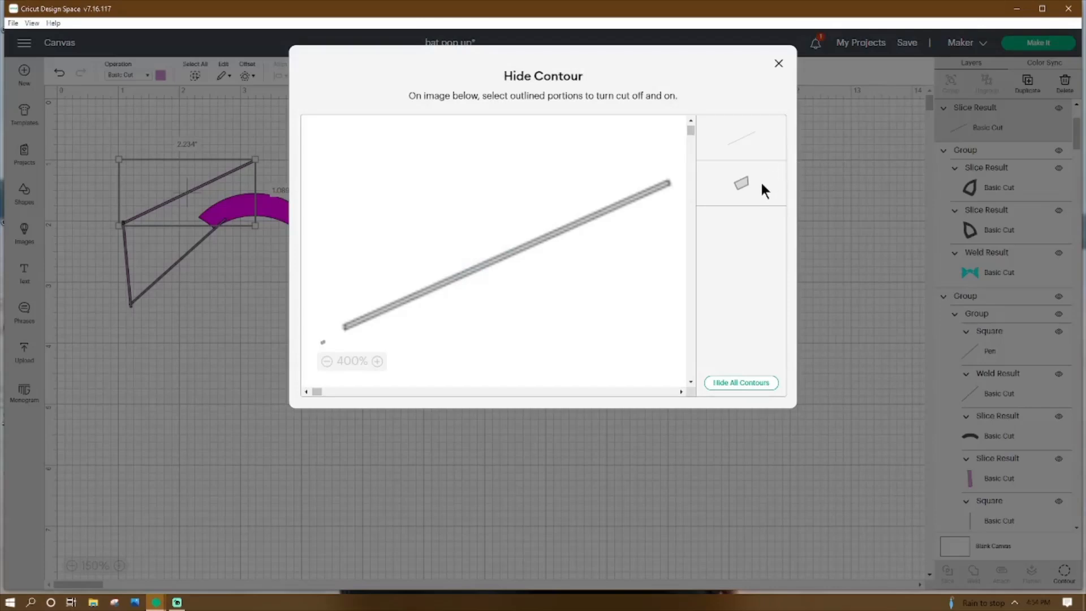
pyautogui.click(761, 184)
pyautogui.click(779, 64)
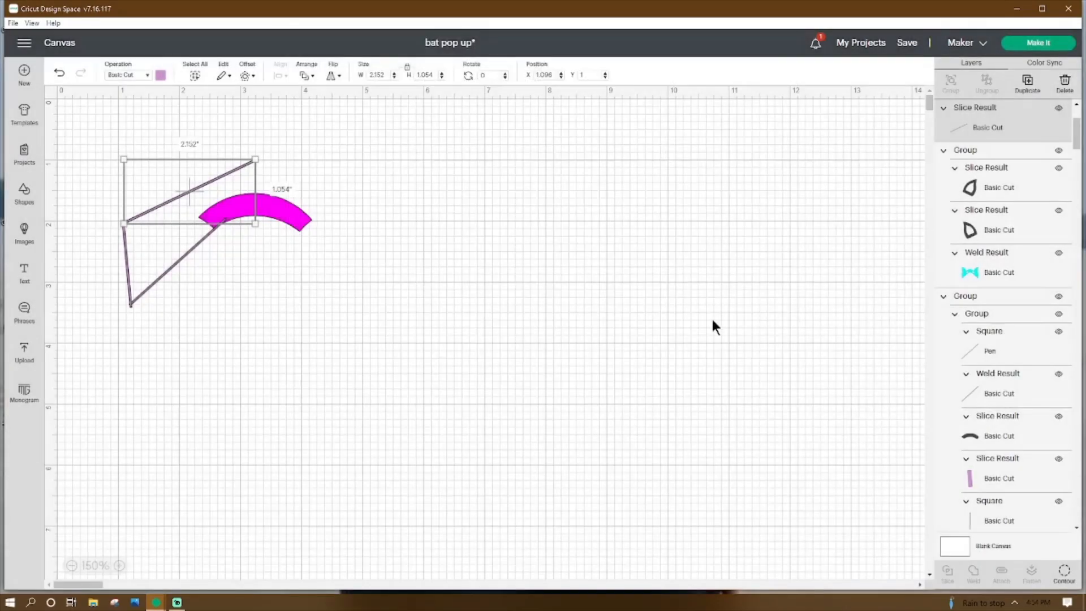
# Step: Hide the tiny leftover contour at the upper end of the sliced left side strip
pyautogui.click(128, 267)
pyautogui.click(1064, 572)
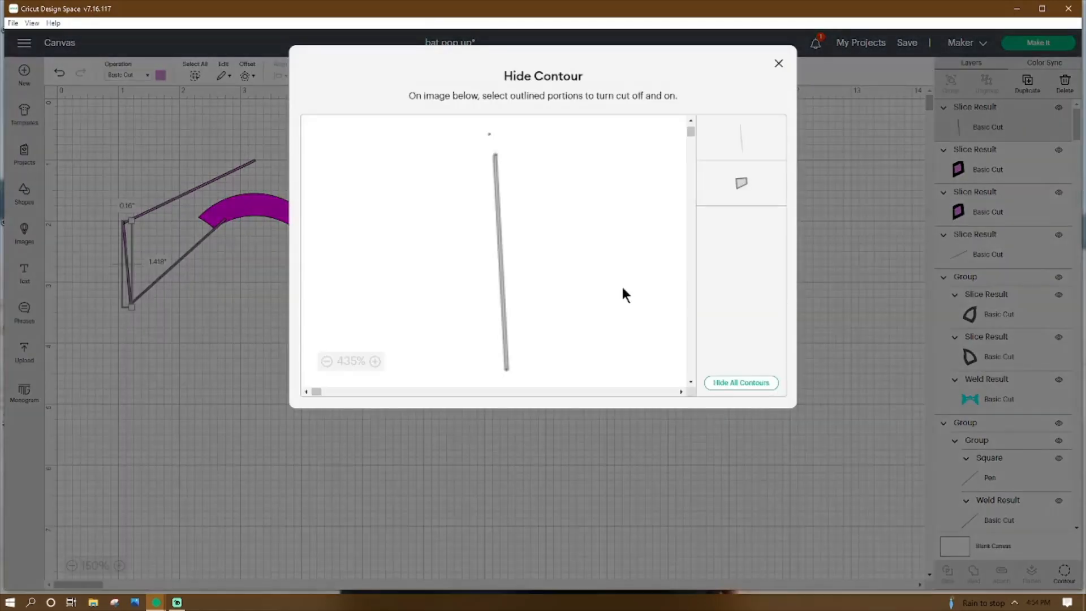
pyautogui.click(748, 180)
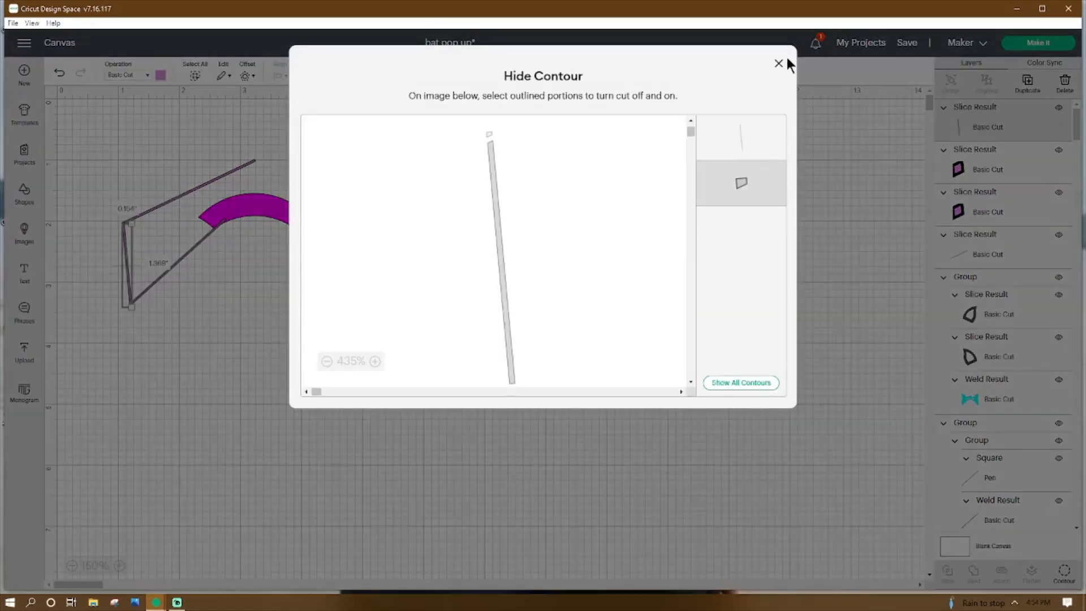
pyautogui.click(779, 63)
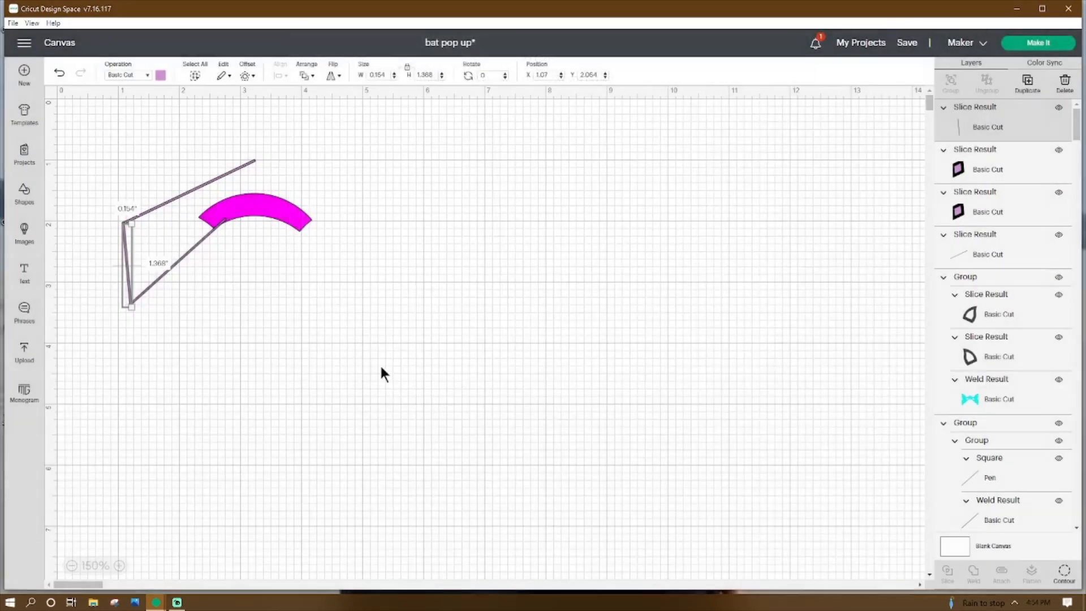
pyautogui.click(183, 294)
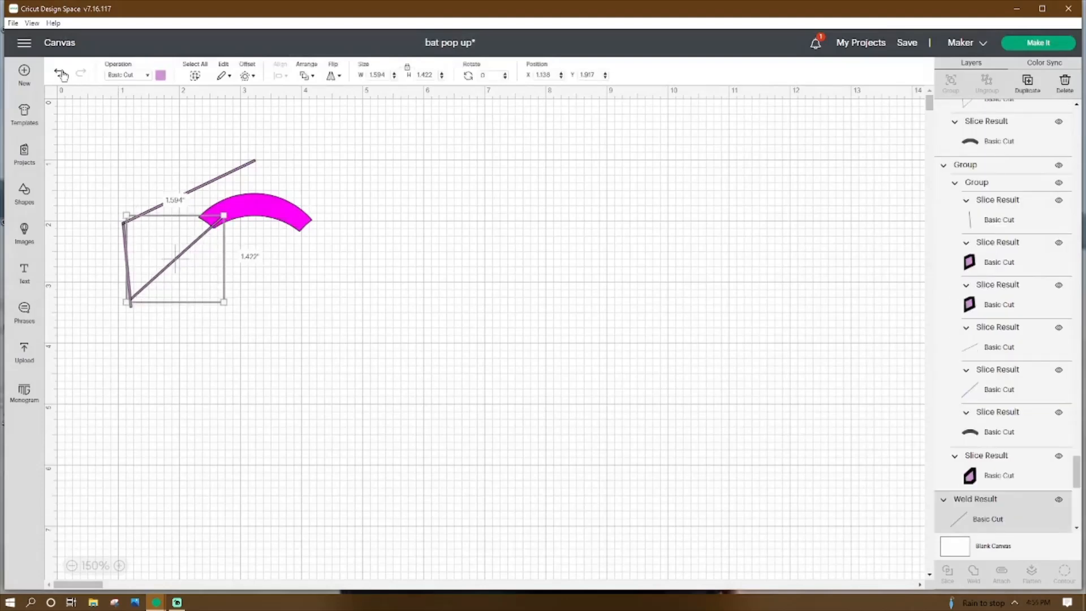
pyautogui.click(213, 306)
pyautogui.hotkey('ctrl', 'z')
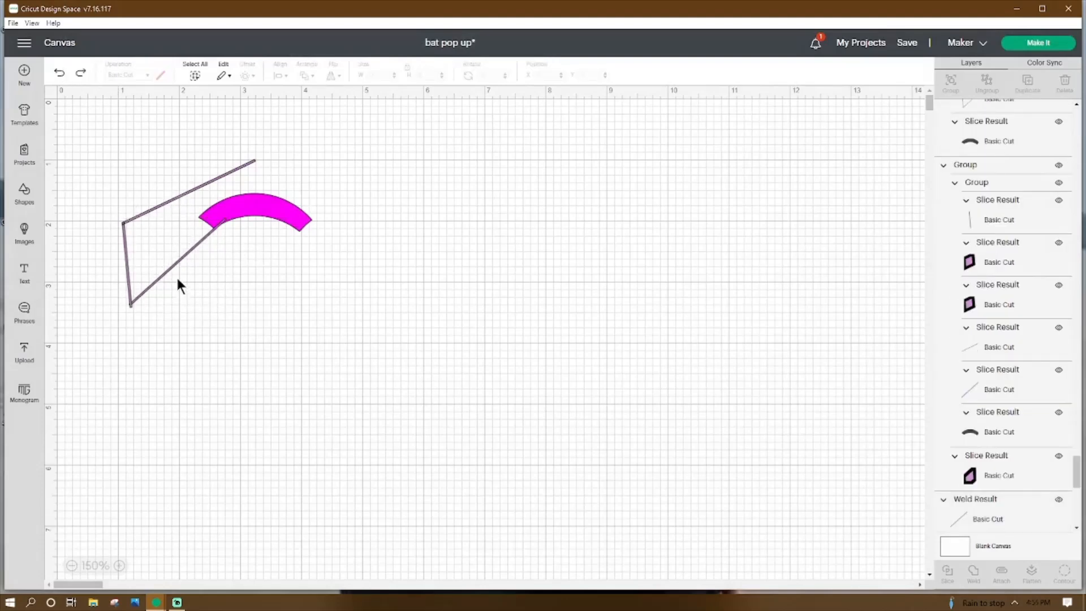
# Step: Slice the wing outline's left side strip with its lower diagonal strip at their overlapping corner
pyautogui.click(178, 262)
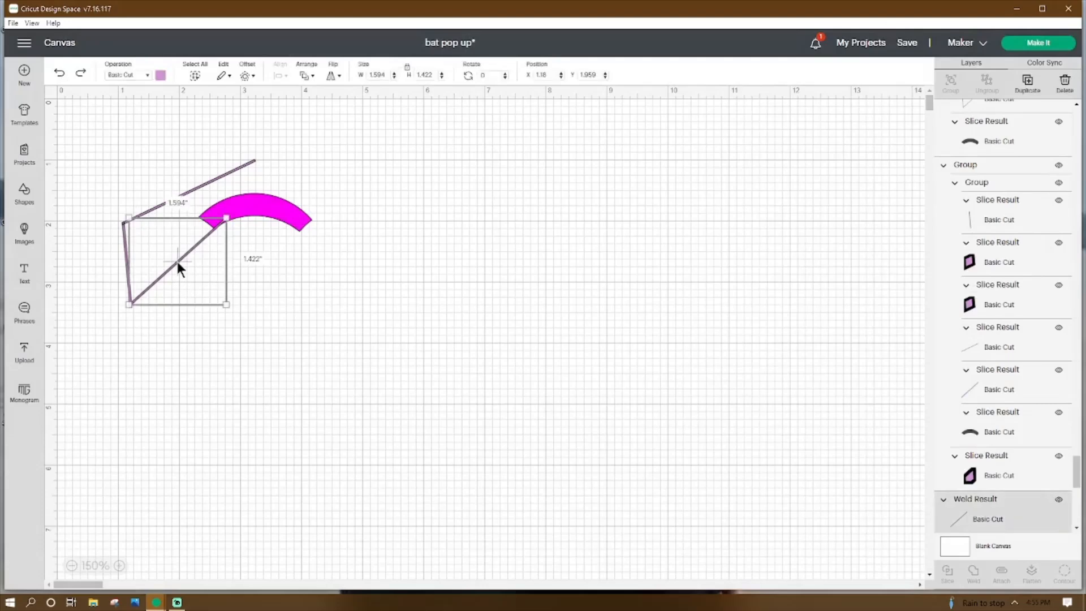
pyautogui.click(124, 246)
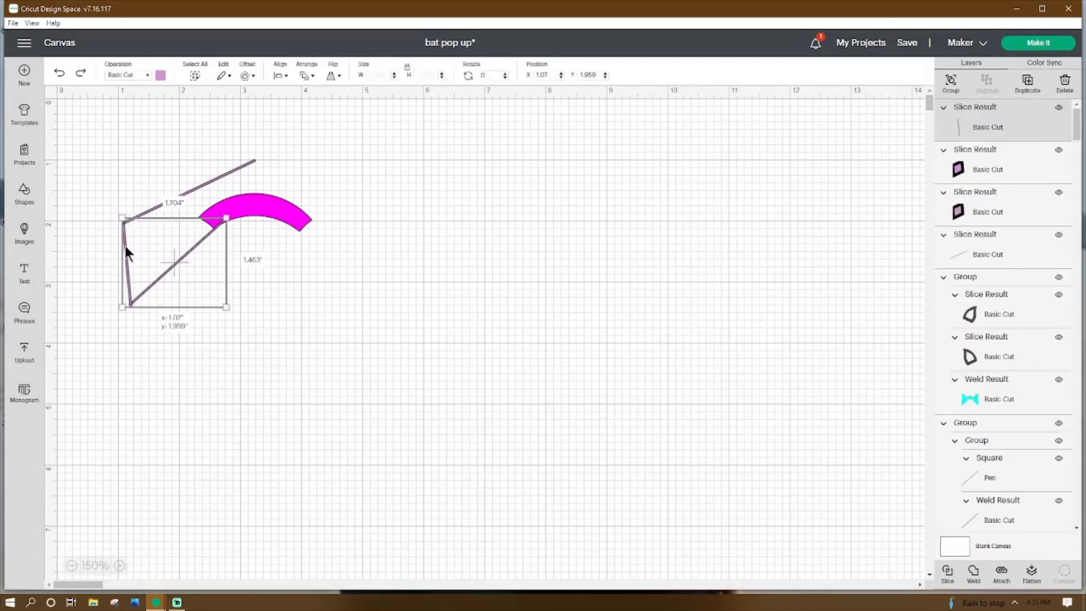
pyautogui.click(947, 572)
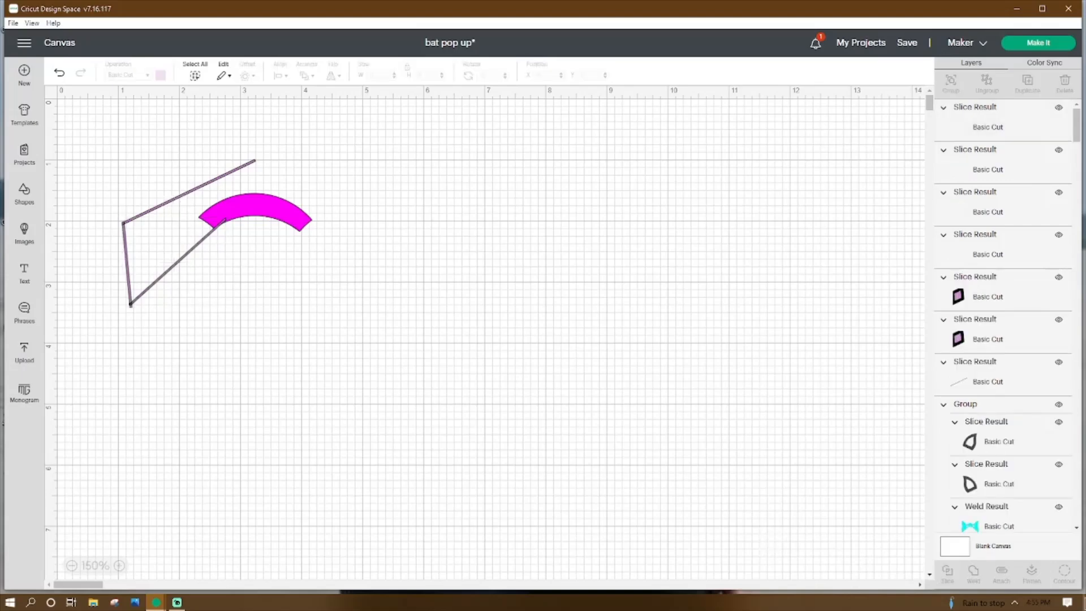
# Step: Hide the tiny leftover contour at the lower end of the sliced diagonal strip
pyautogui.click(201, 249)
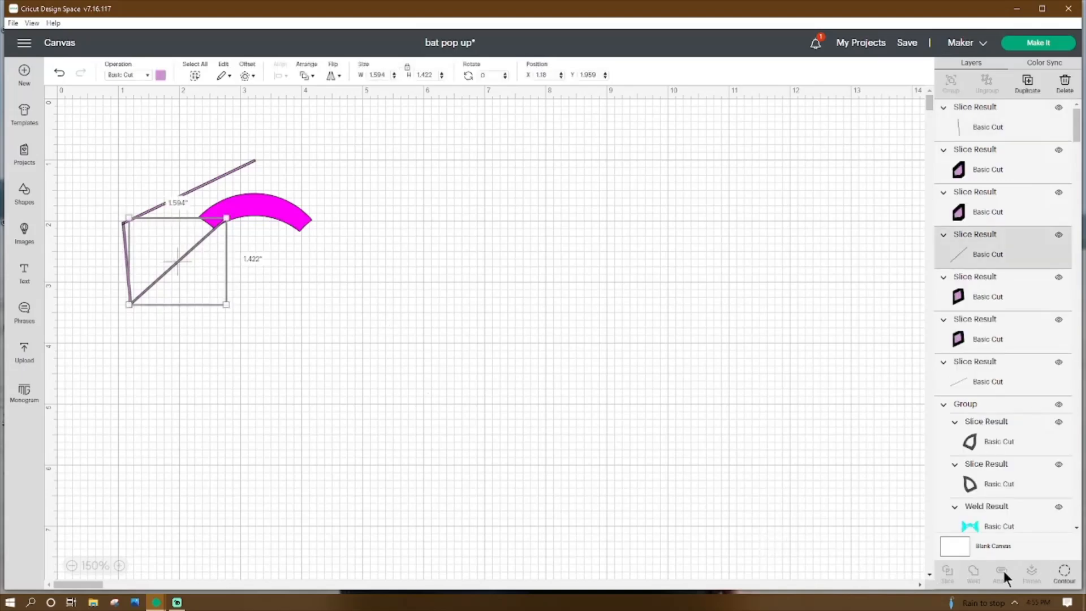
pyautogui.click(1065, 572)
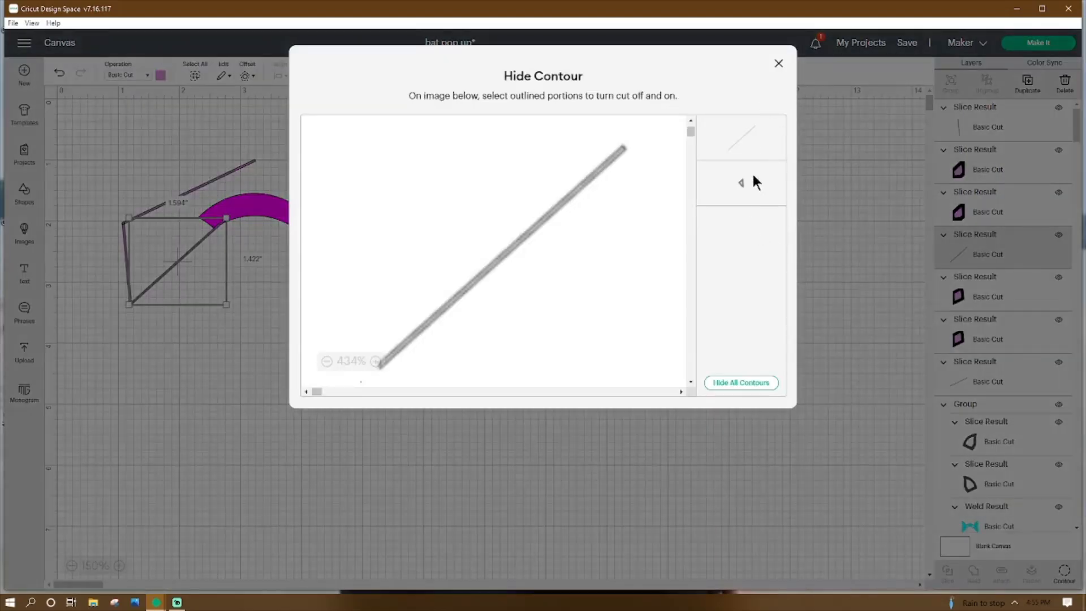
pyautogui.click(735, 187)
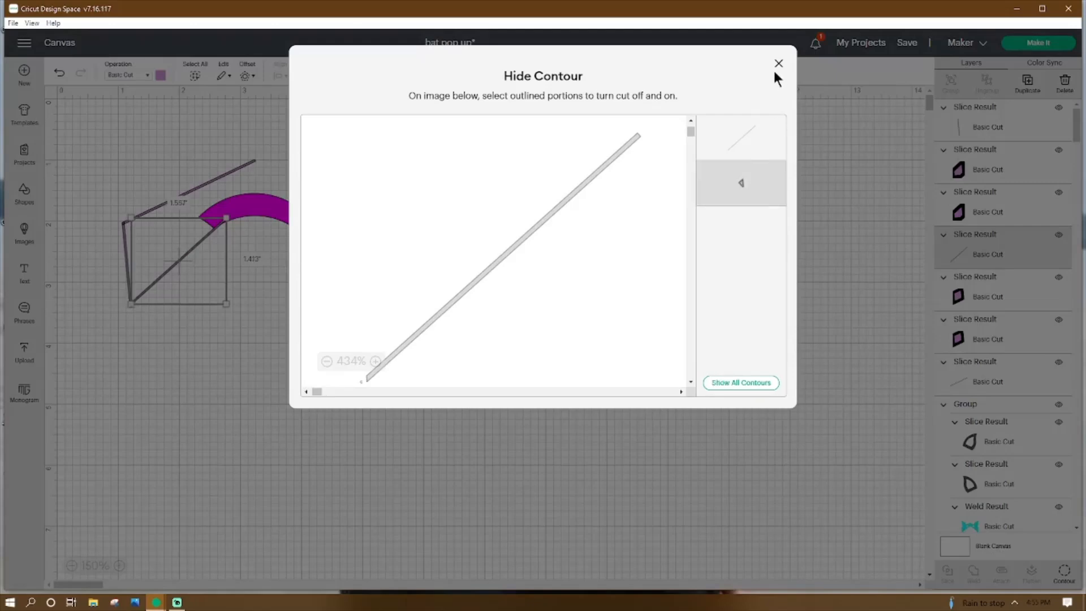
pyautogui.click(778, 64)
pyautogui.click(176, 361)
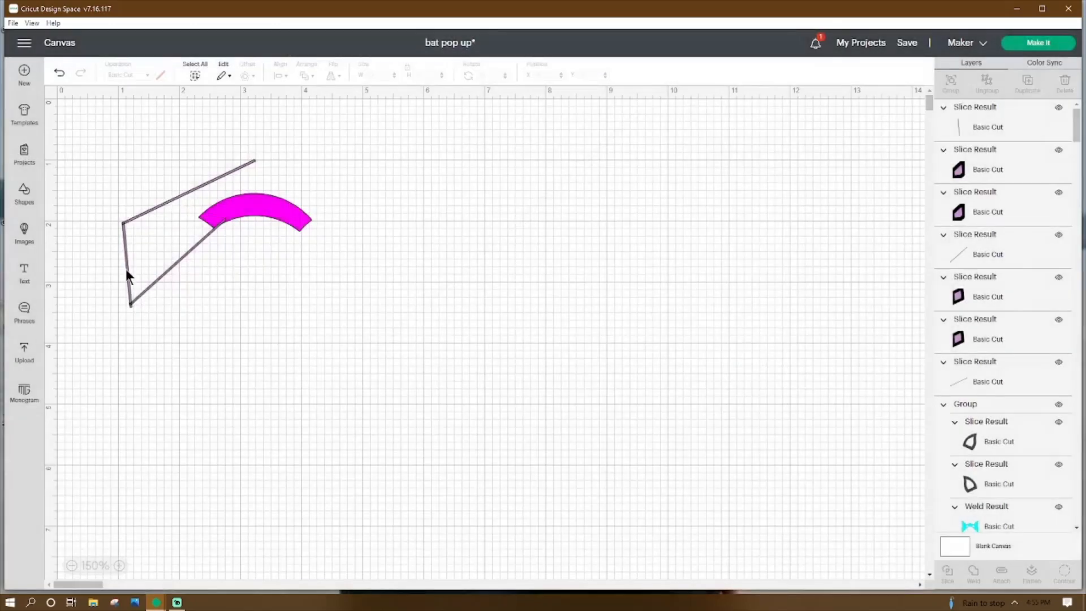
# Step: Hide the small leftover contour at the lower end of the sliced left side strip
pyautogui.click(127, 270)
pyautogui.click(1065, 572)
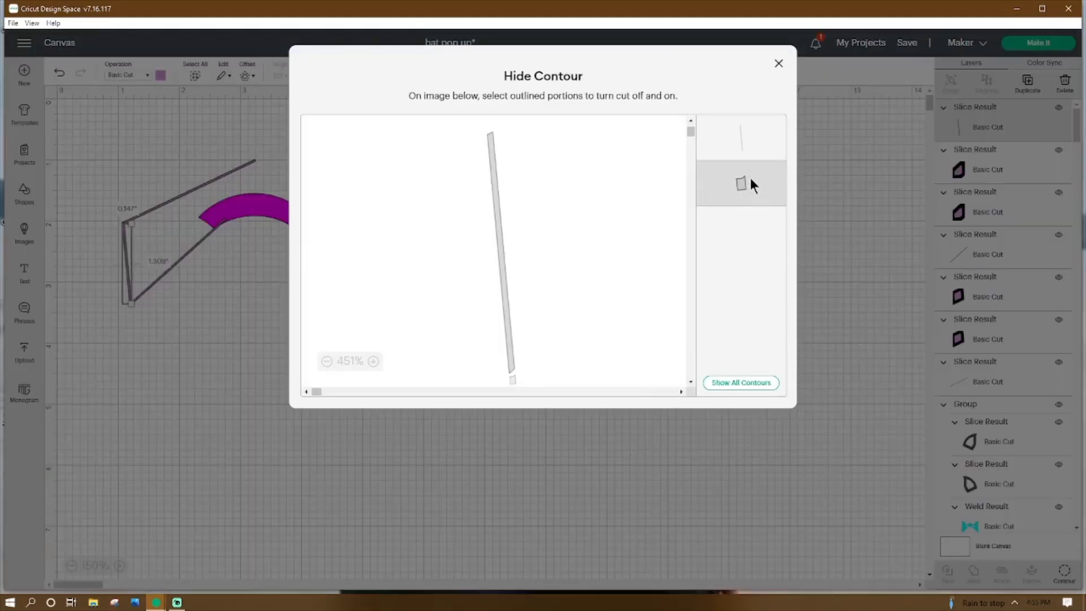
pyautogui.click(778, 64)
pyautogui.click(449, 343)
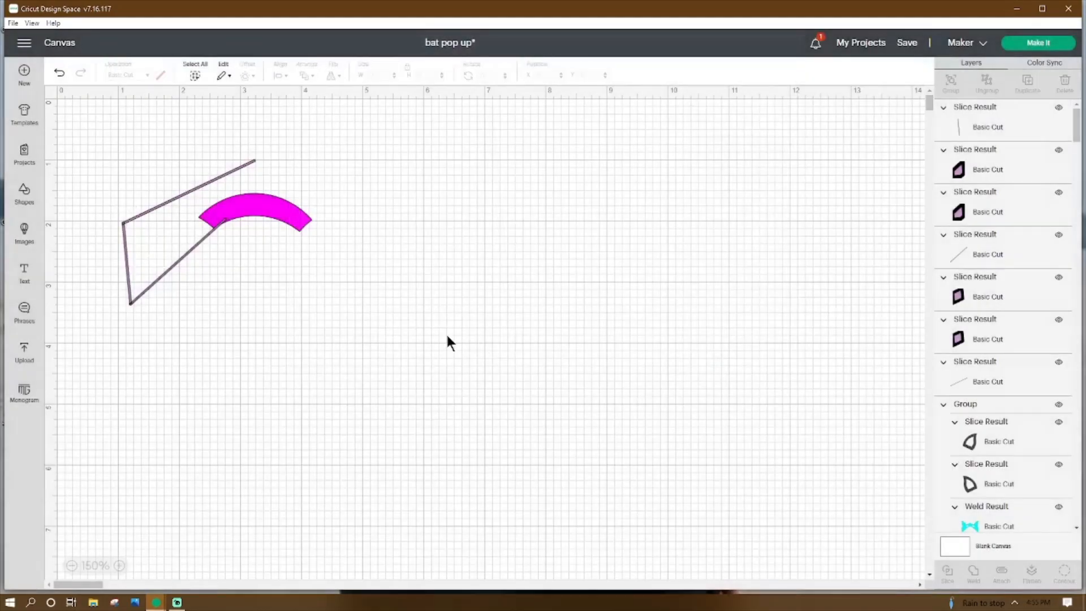
# Step: Weld the trimmed strips into one wing outline and place a horizontally flipped duplicate against it, meeting at the peak
pyautogui.moveTo(98, 127); pyautogui.dragTo(147, 344)
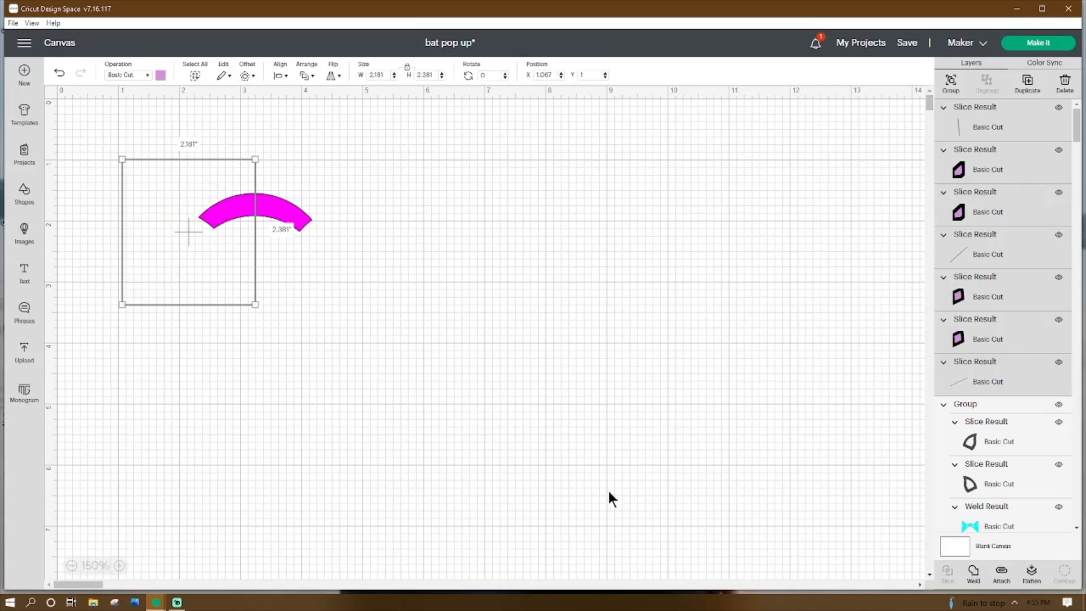
pyautogui.click(124, 246)
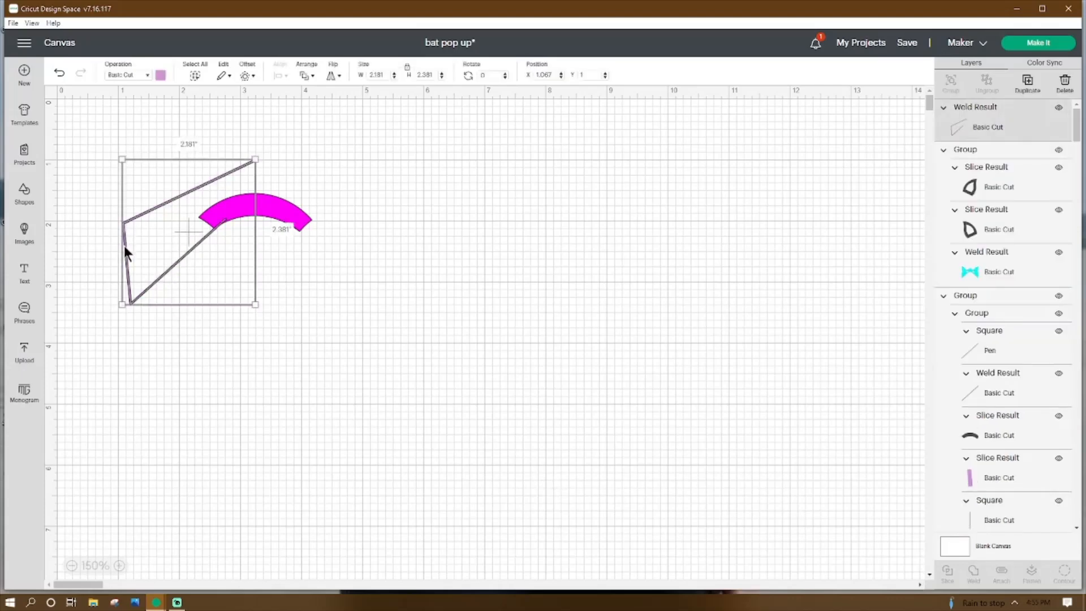
pyautogui.rightClick(124, 246)
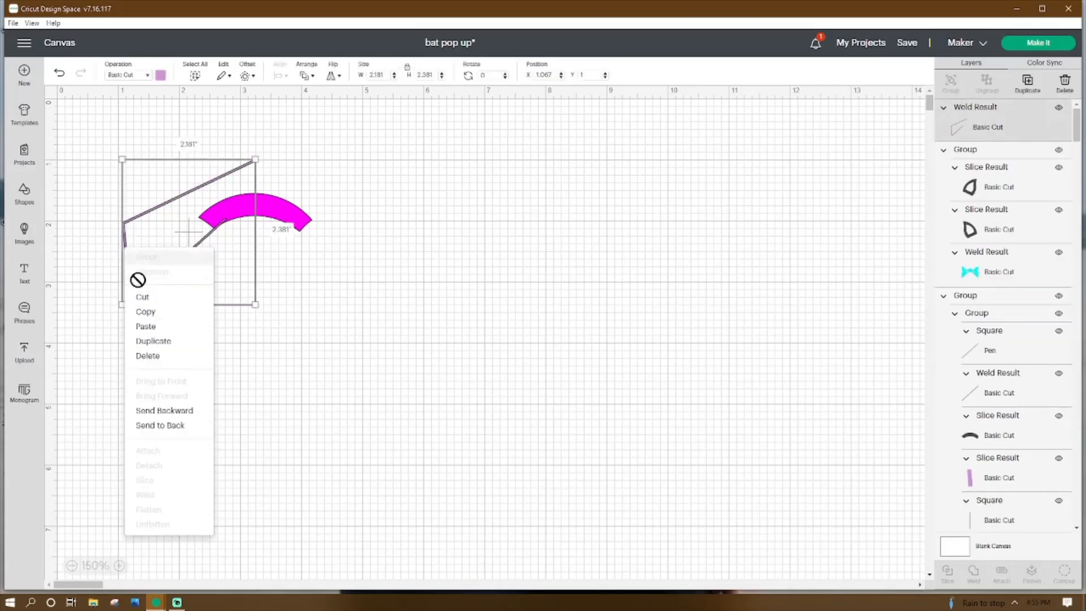
pyautogui.click(153, 341)
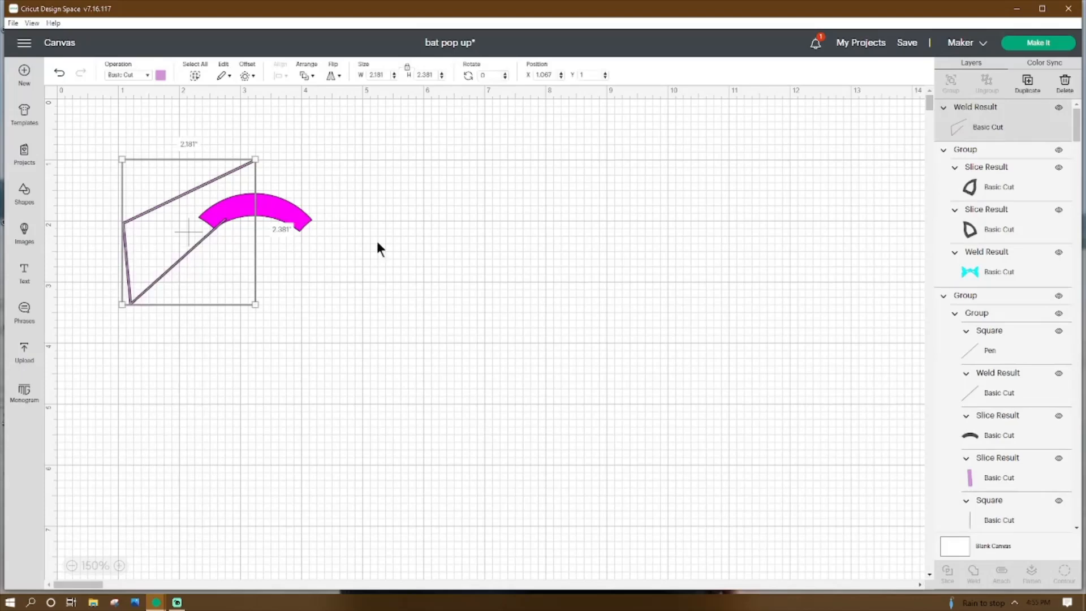
pyautogui.click(333, 76)
pyautogui.click(357, 90)
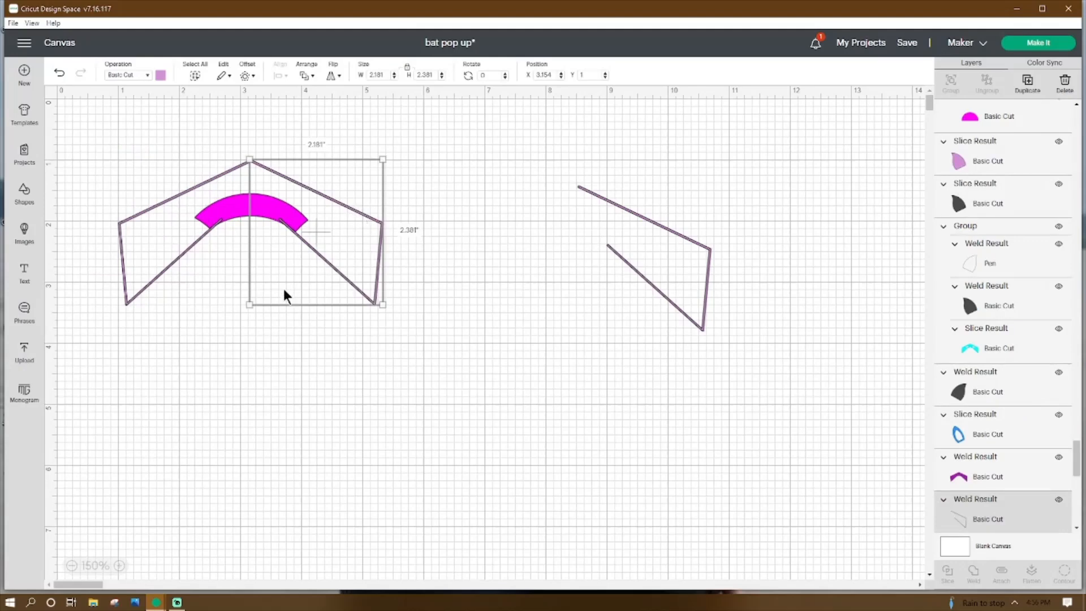
# Step: Weld the two wing outlines with the magenta arc and hide all inner contours to make one solid wing shape
pyautogui.moveTo(478, 149); pyautogui.dragTo(150, 286)
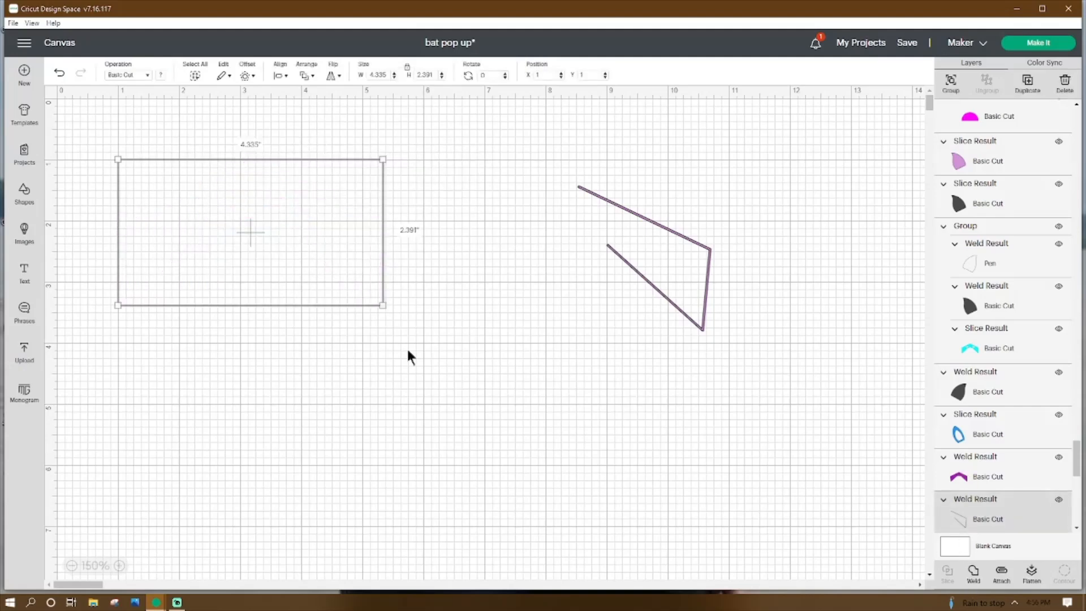
pyautogui.click(463, 355)
pyautogui.click(310, 266)
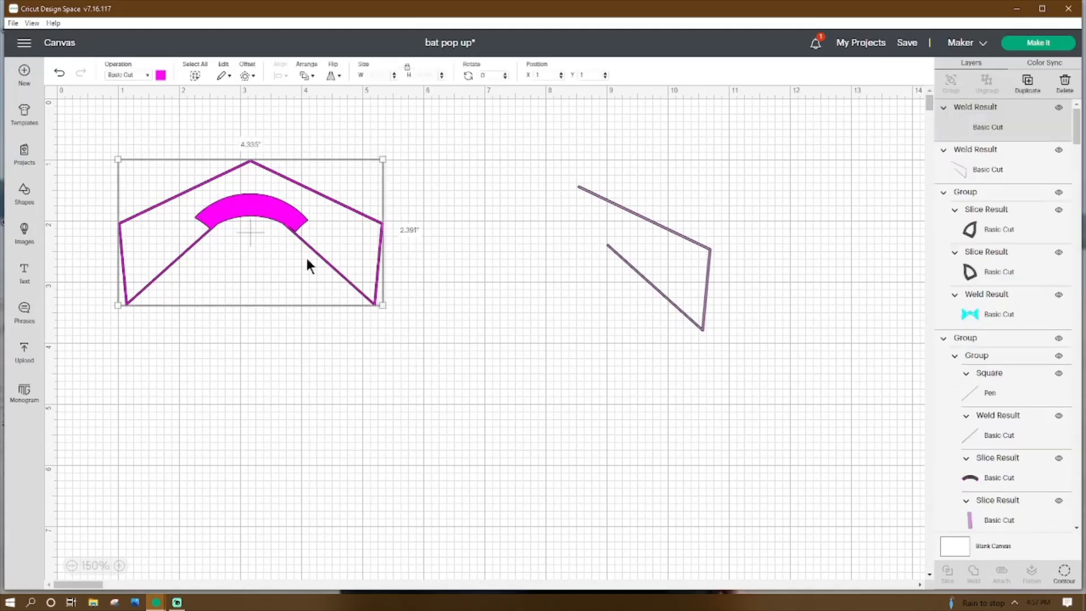
pyautogui.click(1065, 573)
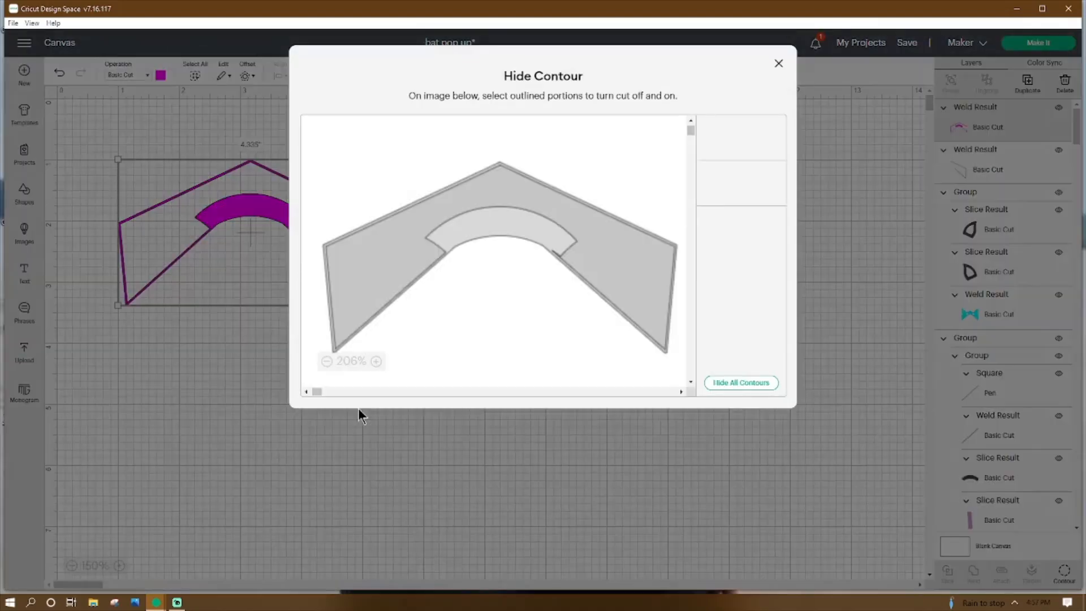
pyautogui.click(734, 383)
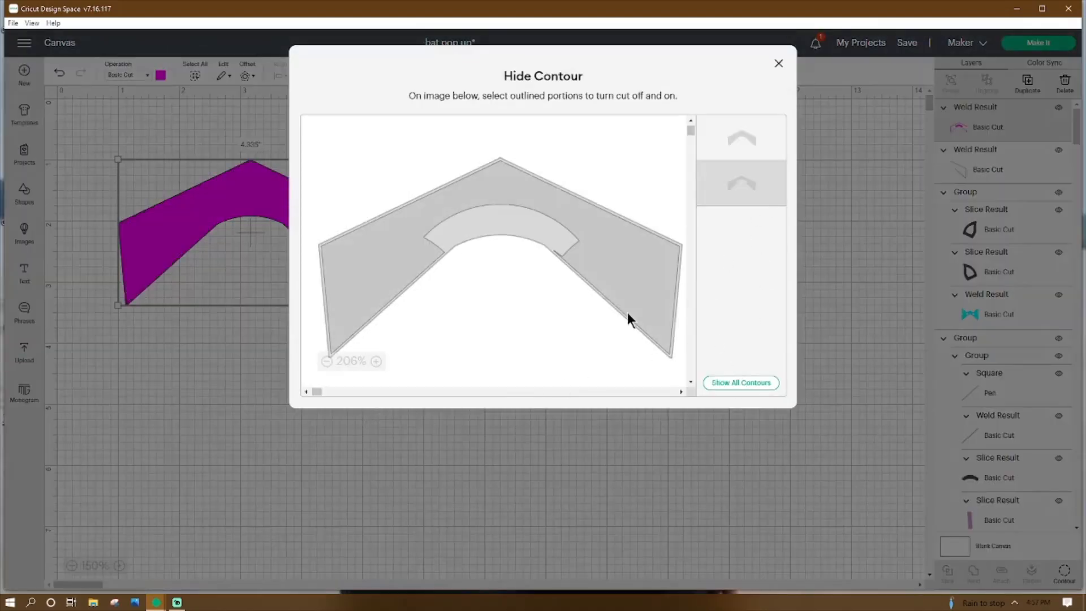
pyautogui.click(778, 63)
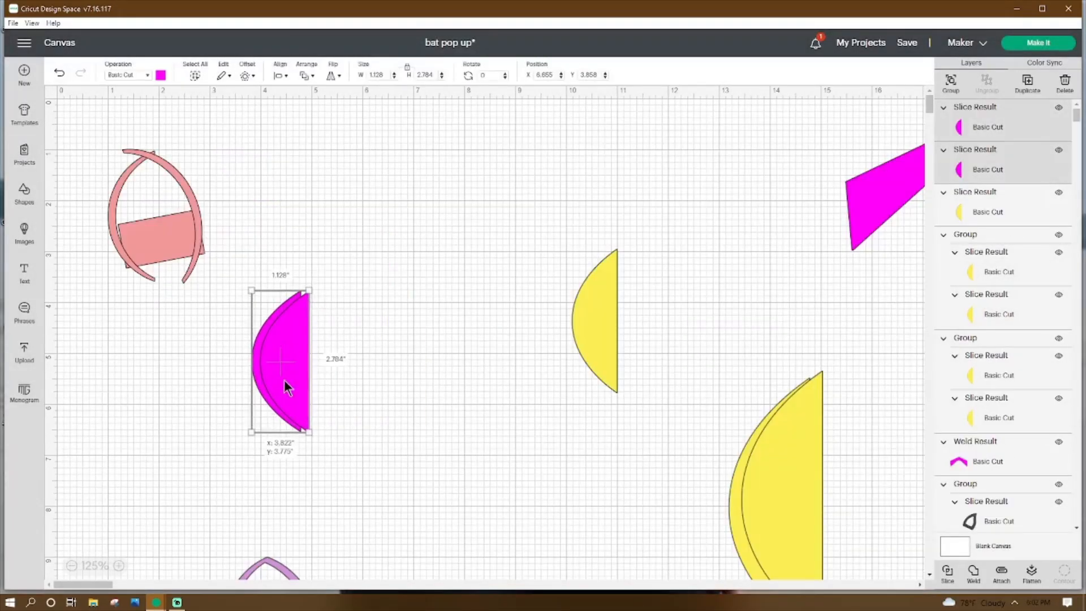
# Step: Move the two overlapping magenta half-ovals below the coral arcs and slice them with each other
pyautogui.moveTo(284, 379); pyautogui.dragTo(193, 433)
pyautogui.click(219, 403)
pyautogui.click(201, 416)
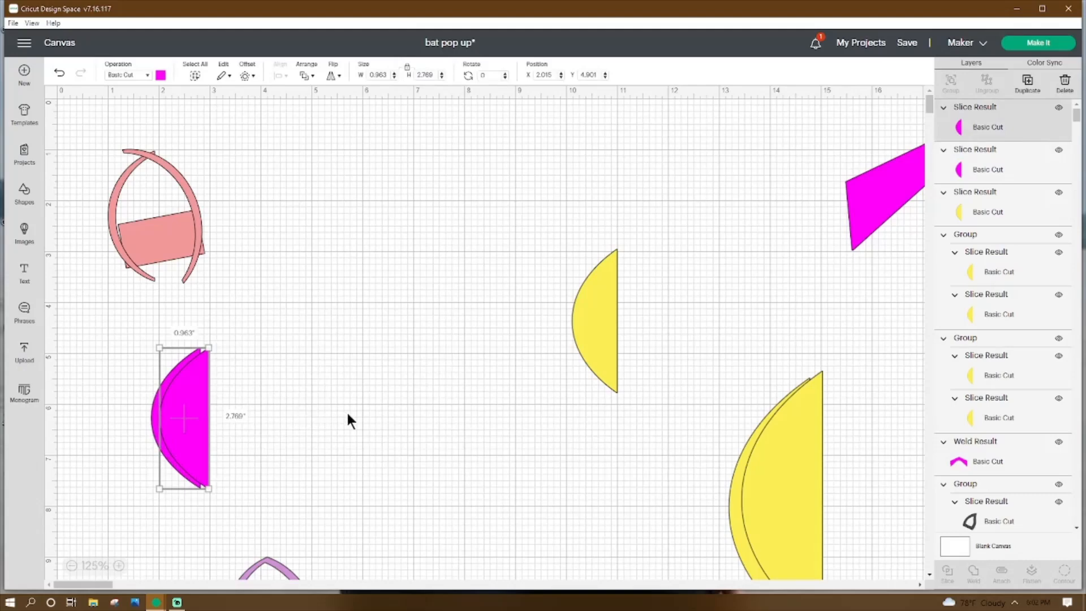
pyautogui.click(100, 420)
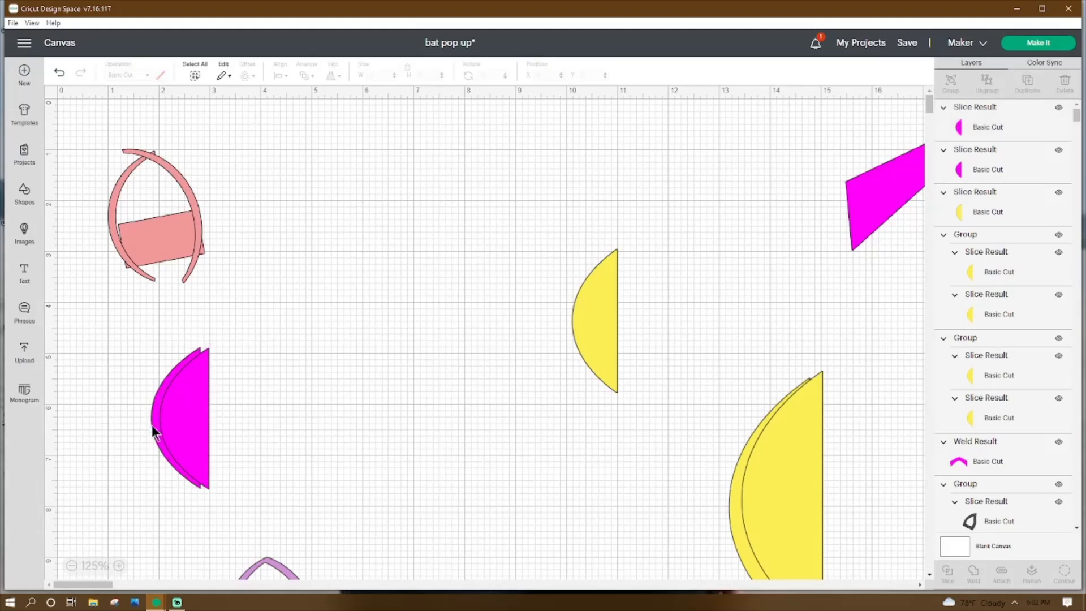
pyautogui.click(153, 427)
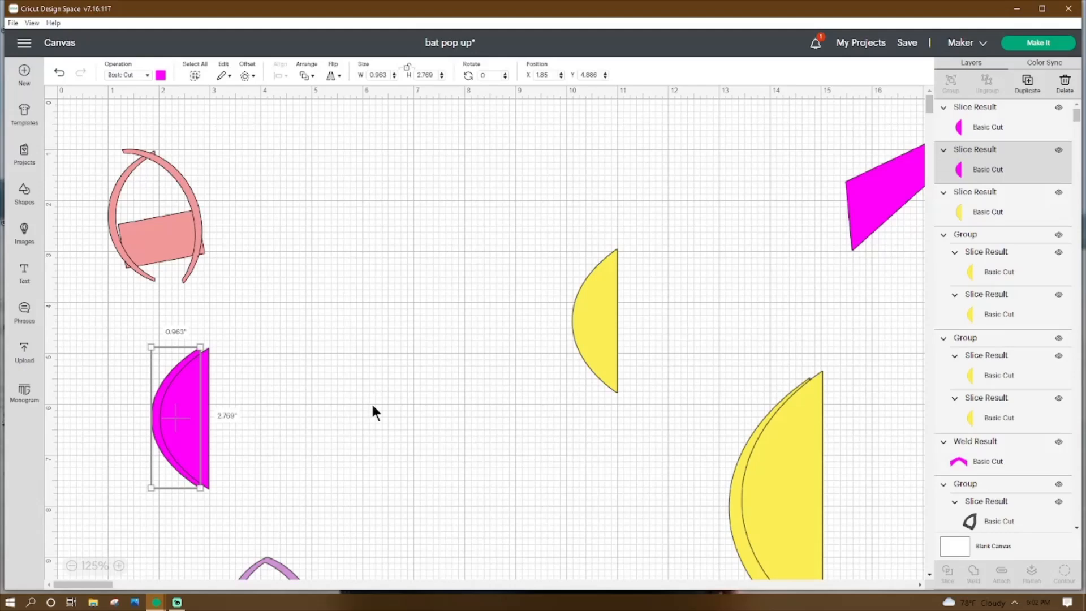
pyautogui.moveTo(260, 345); pyautogui.dragTo(136, 494)
pyautogui.click(948, 573)
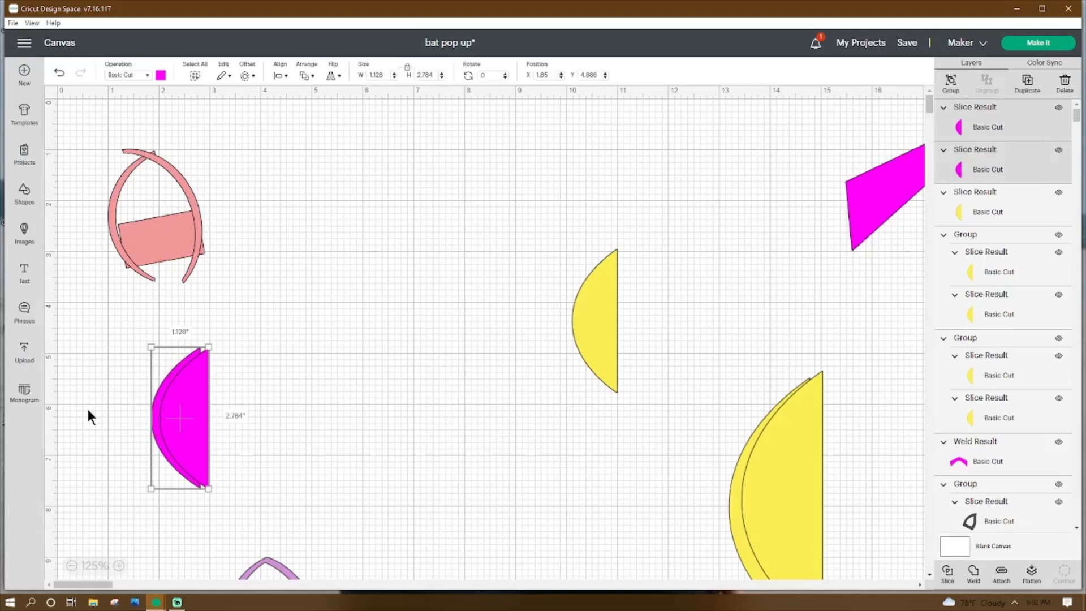
# Step: Move the sliced magenta crescent beside the coral arcs and delete the leftover slice pieces
pyautogui.moveTo(179, 416); pyautogui.dragTo(289, 218)
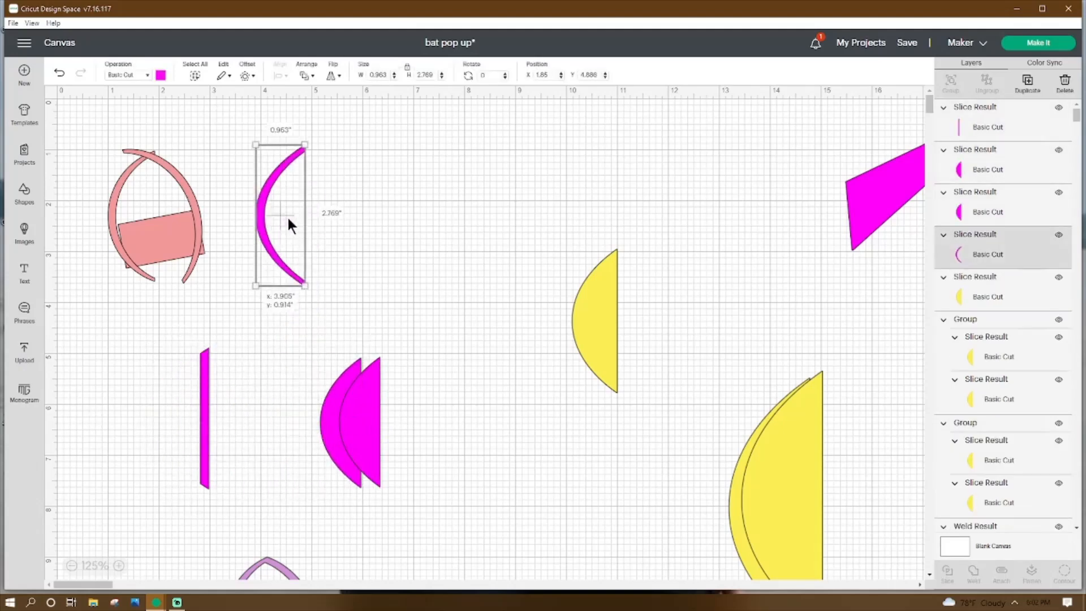
pyautogui.moveTo(166, 456); pyautogui.dragTo(249, 378)
pyautogui.moveTo(193, 428); pyautogui.dragTo(364, 493)
pyautogui.press('Delete')
# Step: Examine the two coral arcs, the magenta crescent and the tilted coral rectangle one by one
pyautogui.click(111, 203)
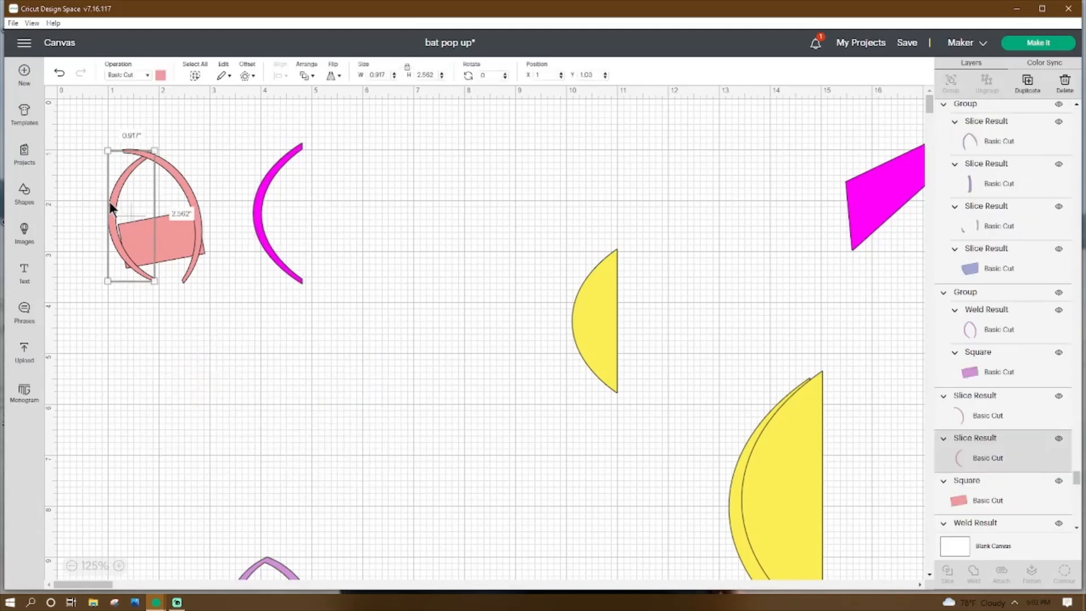
pyautogui.click(266, 187)
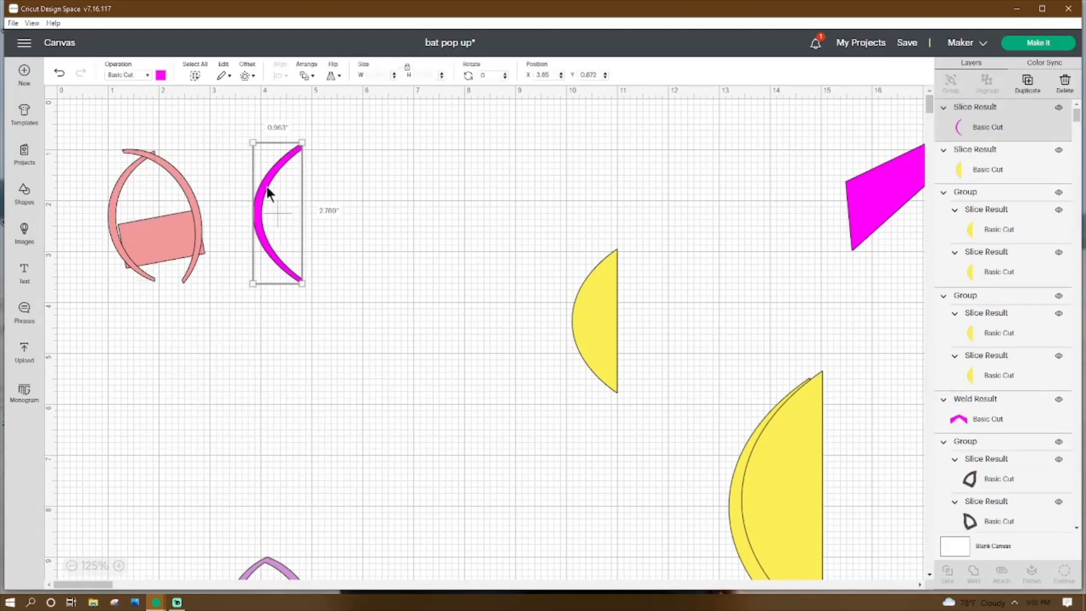
pyautogui.click(115, 210)
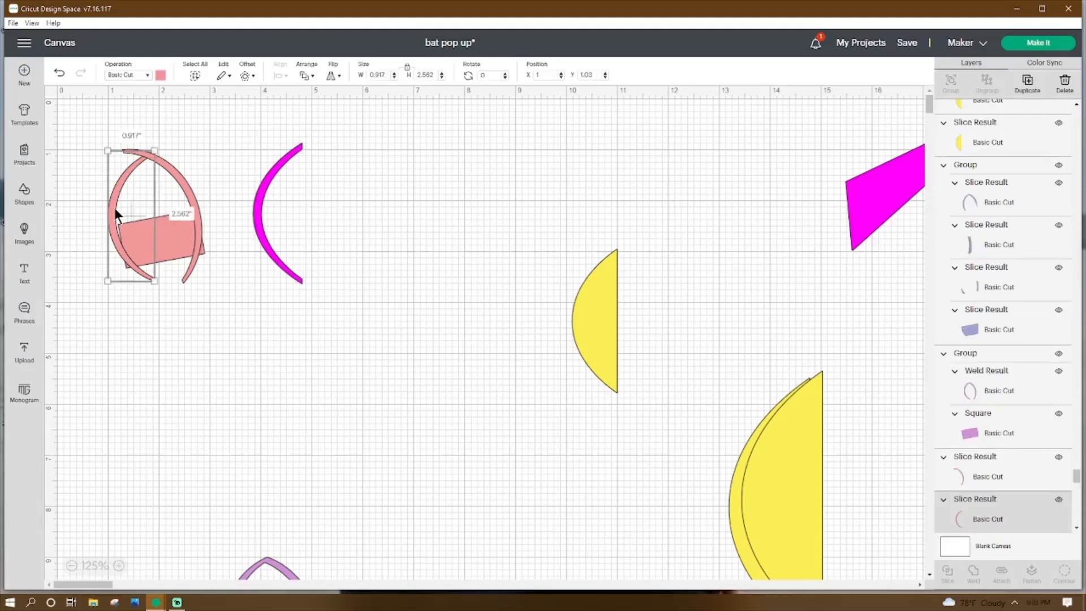
pyautogui.click(194, 203)
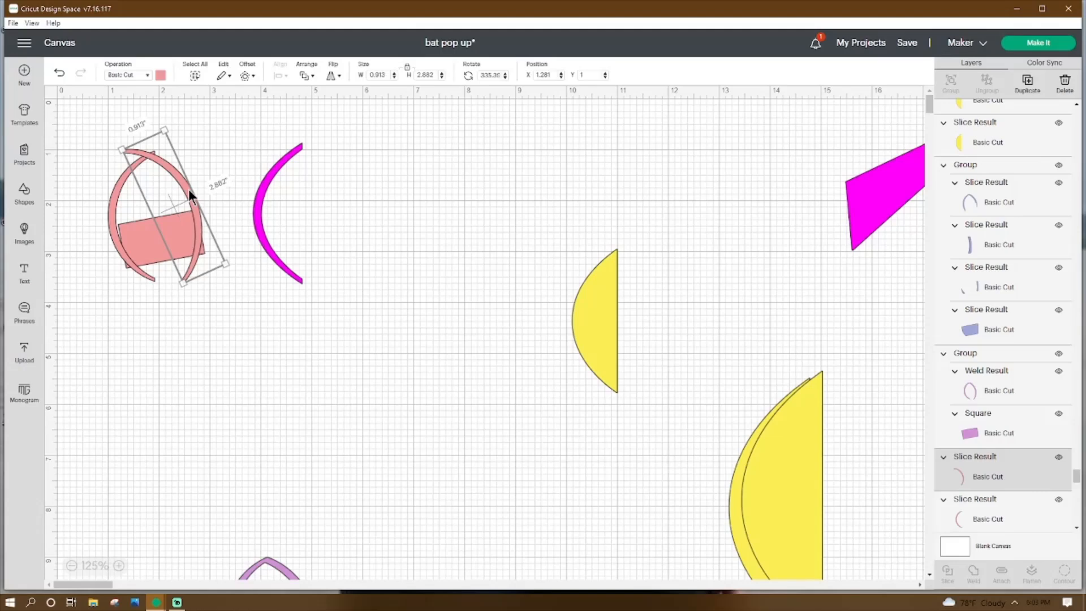
pyautogui.click(148, 242)
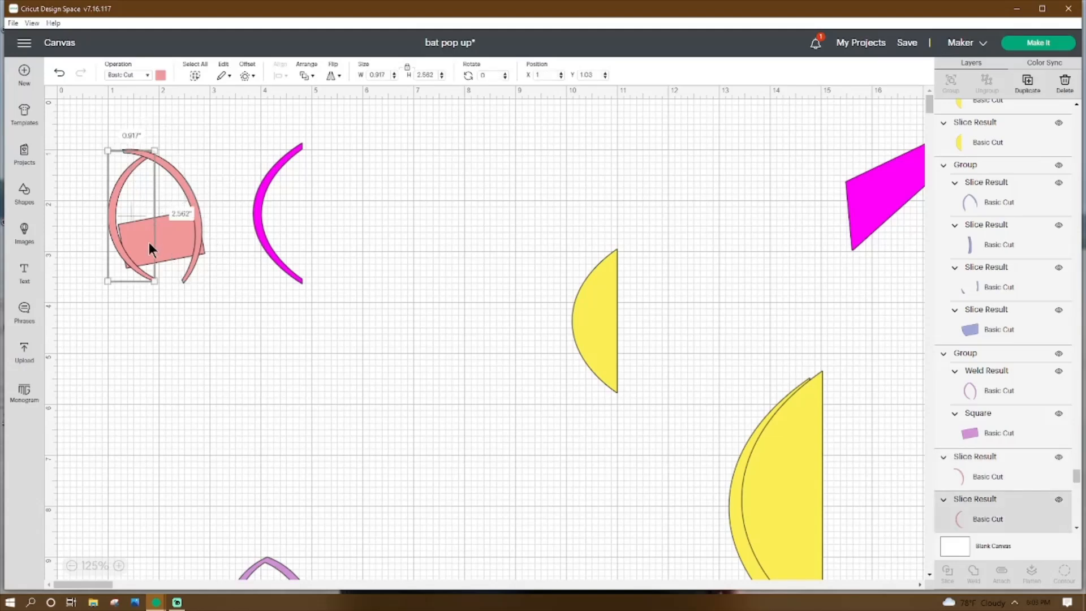
pyautogui.click(158, 245)
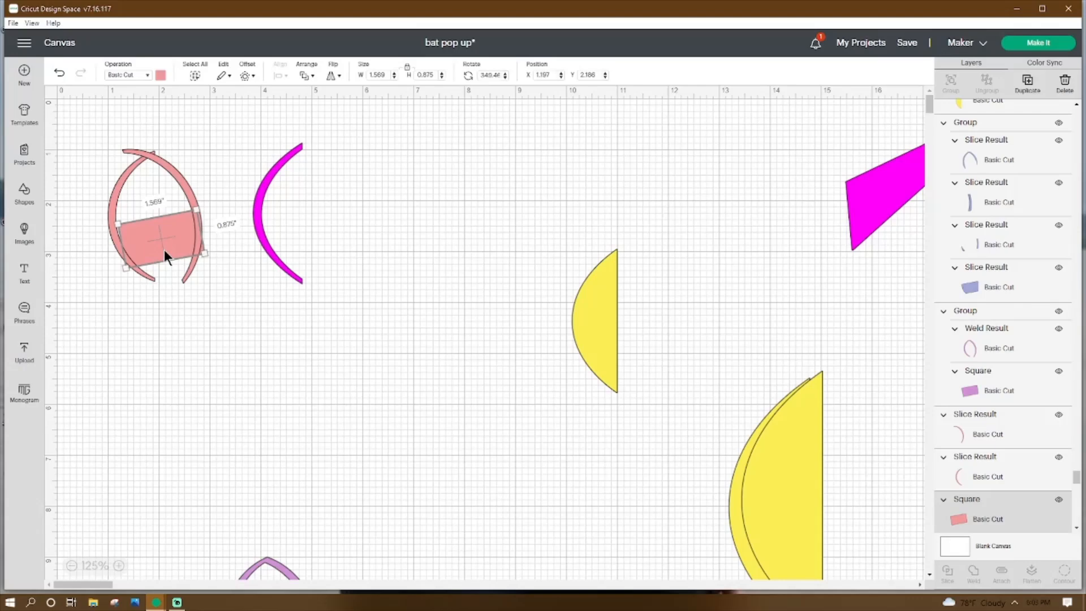
# Step: Slice the two coral arcs with each other where they cross at the top
pyautogui.moveTo(208, 140); pyautogui.dragTo(68, 174)
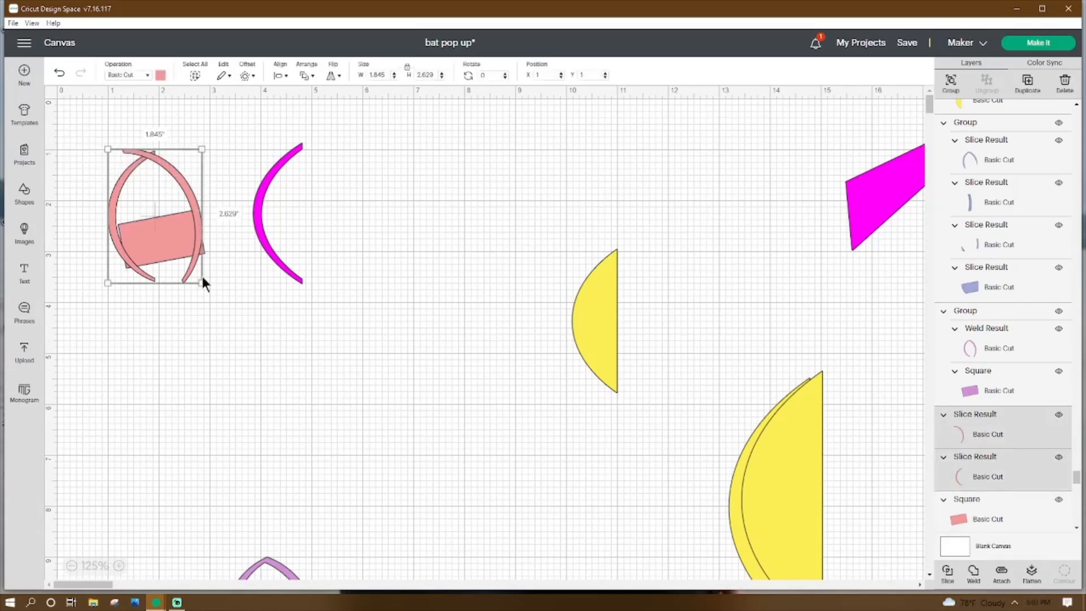
pyautogui.press('Delete')
pyautogui.hotkey('ctrl', 'z')
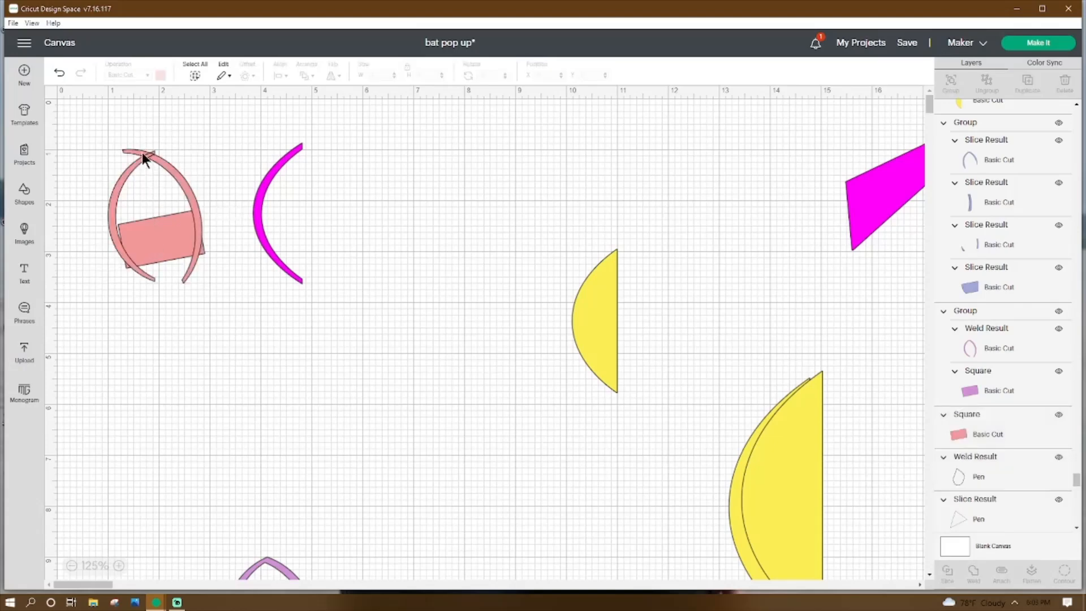
# Step: Hide the small leftover contour beyond the crossing at the upper end of the right coral arc
pyautogui.click(185, 189)
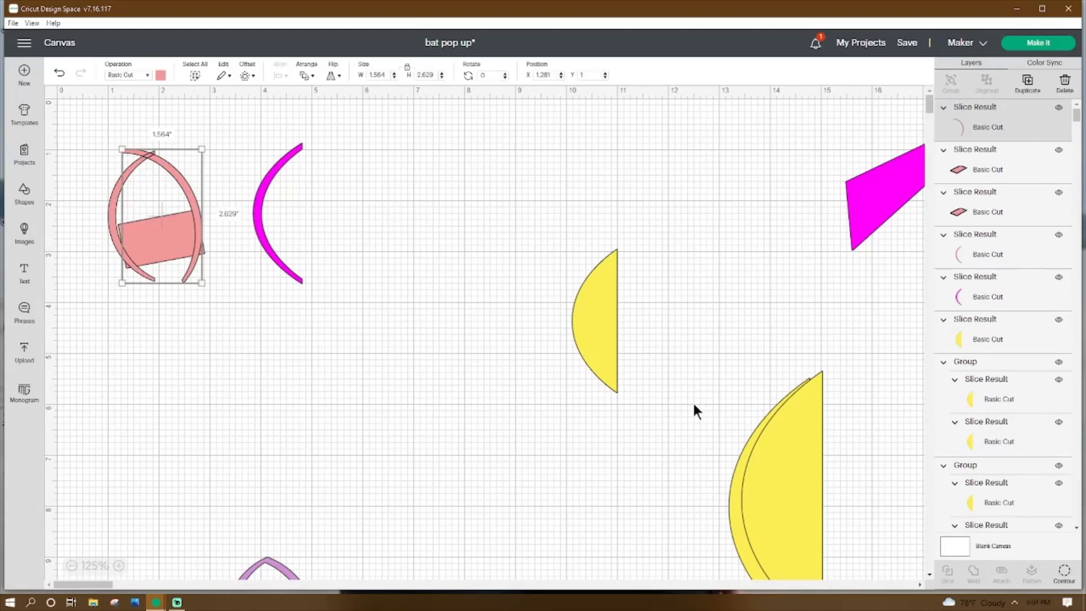
pyautogui.click(1064, 572)
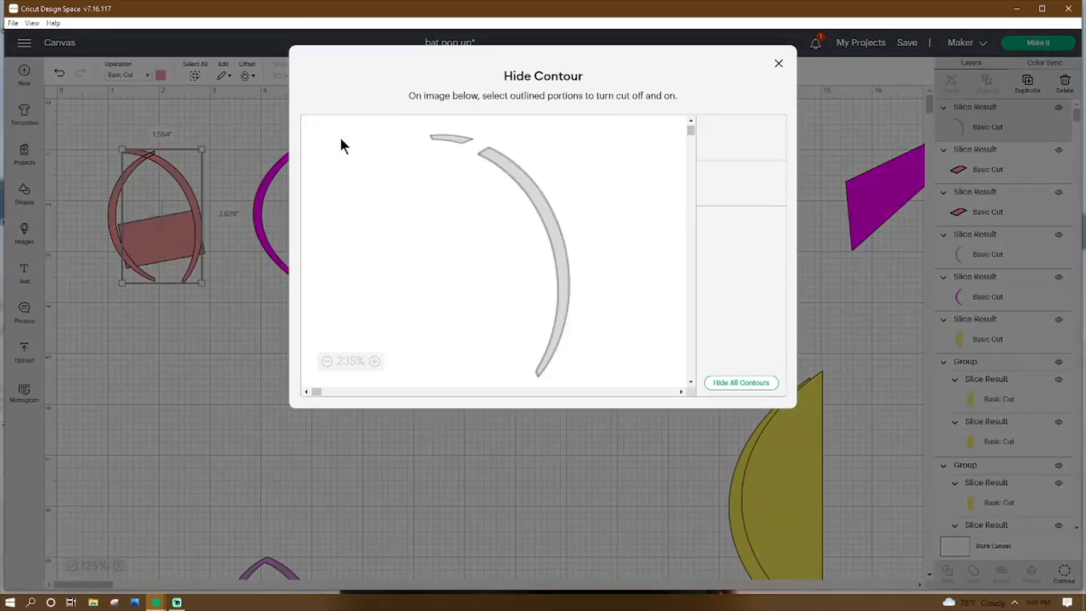
pyautogui.click(453, 138)
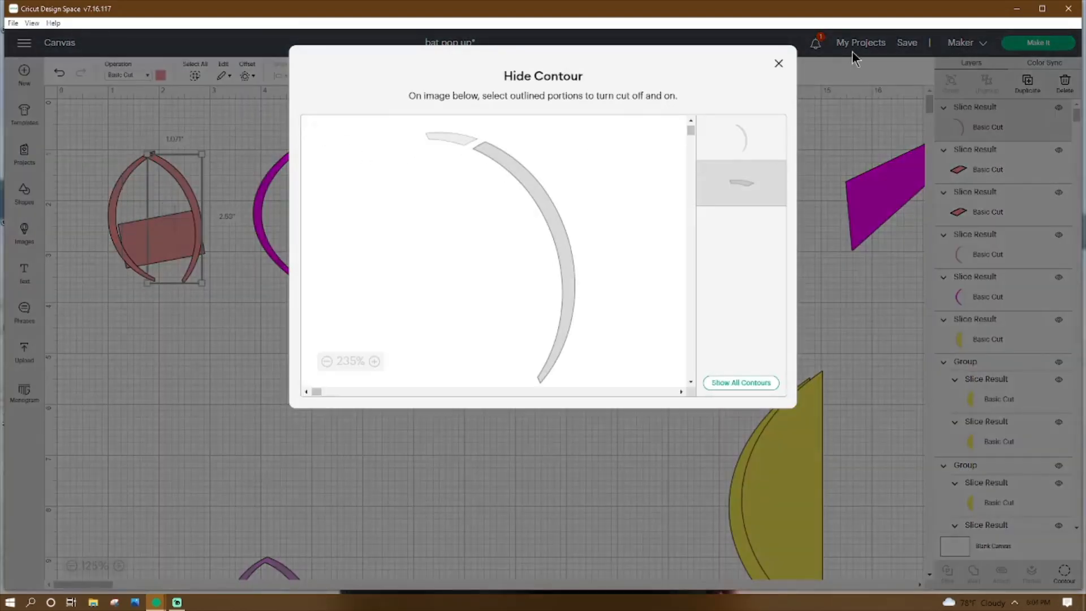
# Step: Hide the small leftover contour beyond the crossing at the upper end of the left coral arc
pyautogui.click(781, 66)
pyautogui.click(171, 388)
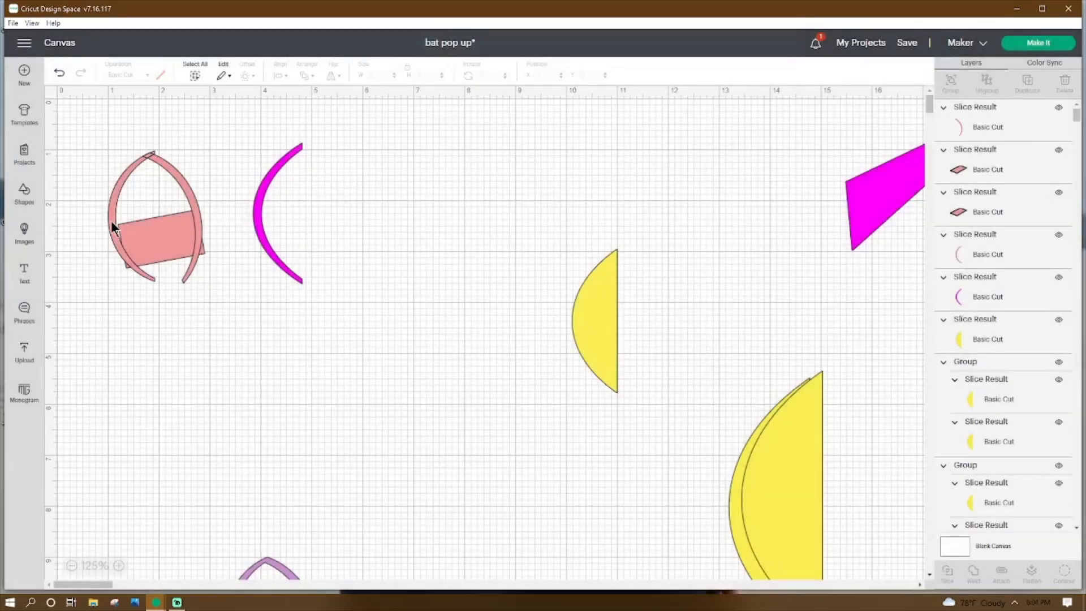
pyautogui.click(114, 213)
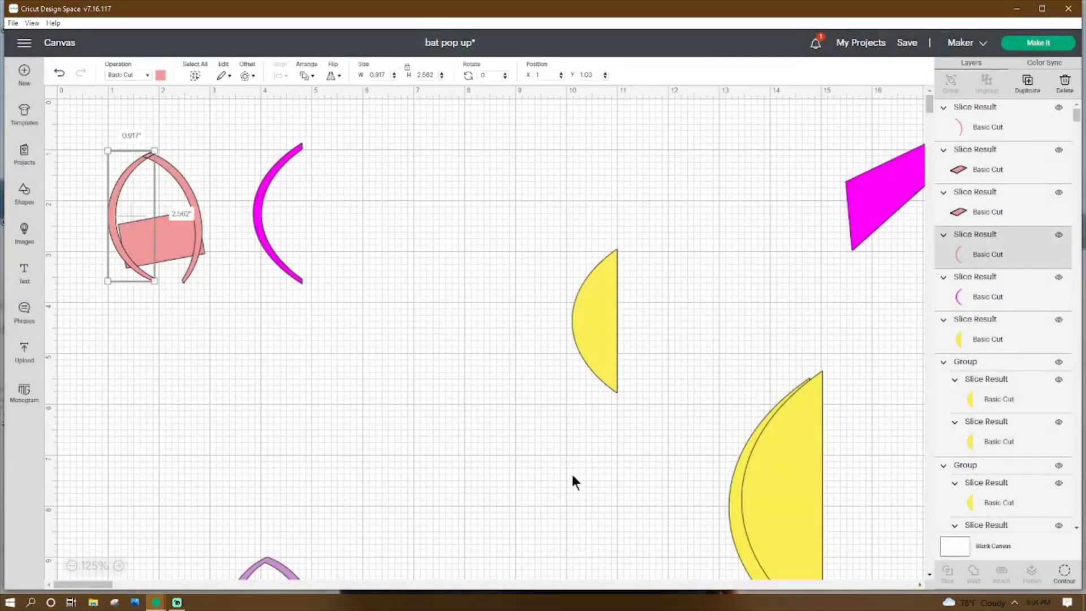
pyautogui.click(1064, 573)
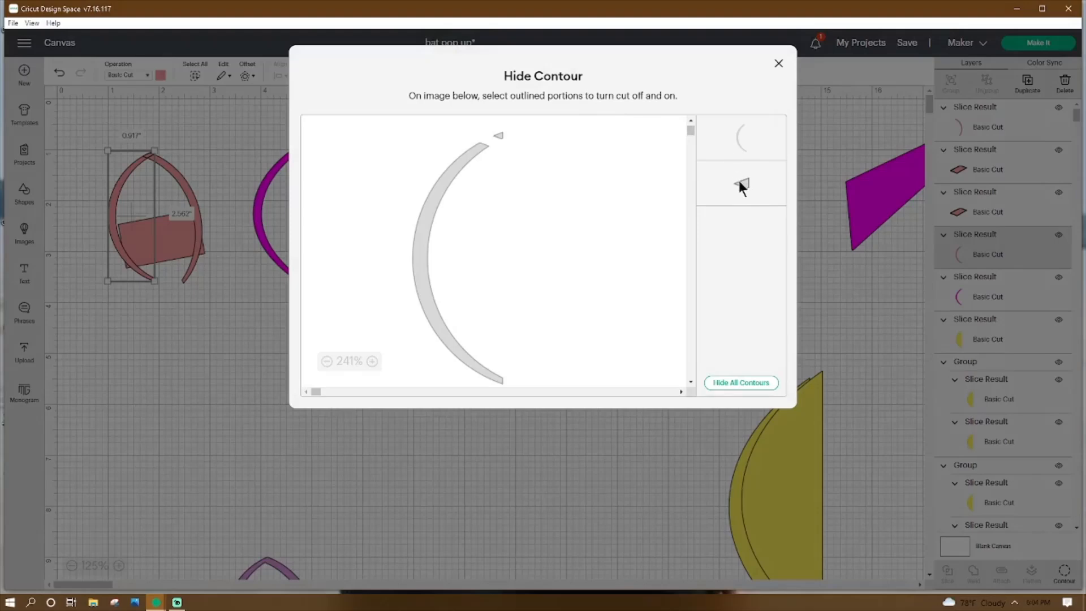
pyautogui.click(739, 180)
pyautogui.click(778, 64)
pyautogui.click(245, 334)
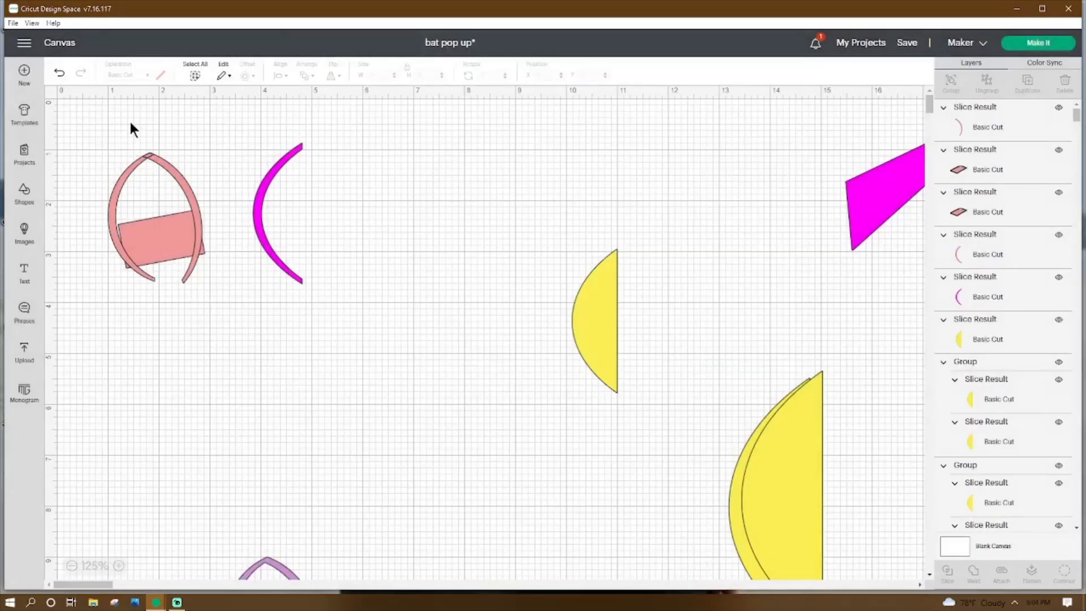
# Step: Weld the two coral arcs and their overlap pieces into one arch and slice it with the tilted coral rectangle
pyautogui.moveTo(118, 133); pyautogui.dragTo(185, 175)
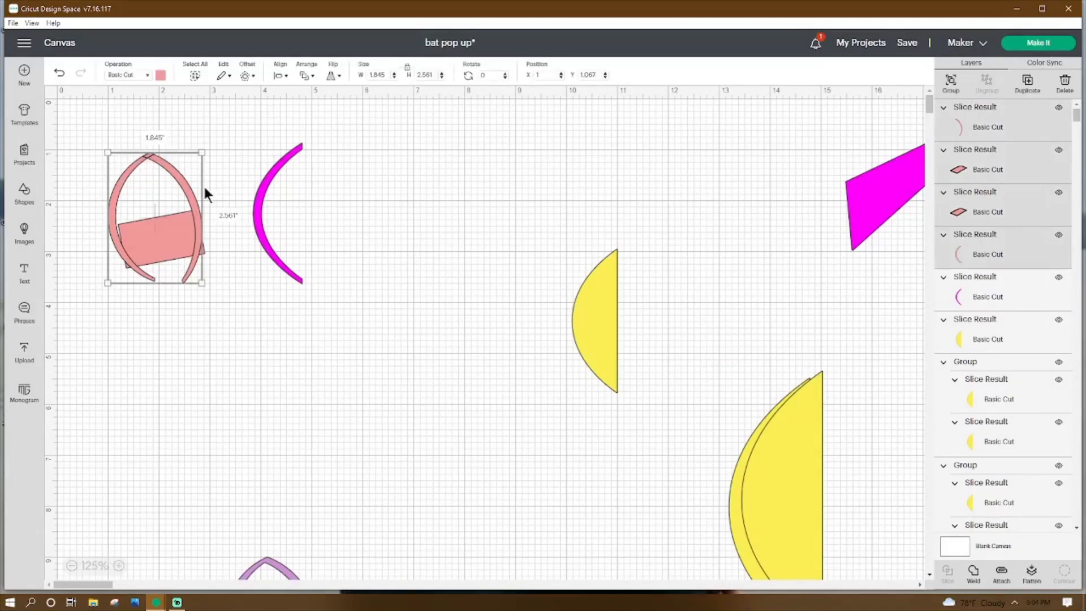
pyautogui.click(973, 574)
pyautogui.moveTo(201, 122); pyautogui.dragTo(116, 304)
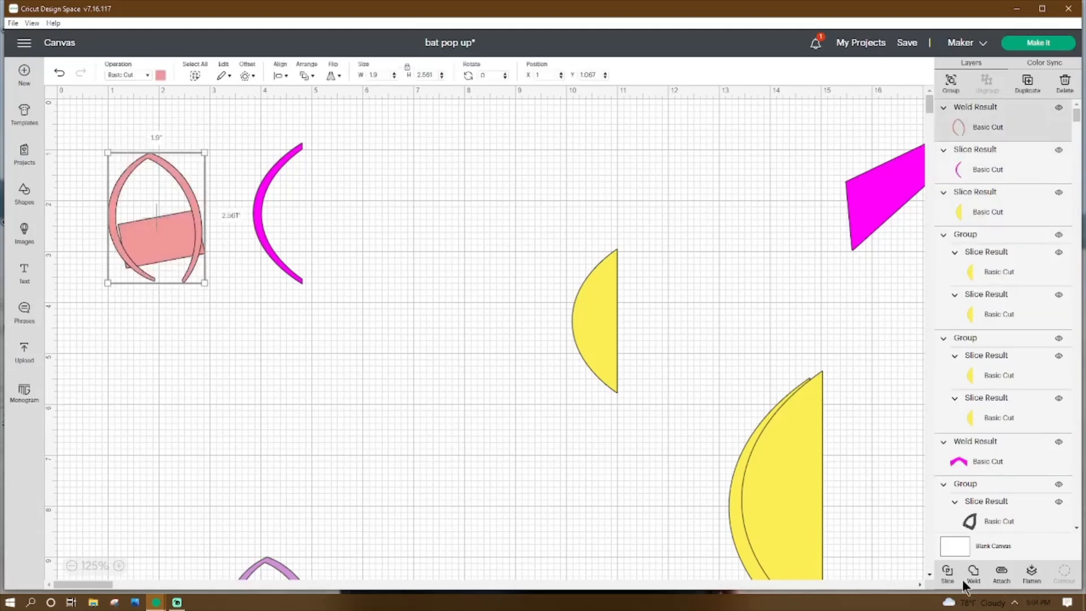
pyautogui.click(948, 571)
# Step: Hide the two contours of the sliced coral arch that extend below the tilted rectangle
pyautogui.click(155, 231)
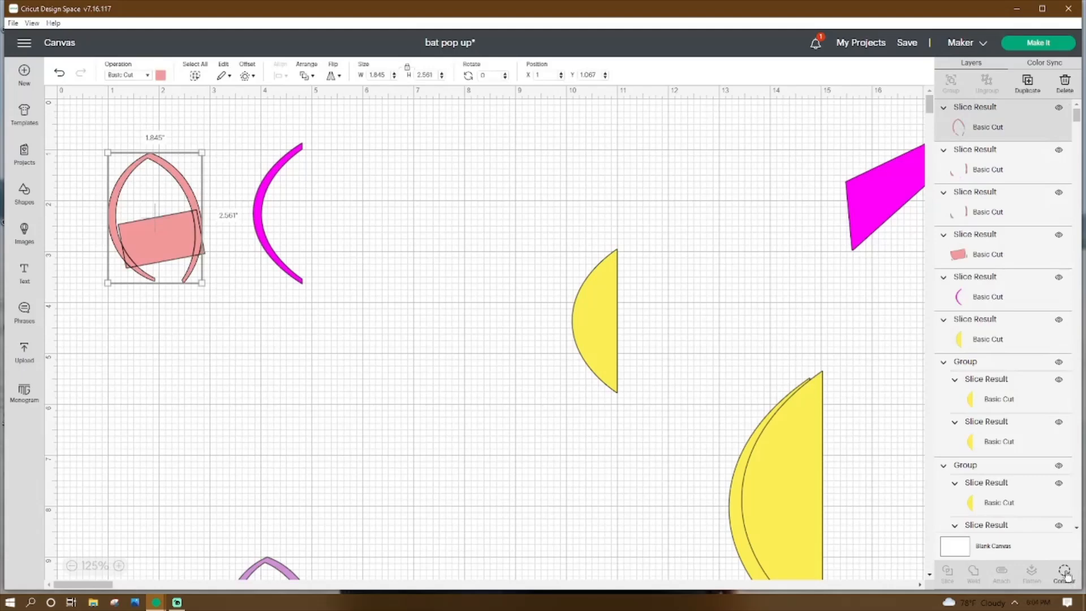
pyautogui.click(1065, 572)
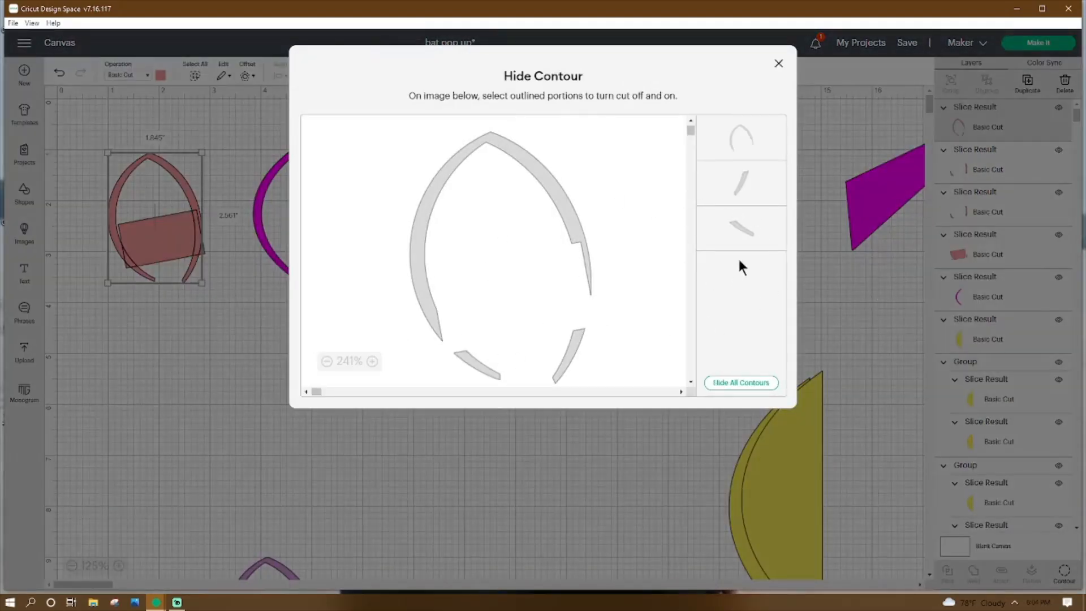
pyautogui.click(741, 226)
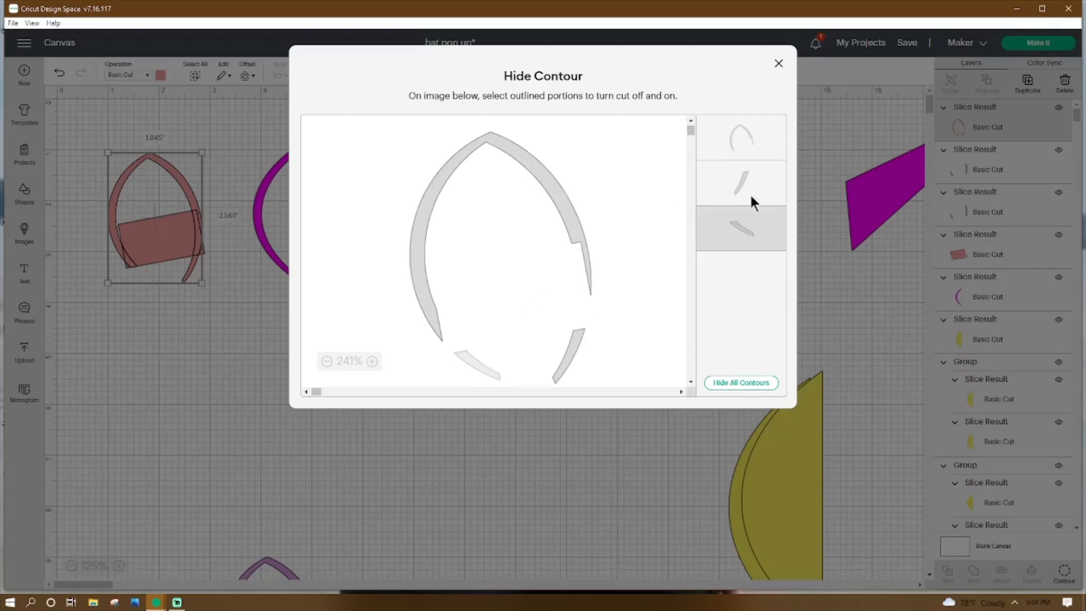
pyautogui.click(749, 191)
pyautogui.click(778, 64)
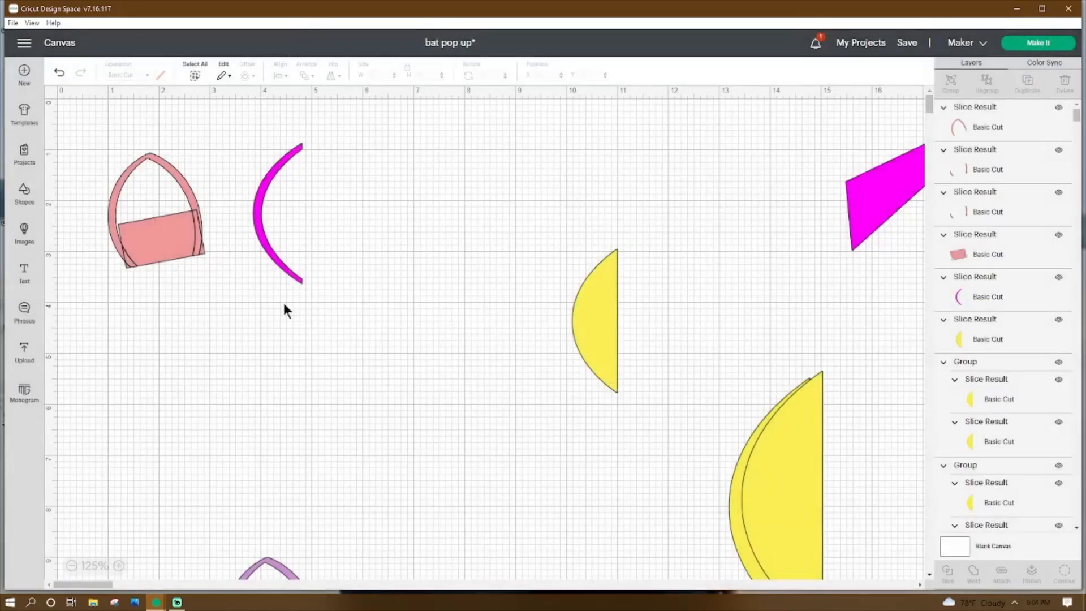
# Step: Hide the two small corner contours of the sliced coral rectangle that stick out beyond the arch
pyautogui.click(171, 238)
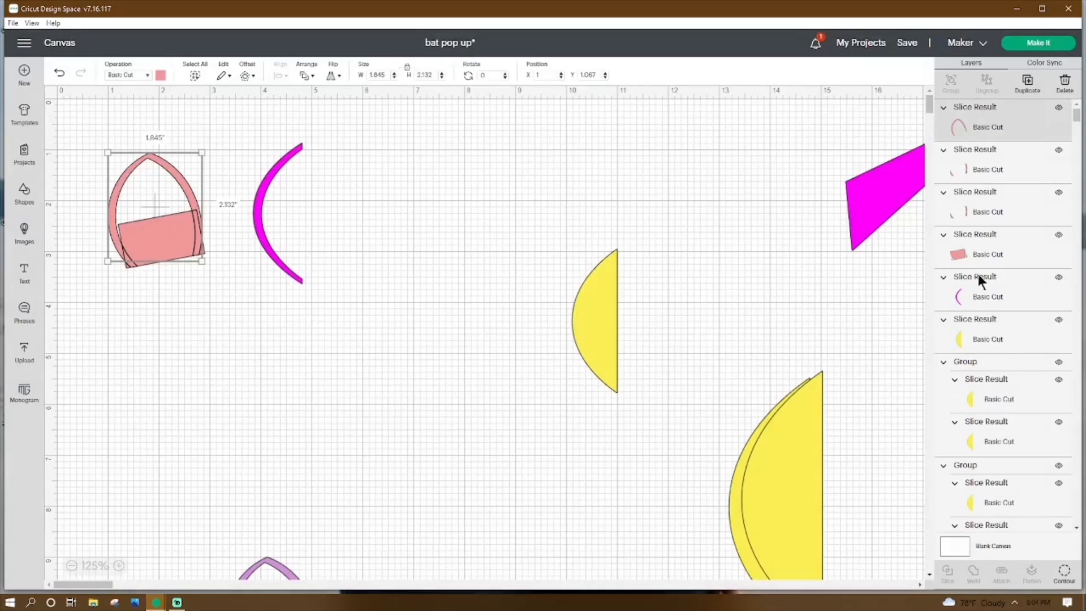
pyautogui.click(1010, 256)
pyautogui.click(1065, 571)
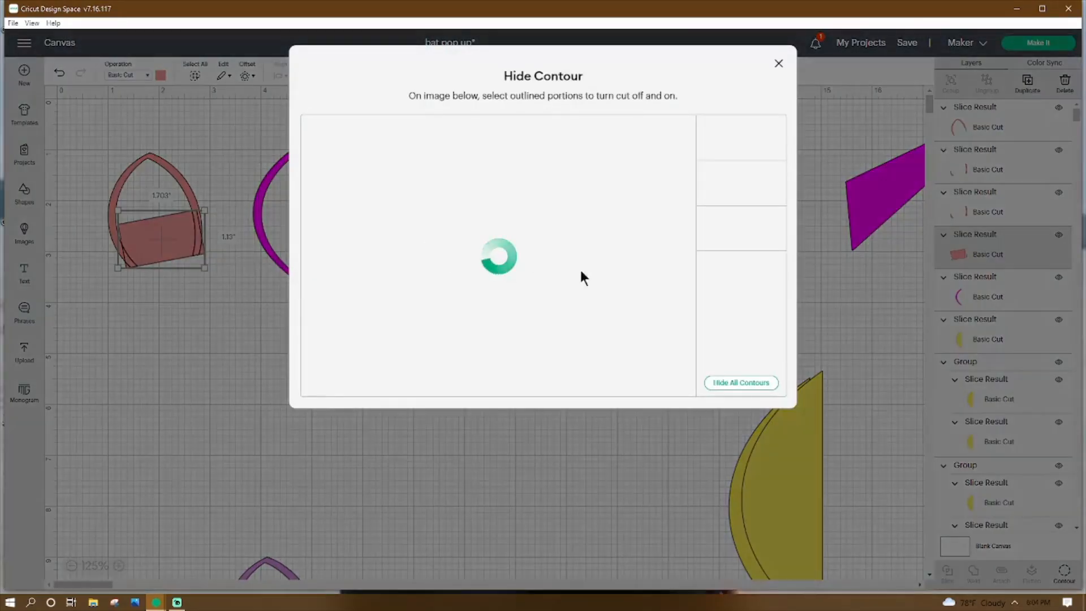
pyautogui.click(752, 216)
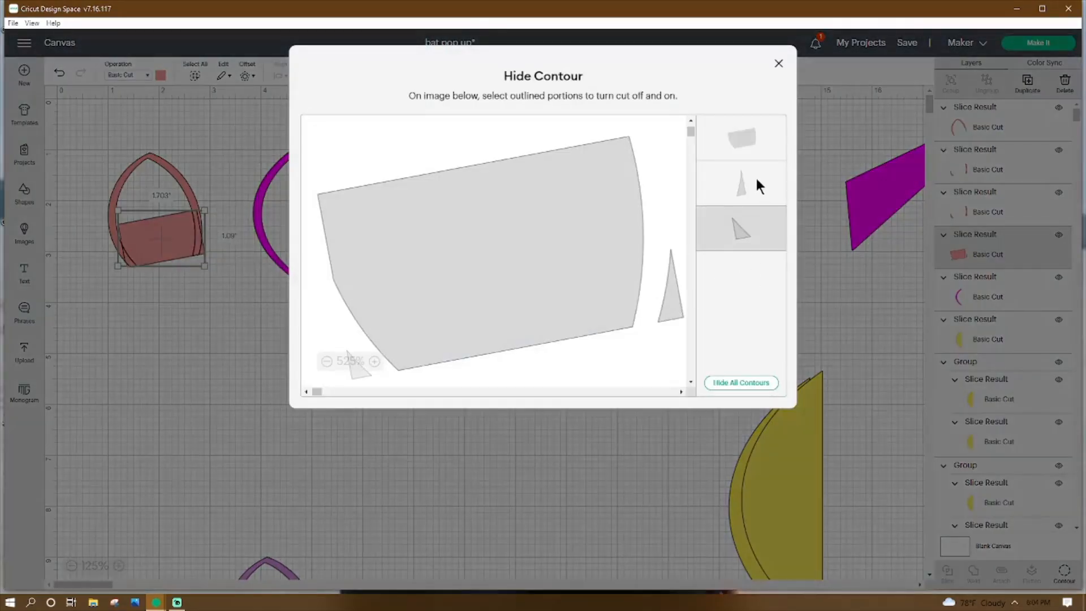
pyautogui.click(756, 175)
pyautogui.click(778, 63)
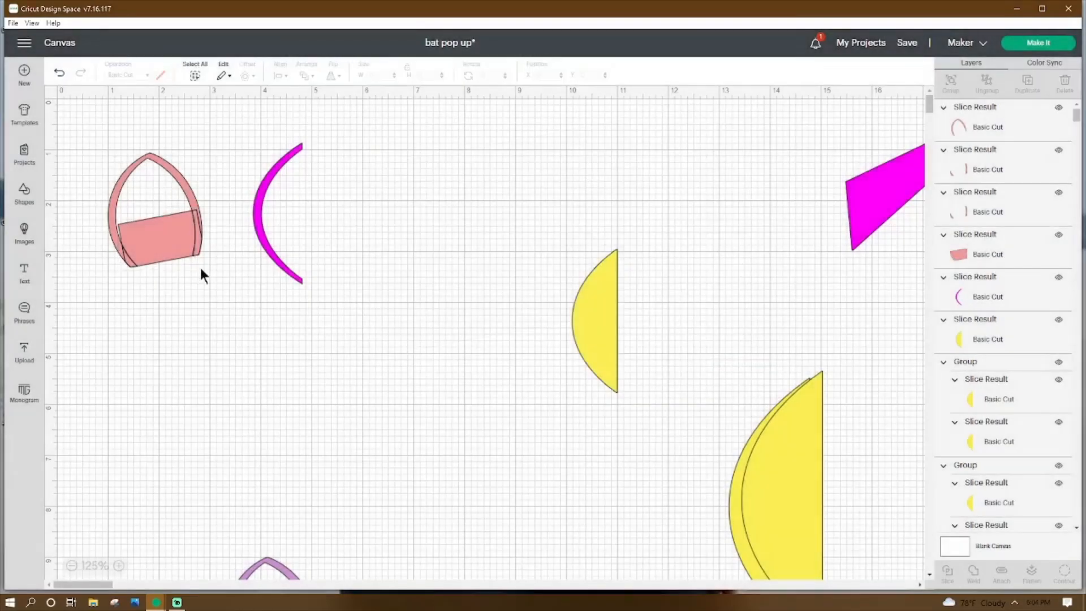
# Step: Weld the coral arch, slice pieces and trimmed rectangle together and hide the inner contour to get a solid ear shape
pyautogui.moveTo(87, 131); pyautogui.dragTo(220, 317)
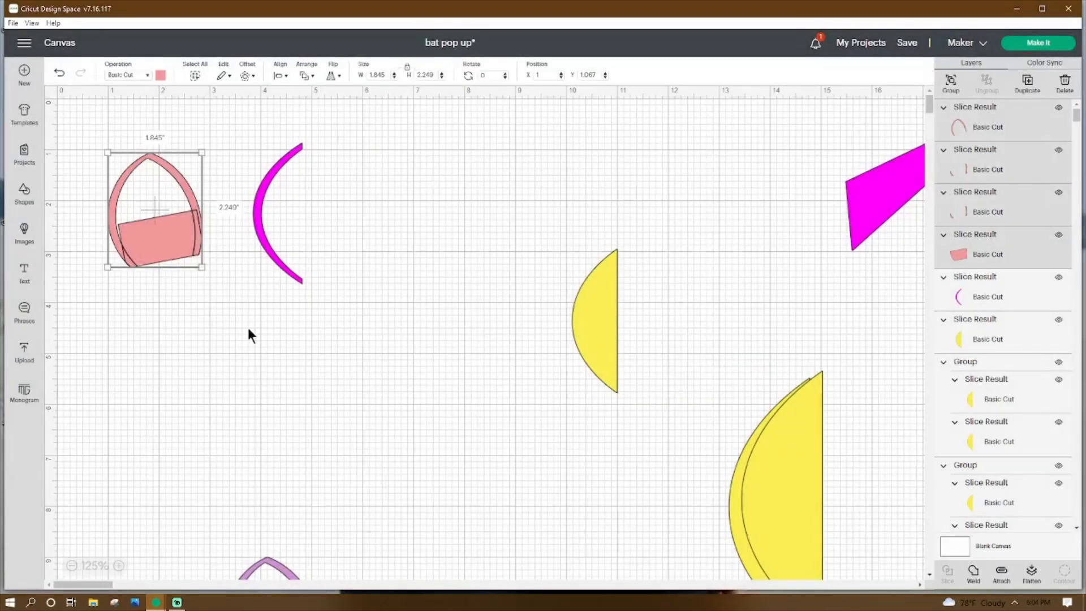
pyautogui.click(972, 572)
pyautogui.click(171, 223)
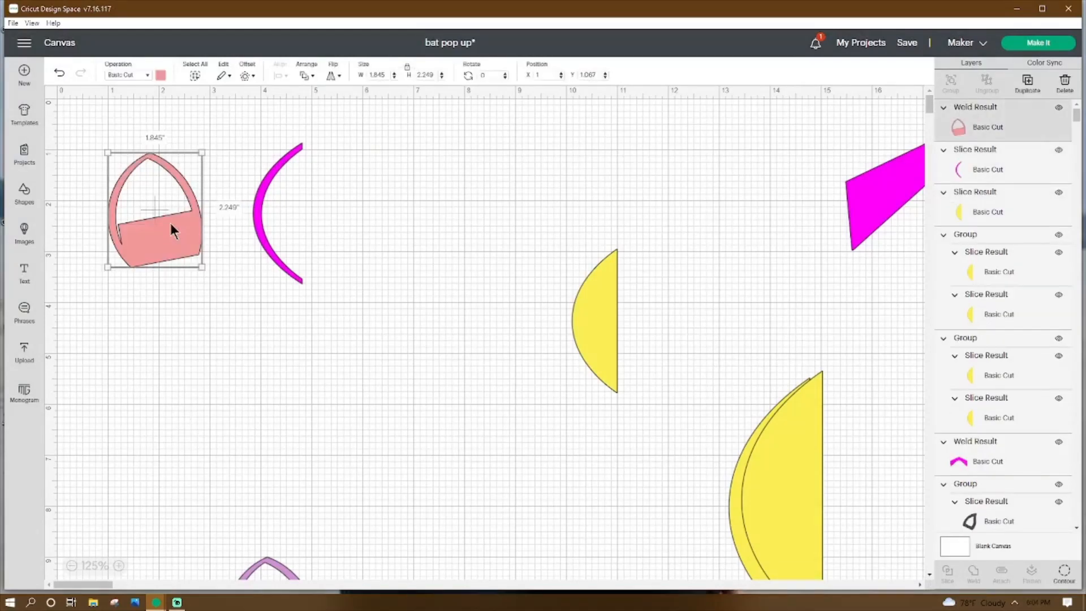
pyautogui.click(1063, 571)
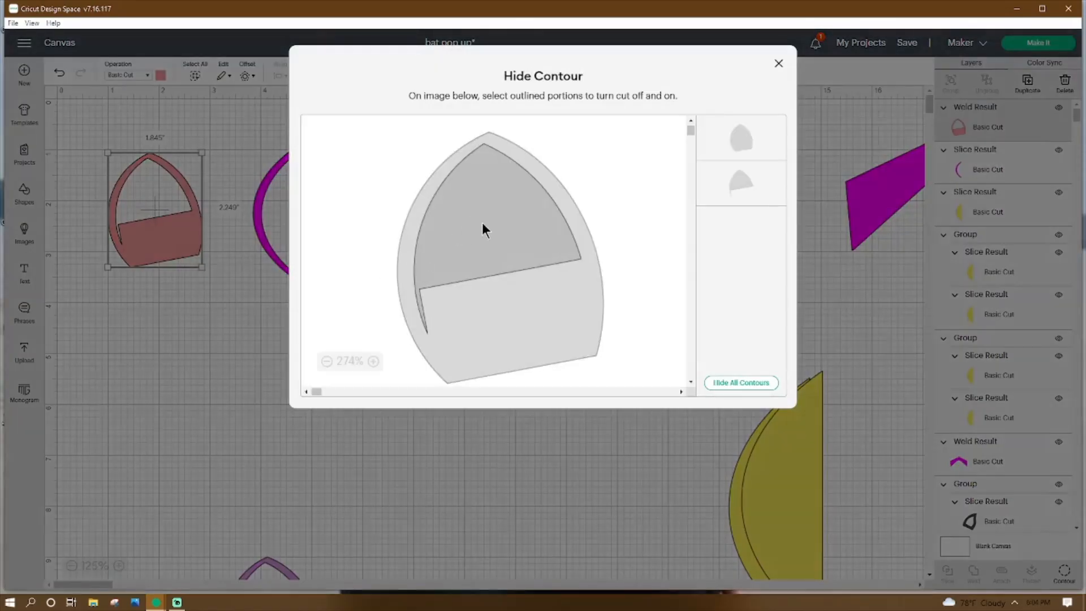
pyautogui.click(482, 223)
pyautogui.click(780, 64)
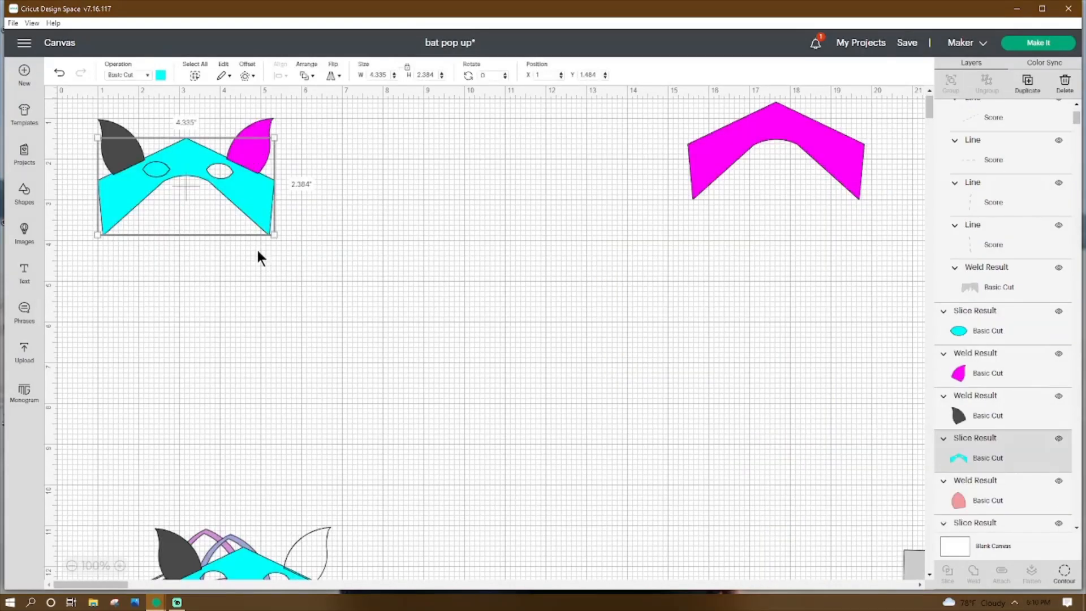
# Step: Duplicate the cyan eye piece and place the copy over the right eye of the cyan mask
pyautogui.click(150, 216)
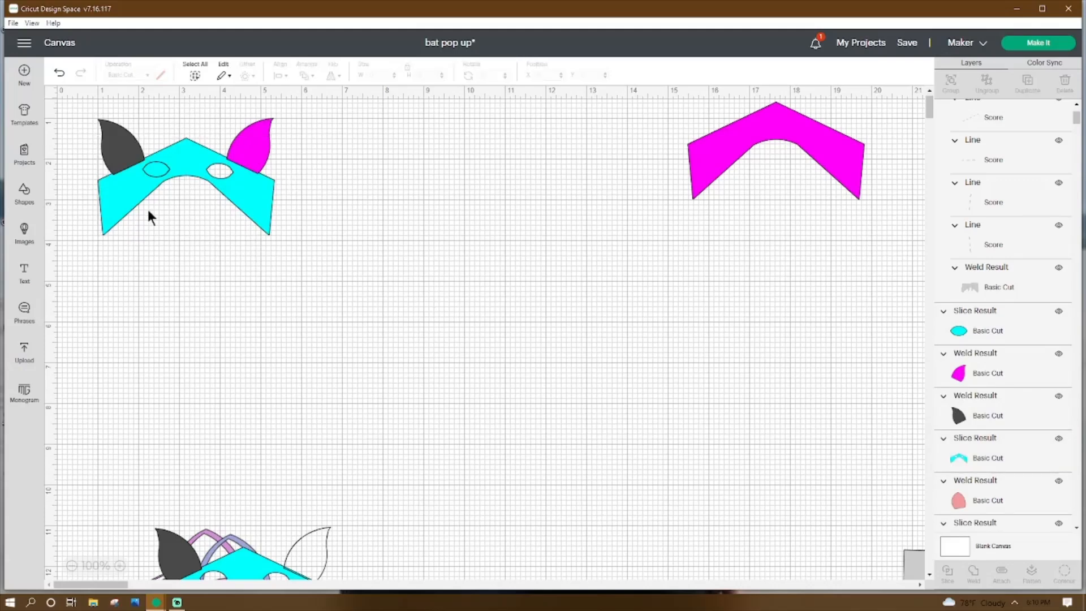
pyautogui.click(150, 173)
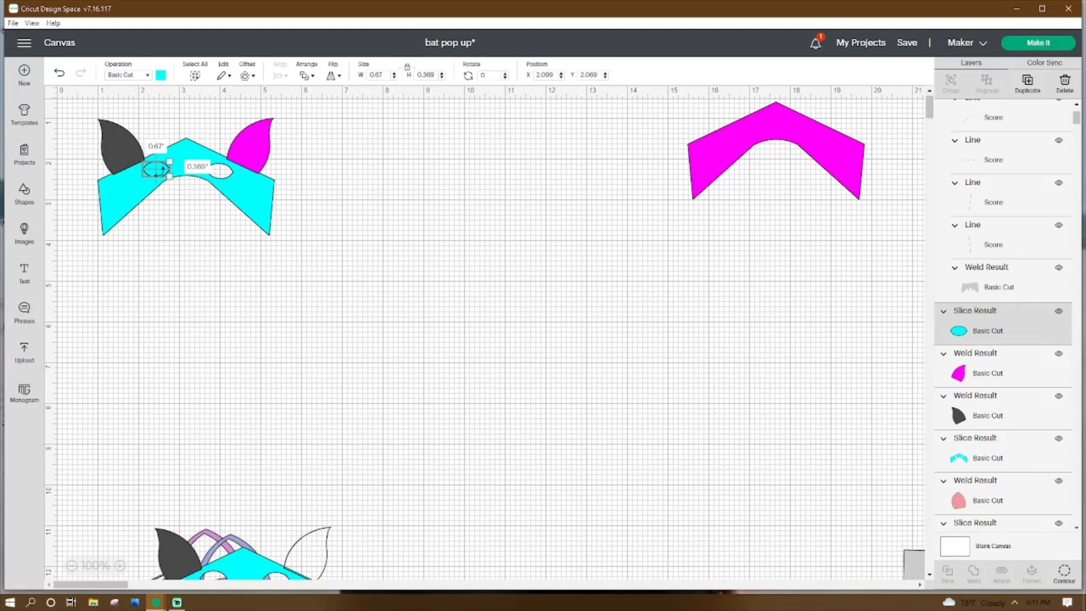
pyautogui.rightClick(161, 174)
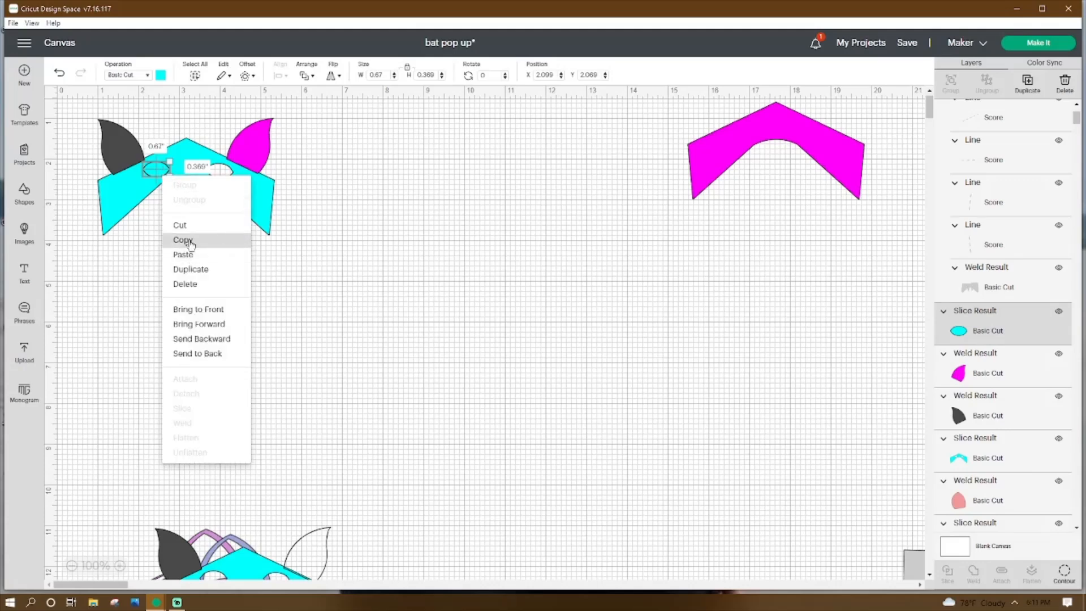
pyautogui.click(191, 270)
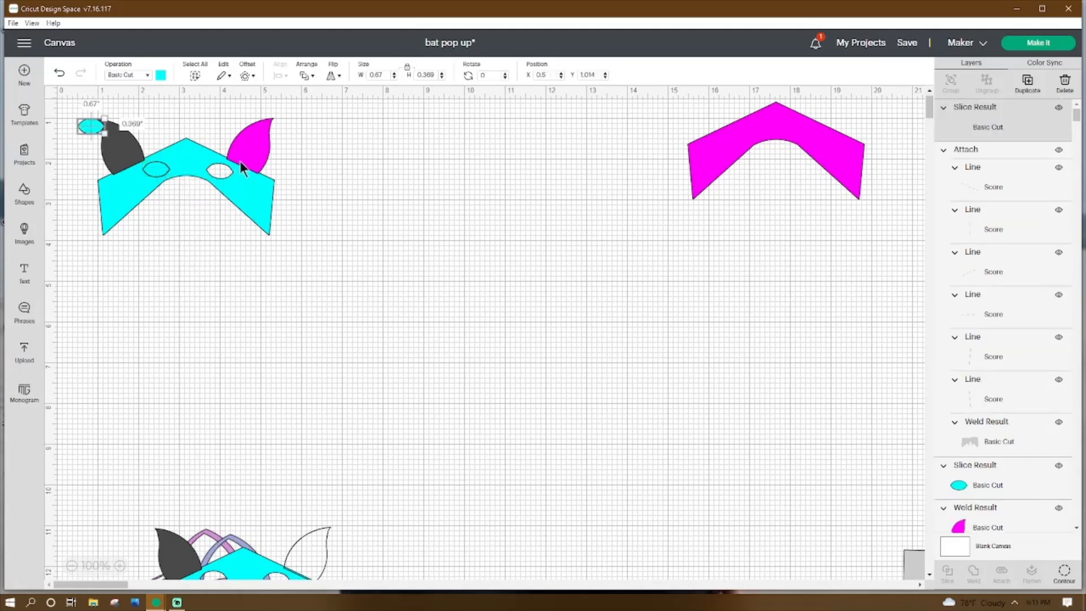
pyautogui.moveTo(156, 134); pyautogui.dragTo(237, 168)
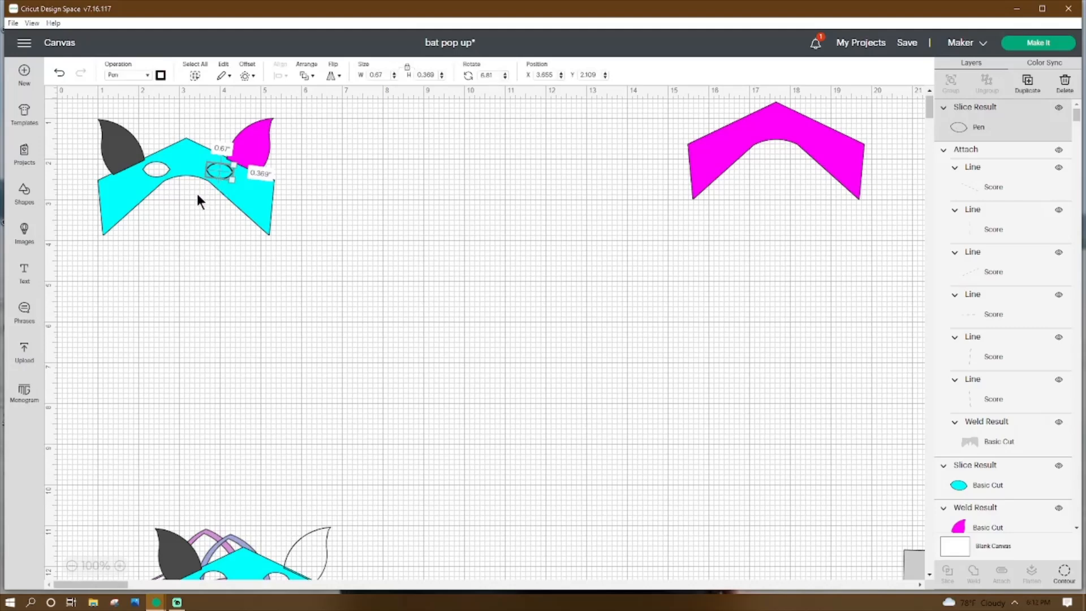
# Step: Move the pen-outline eye and the cyan eye cutout off the mask and delete both
pyautogui.moveTo(211, 174); pyautogui.dragTo(186, 295)
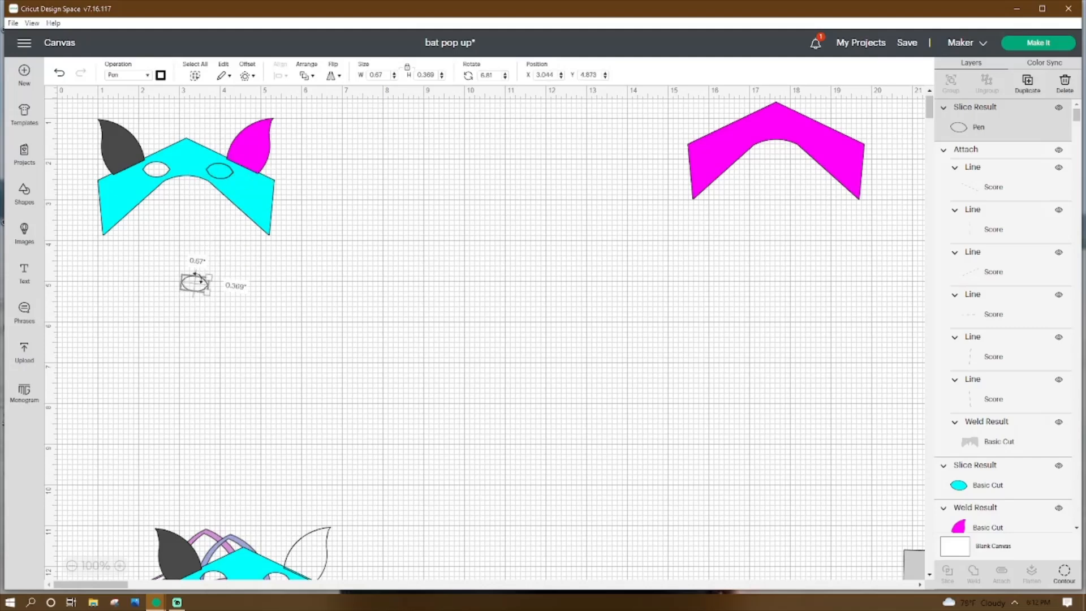
pyautogui.click(148, 170)
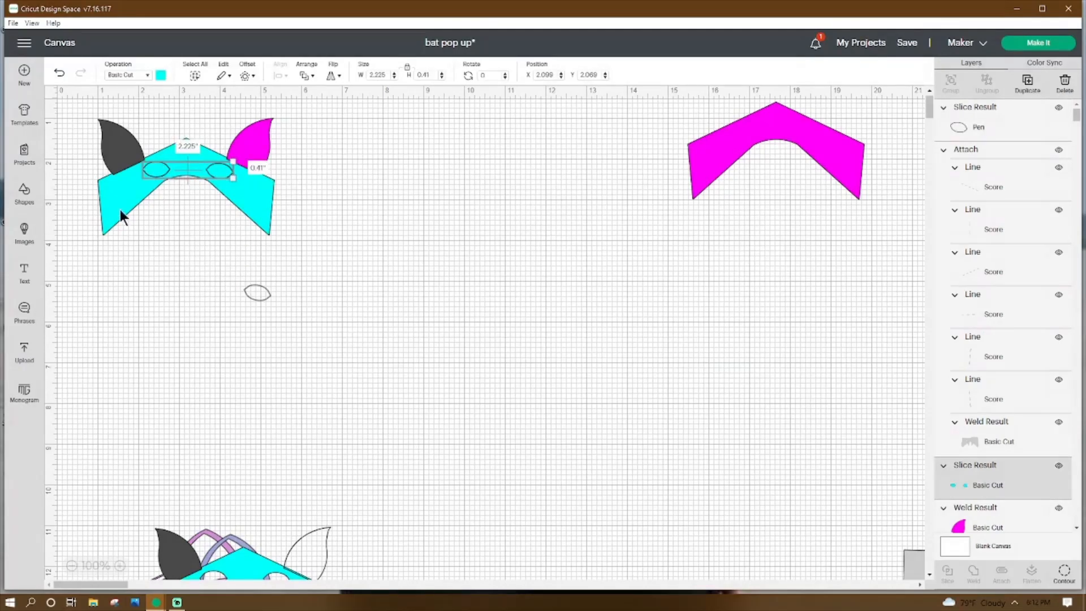
pyautogui.keyDown('shift'); pyautogui.click(120, 210); pyautogui.keyUp('shift')
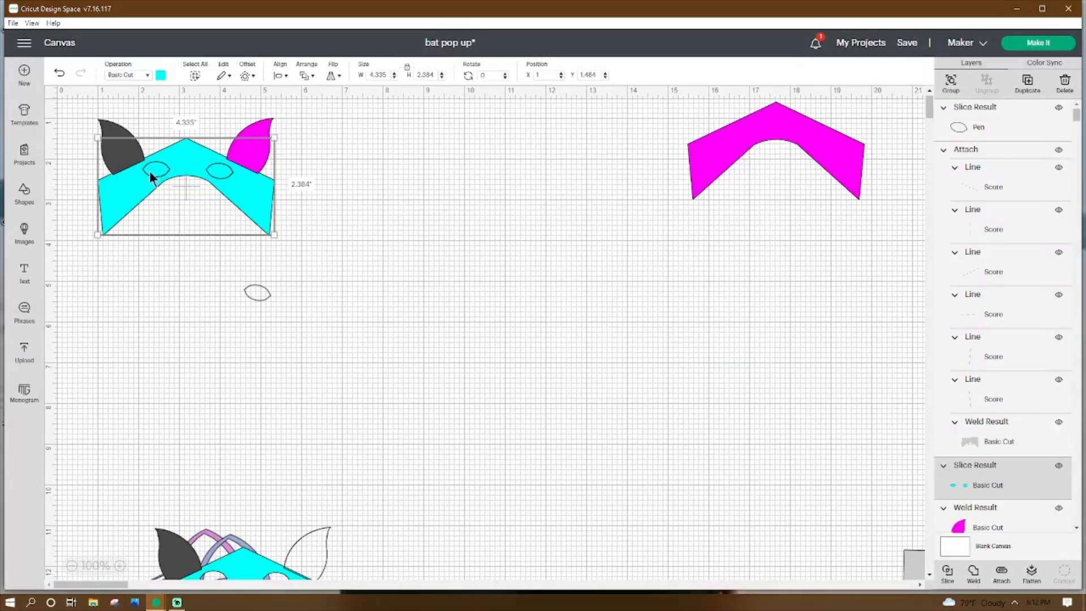
pyautogui.moveTo(156, 169); pyautogui.dragTo(233, 354)
pyautogui.moveTo(322, 282); pyautogui.dragTo(159, 386)
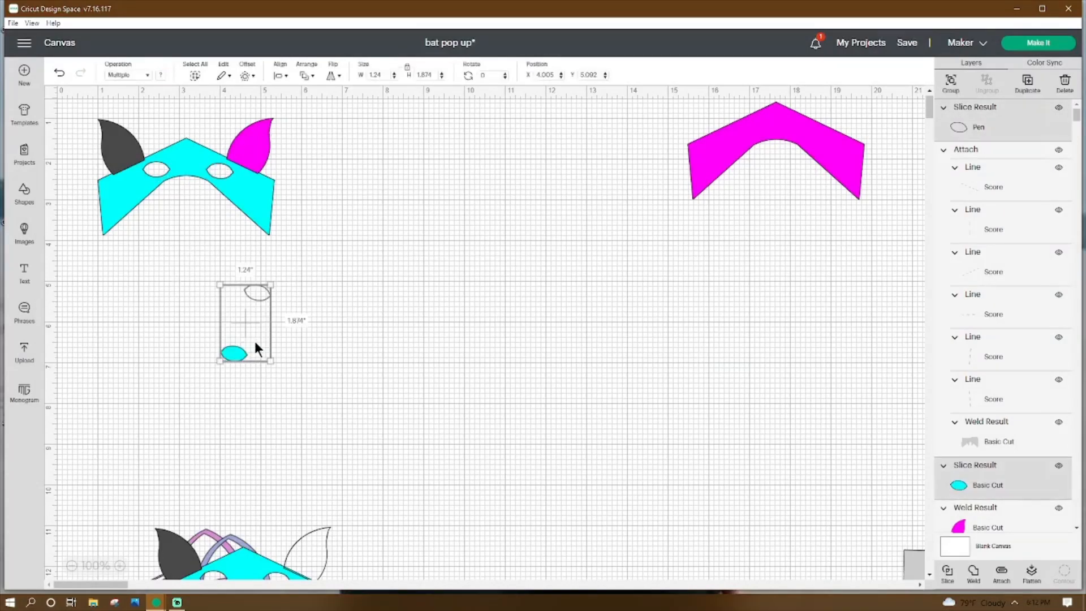
pyautogui.press('Delete')
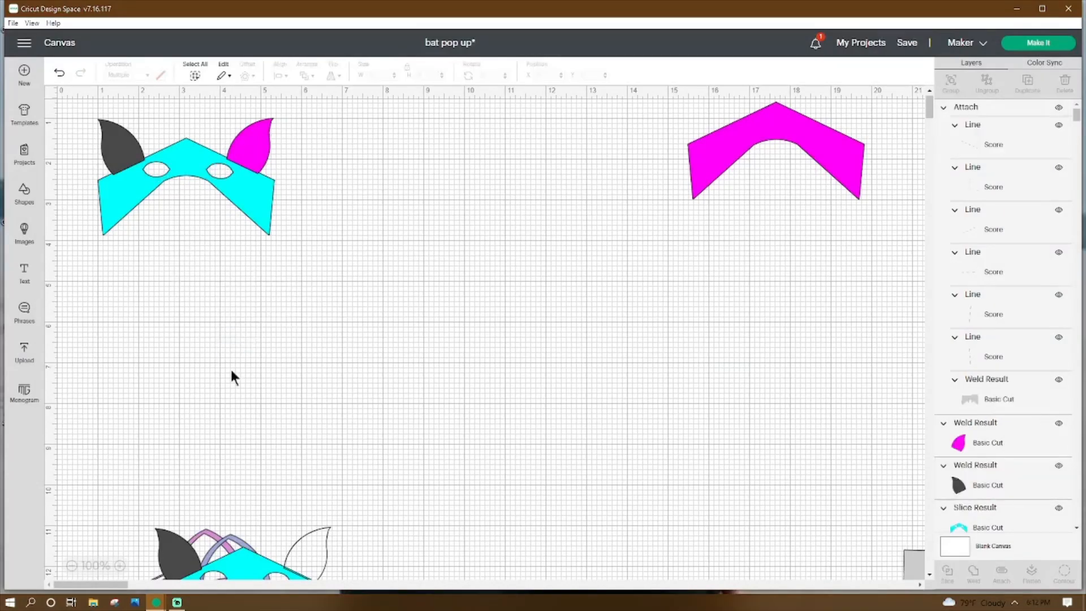
# Step: Duplicate the cyan mask with eye openings, set the copy apart from the original and delete the magenta chevron shape
pyautogui.click(262, 188)
pyautogui.rightClick(262, 188)
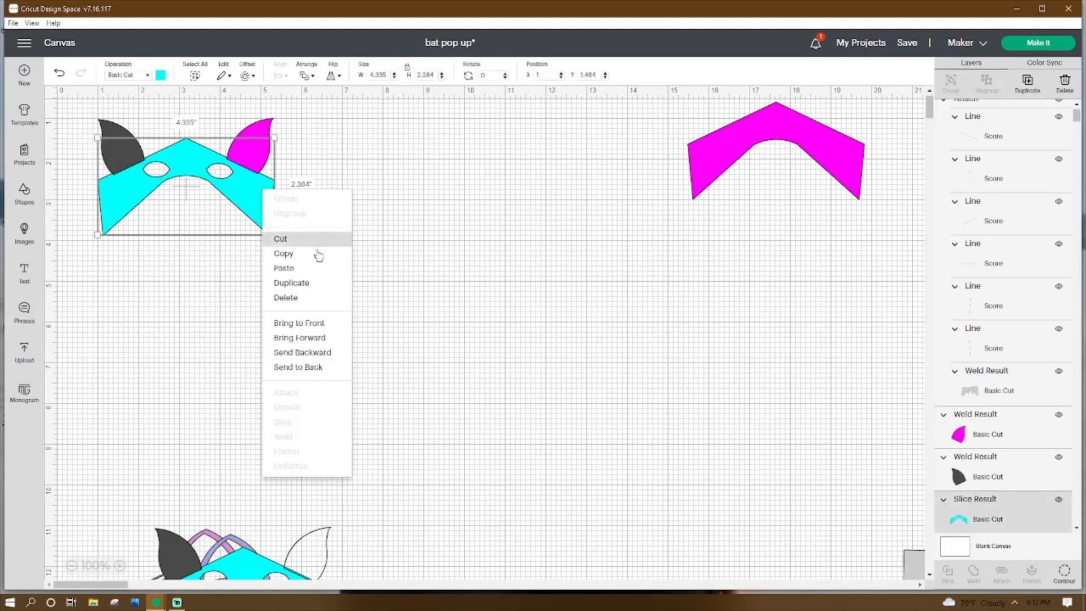
pyautogui.click(341, 283)
pyautogui.moveTo(250, 200); pyautogui.dragTo(642, 250)
pyautogui.click(765, 130)
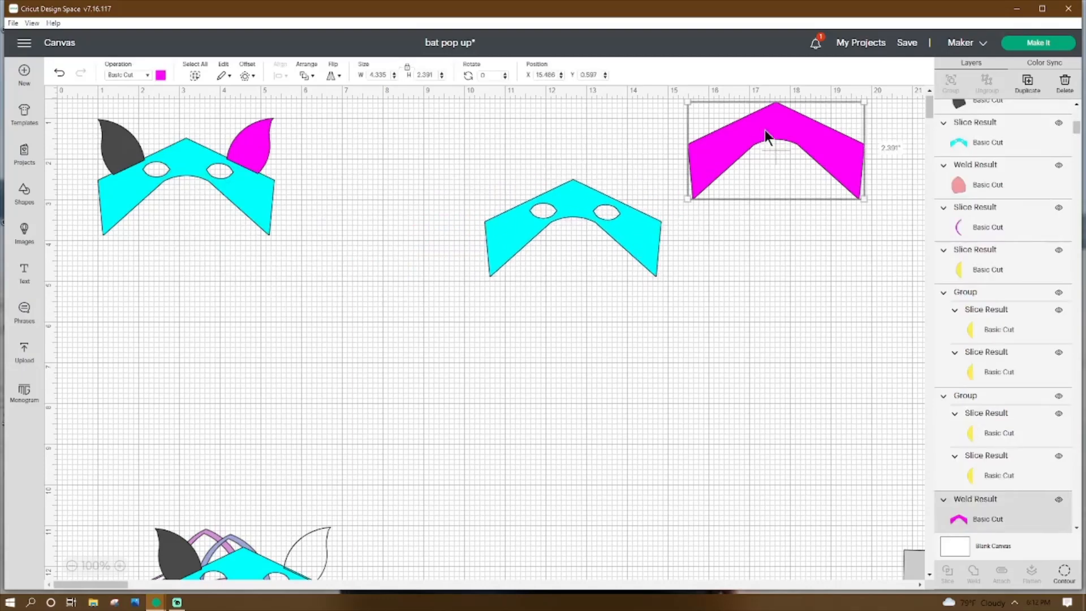
pyautogui.press('Delete')
pyautogui.moveTo(532, 222); pyautogui.dragTo(548, 177)
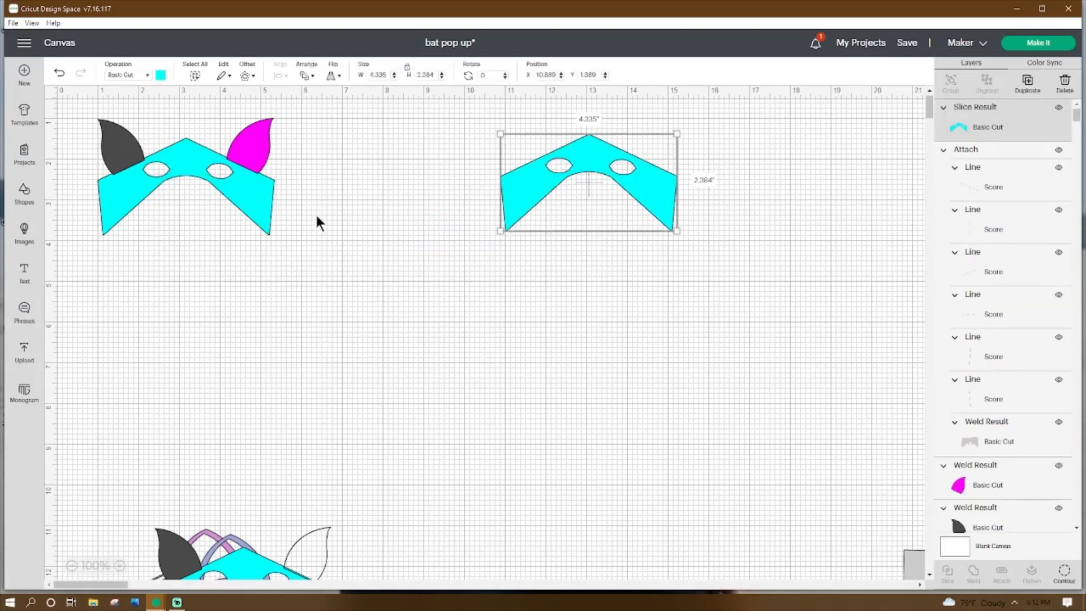
# Step: Duplicate the dark gray ear on the mask, flip the copy horizontally and place it between the two cyan masks
pyautogui.click(250, 180)
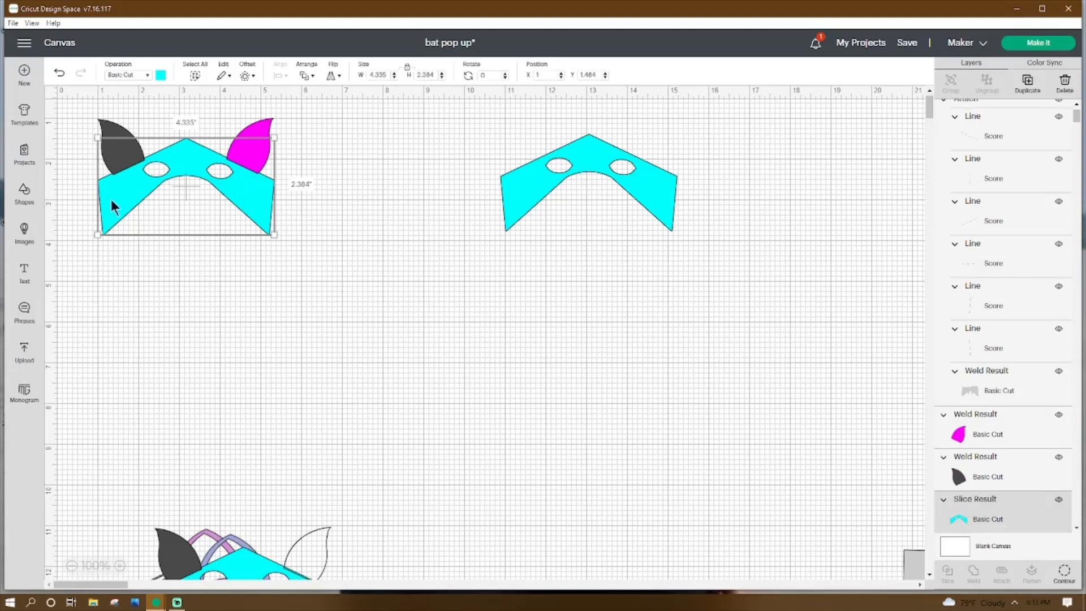
pyautogui.click(88, 341)
pyautogui.click(117, 161)
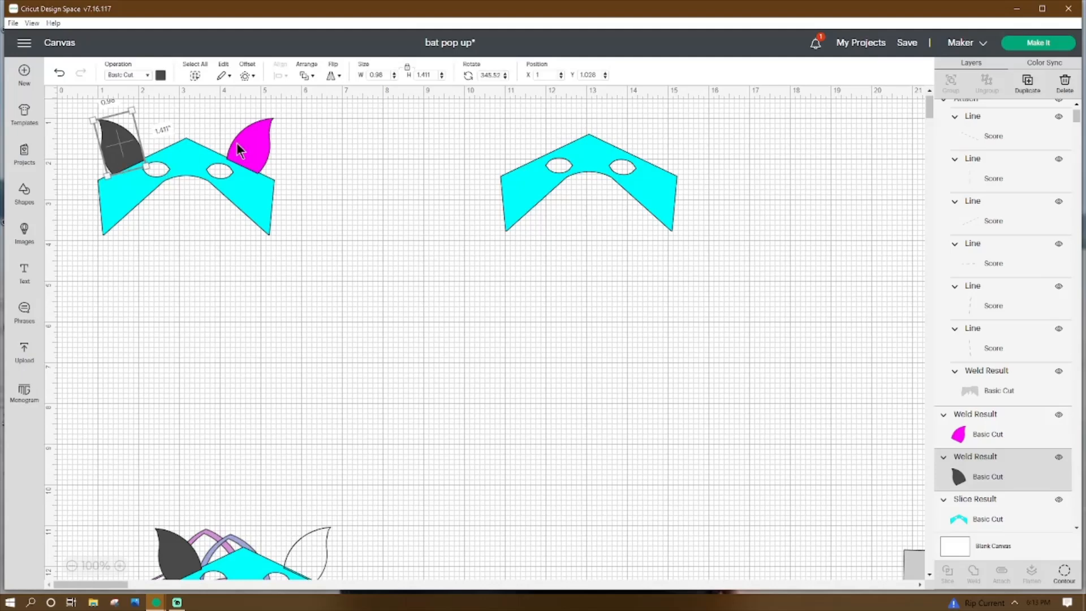
pyautogui.rightClick(120, 141)
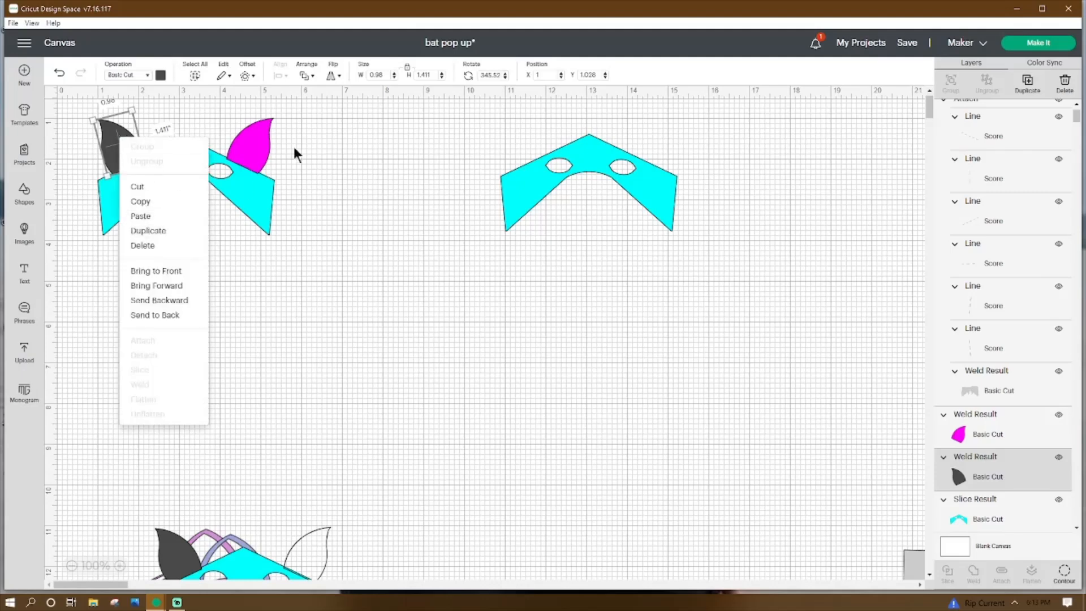
pyautogui.click(172, 231)
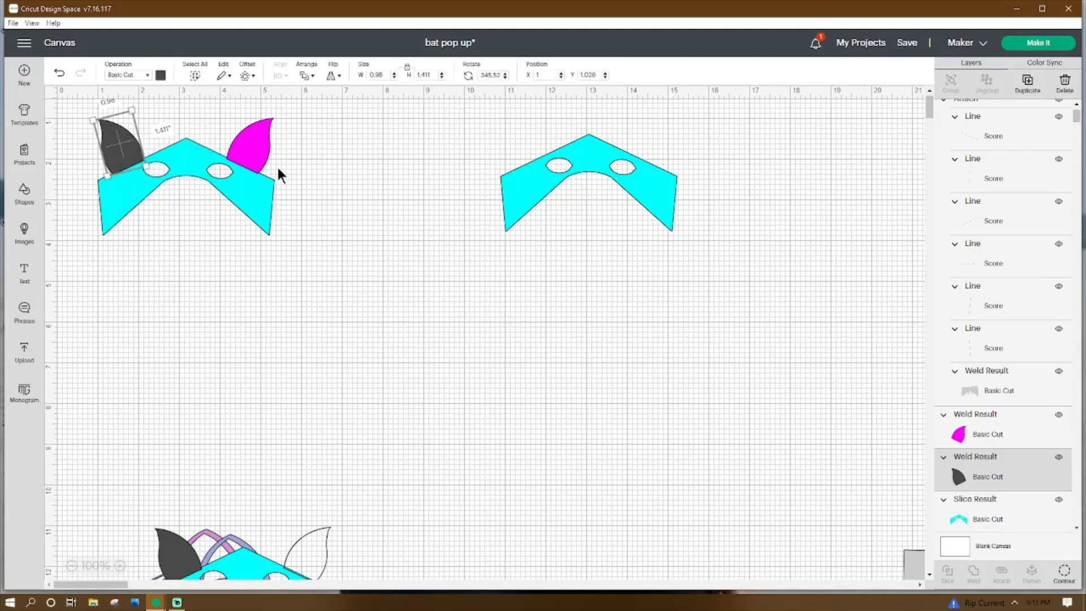
pyautogui.click(333, 75)
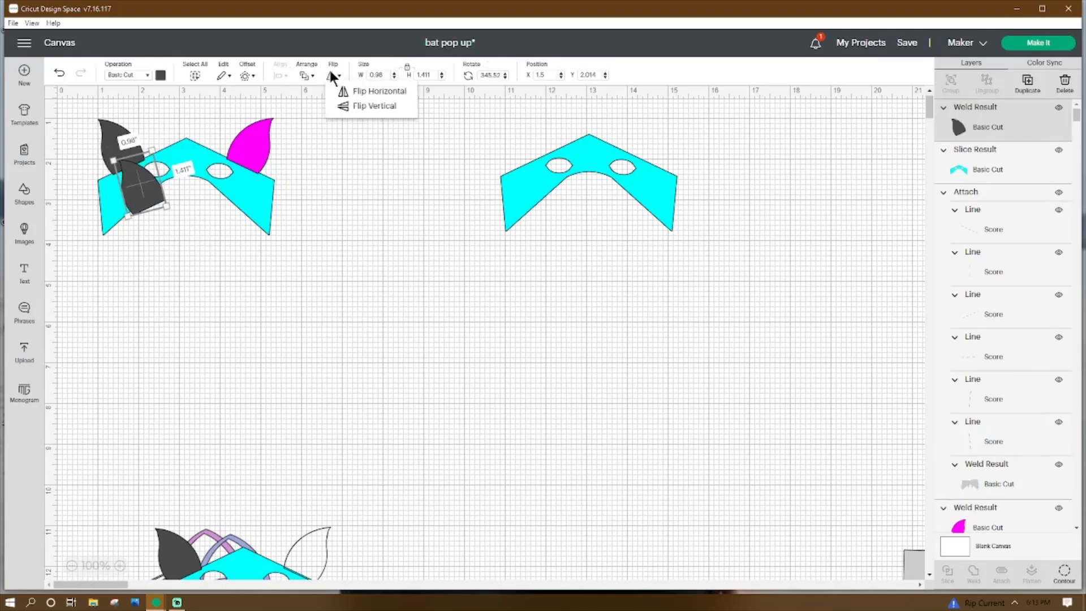
pyautogui.click(344, 92)
pyautogui.moveTo(170, 192); pyautogui.dragTo(455, 198)
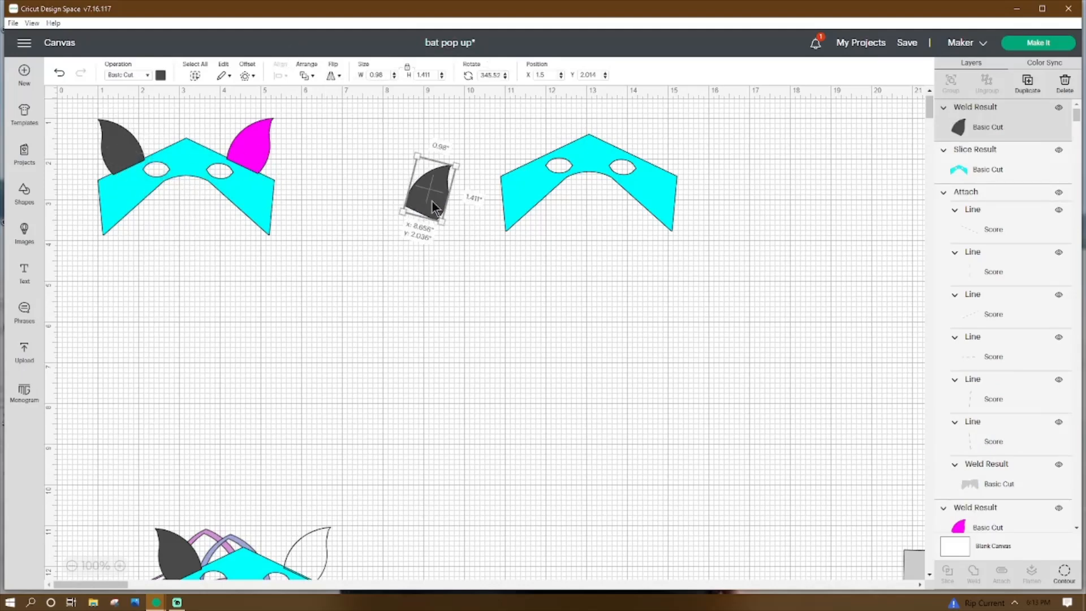
# Step: Weld the dark gray ear, the magenta ear and the cyan mask with eye openings into one shape
pyautogui.click(243, 164)
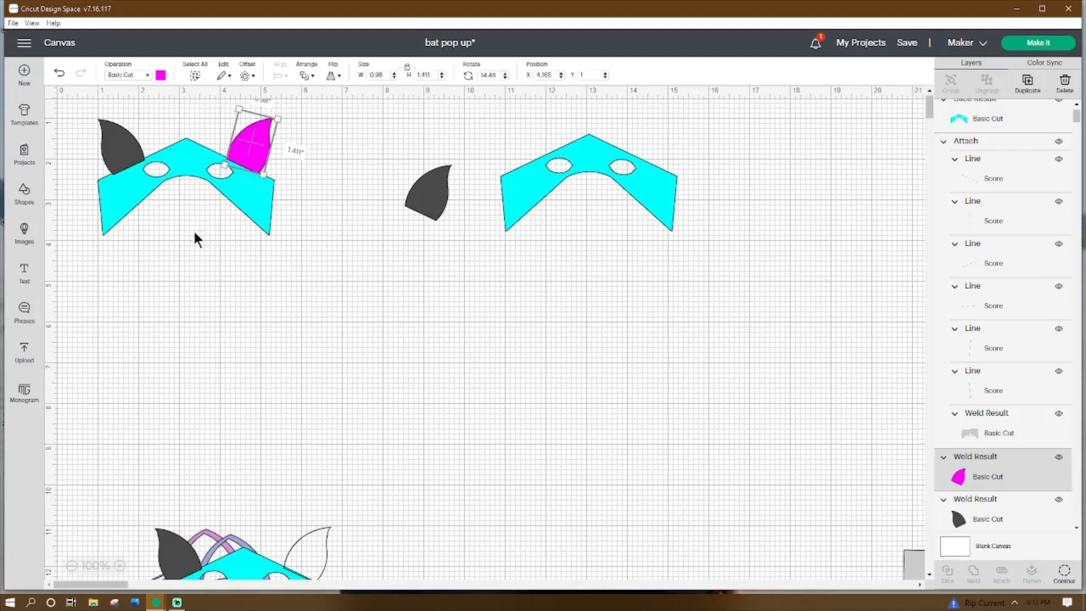
pyautogui.click(168, 291)
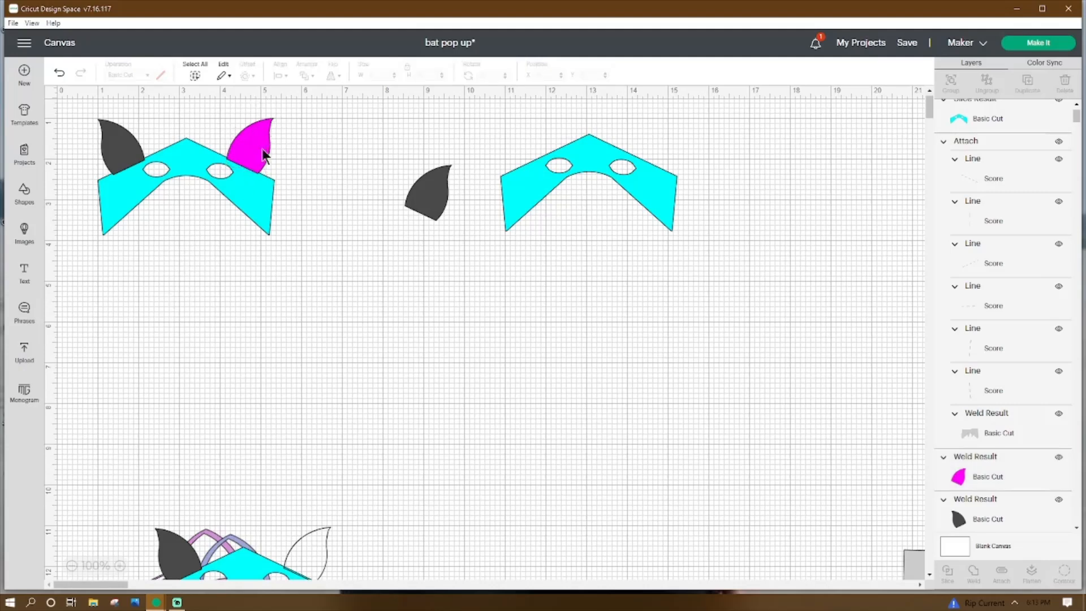
pyautogui.moveTo(327, 104); pyautogui.dragTo(82, 244)
pyautogui.click(973, 574)
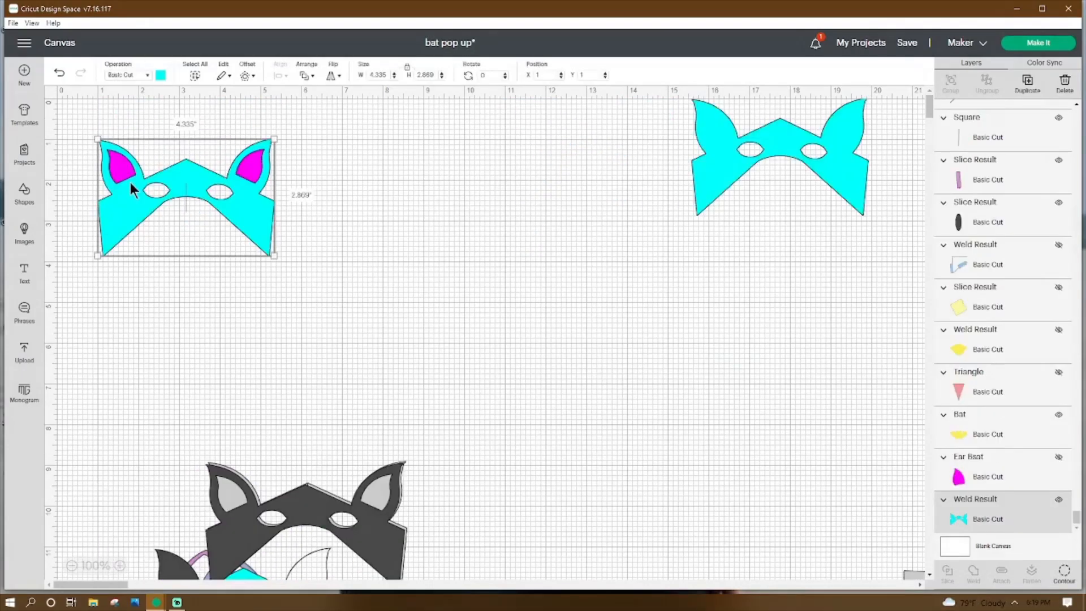
# Step: Duplicate the left magenta inner ear, flip the copy horizontally and place it beside the eared mask
pyautogui.click(122, 172)
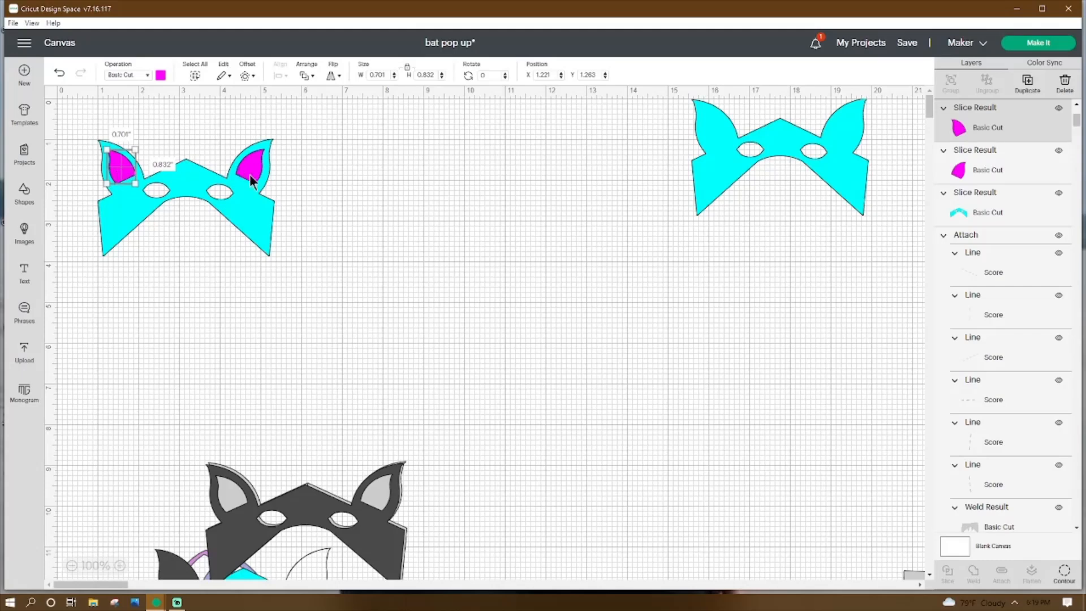
pyautogui.rightClick(123, 165)
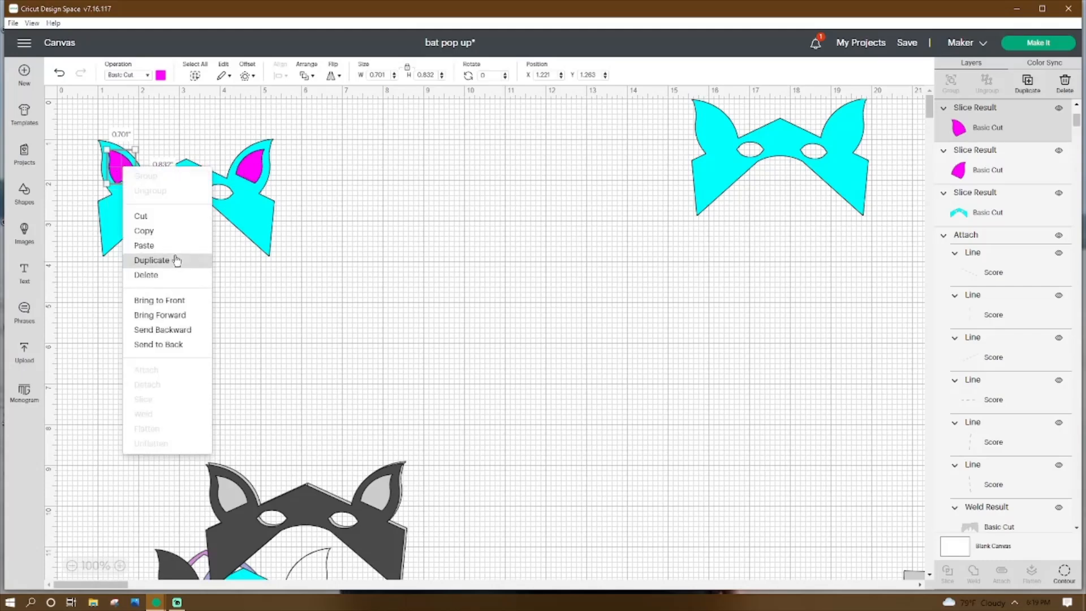
pyautogui.click(177, 261)
pyautogui.rightClick(355, 208)
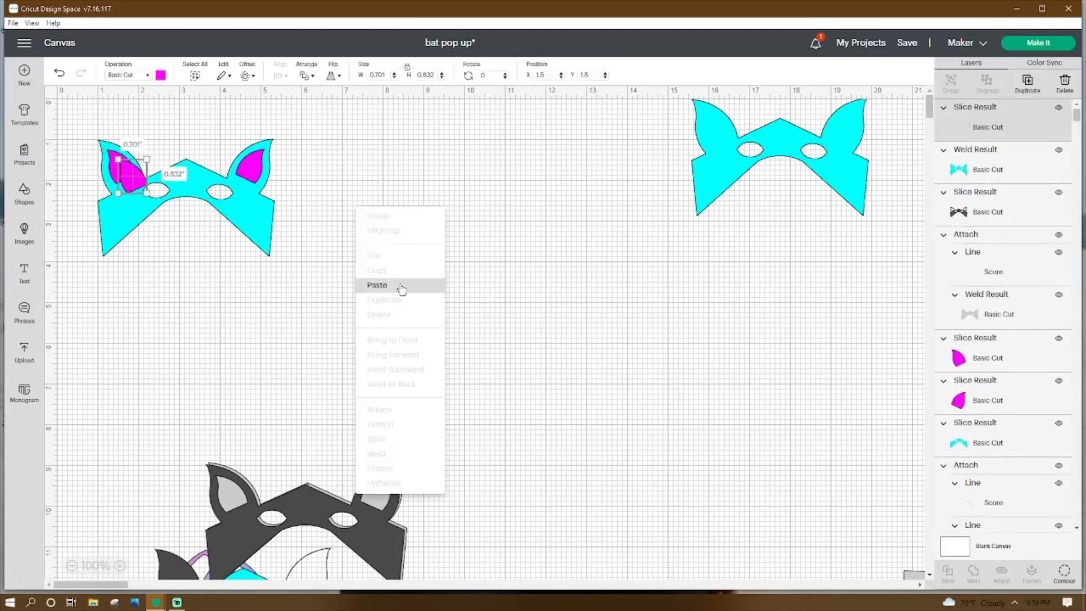
pyautogui.click(333, 75)
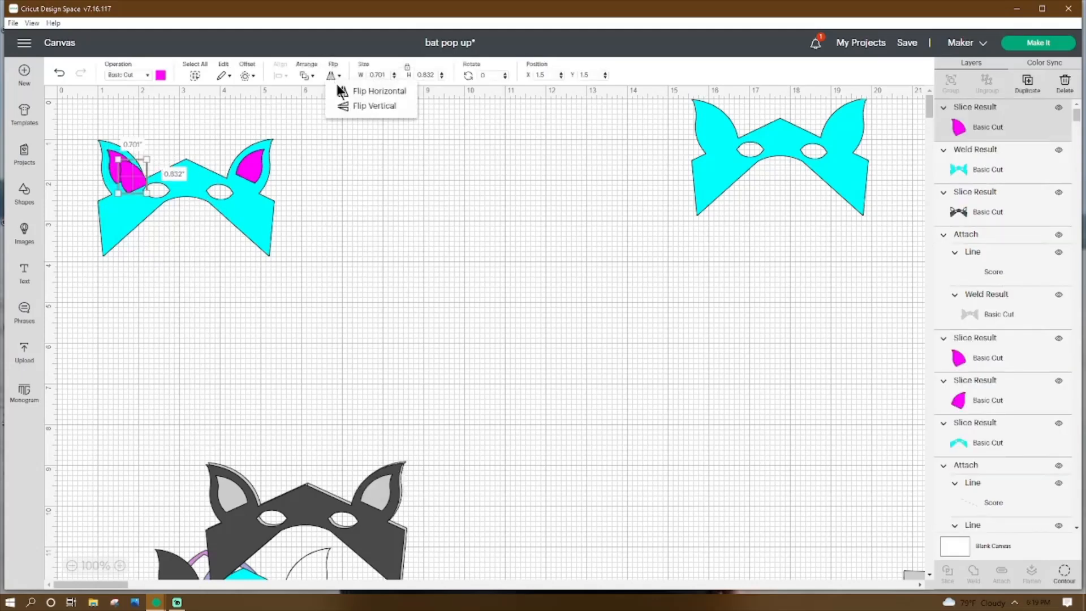
pyautogui.click(376, 91)
pyautogui.moveTo(153, 182); pyautogui.dragTo(358, 160)
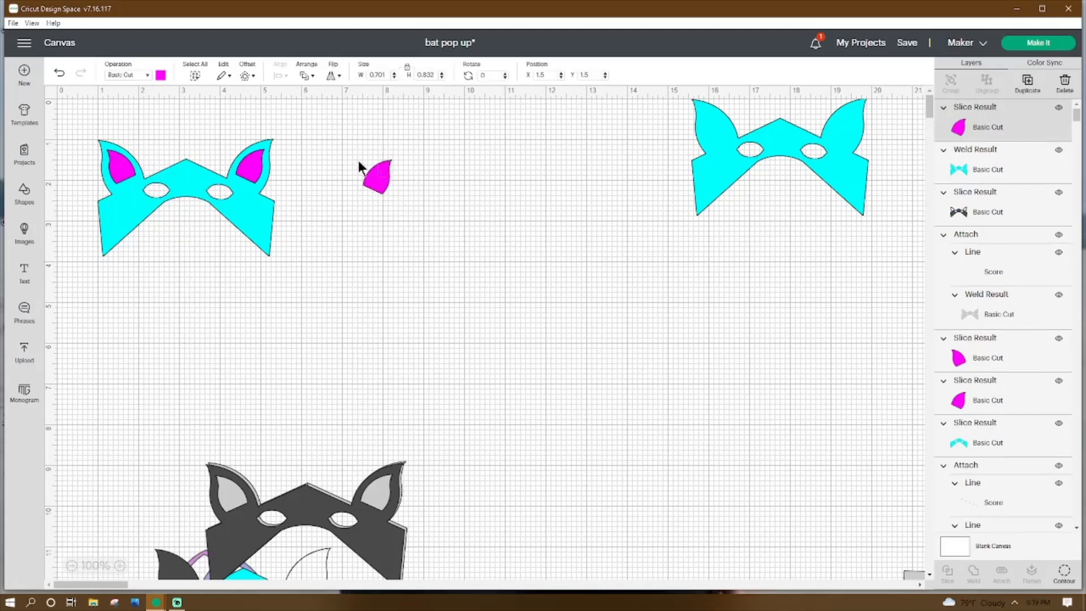
# Step: Select both magenta inner ears with the cyan eared mask and slice the inner ears out of it
pyautogui.click(249, 172)
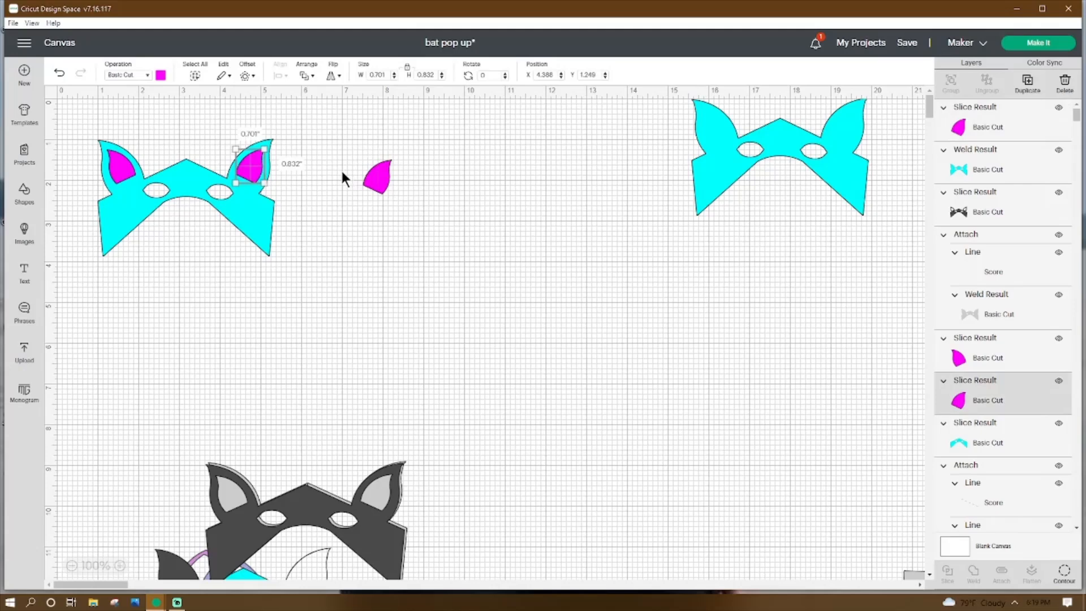
pyautogui.keyDown('shift'); pyautogui.click(124, 177); pyautogui.keyUp('shift')
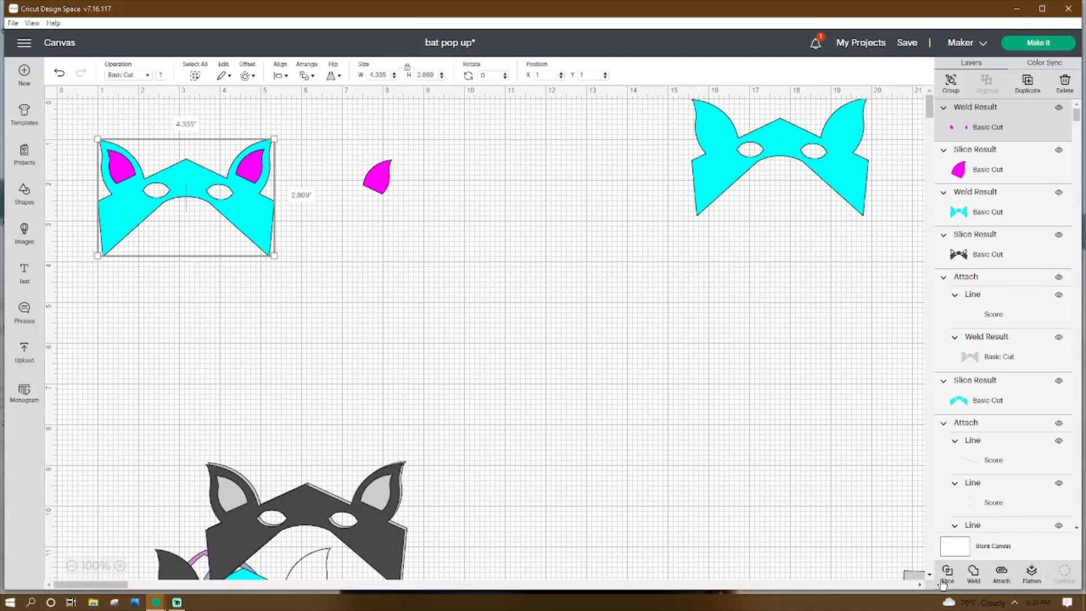
pyautogui.click(947, 573)
# Step: Attach the vertical center score line to the solid-eared cyan mask
pyautogui.click(240, 180)
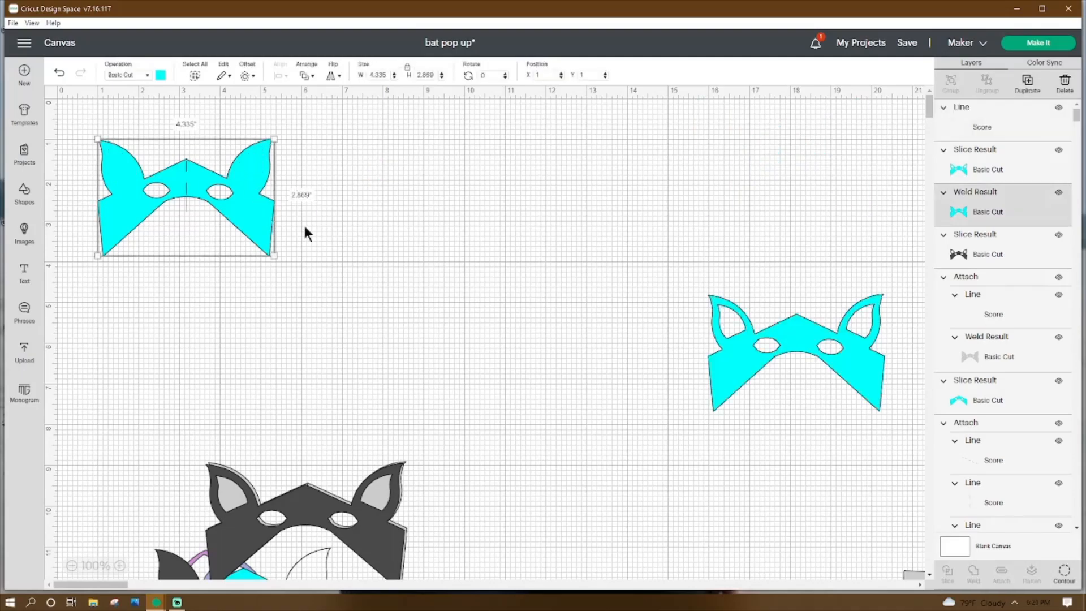
pyautogui.click(157, 328)
pyautogui.click(185, 175)
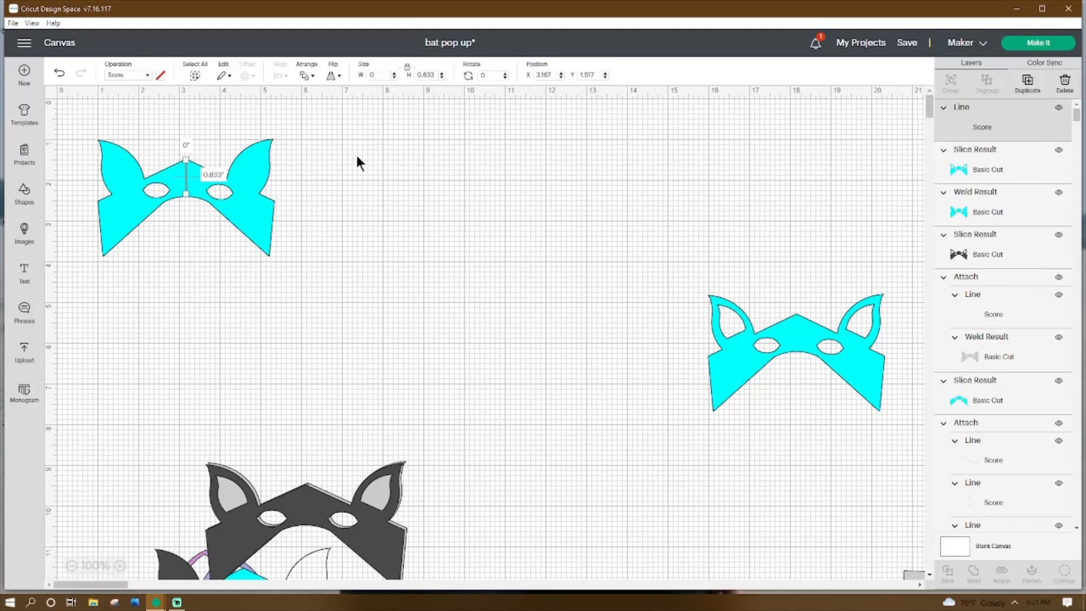
pyautogui.moveTo(364, 119); pyautogui.dragTo(76, 207)
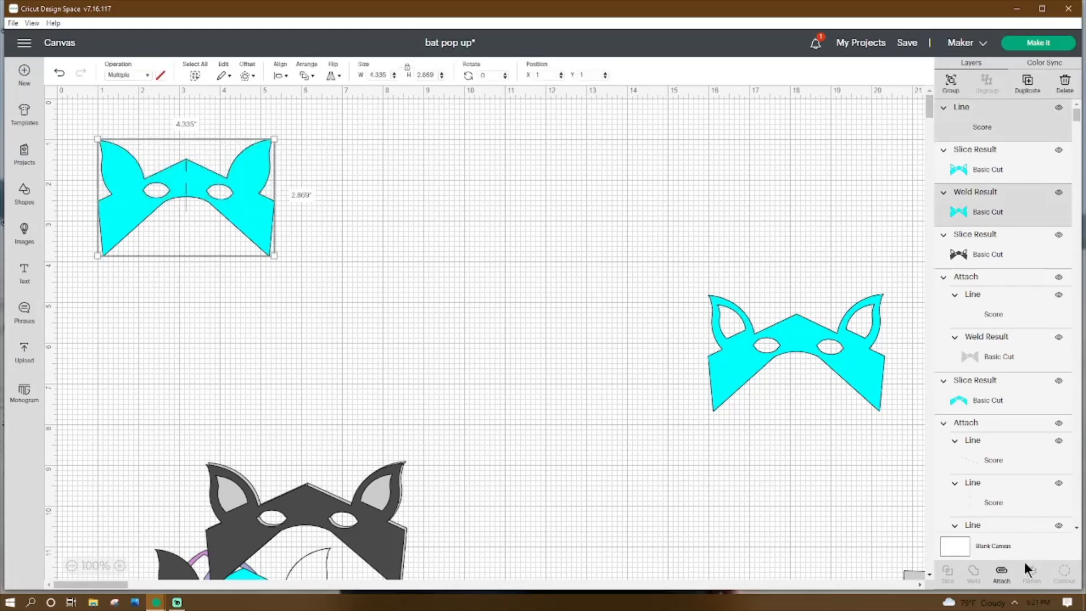
pyautogui.click(1000, 577)
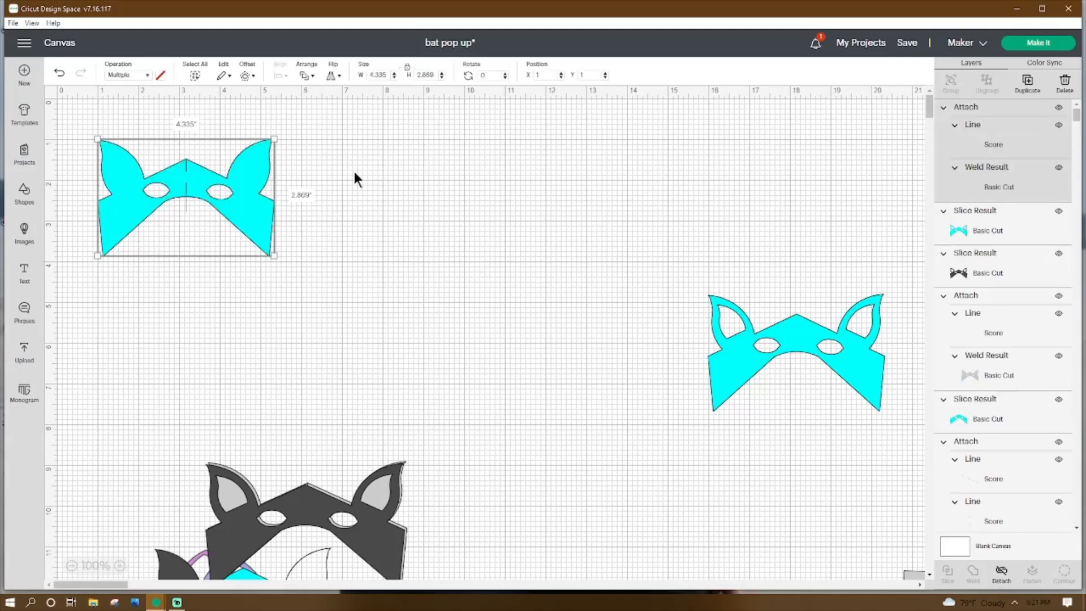
# Step: Move the attached solid-eared mask aside and make a separate copy of its score line
pyautogui.moveTo(232, 201); pyautogui.dragTo(617, 199)
pyautogui.click(989, 131)
pyautogui.rightClick(990, 131)
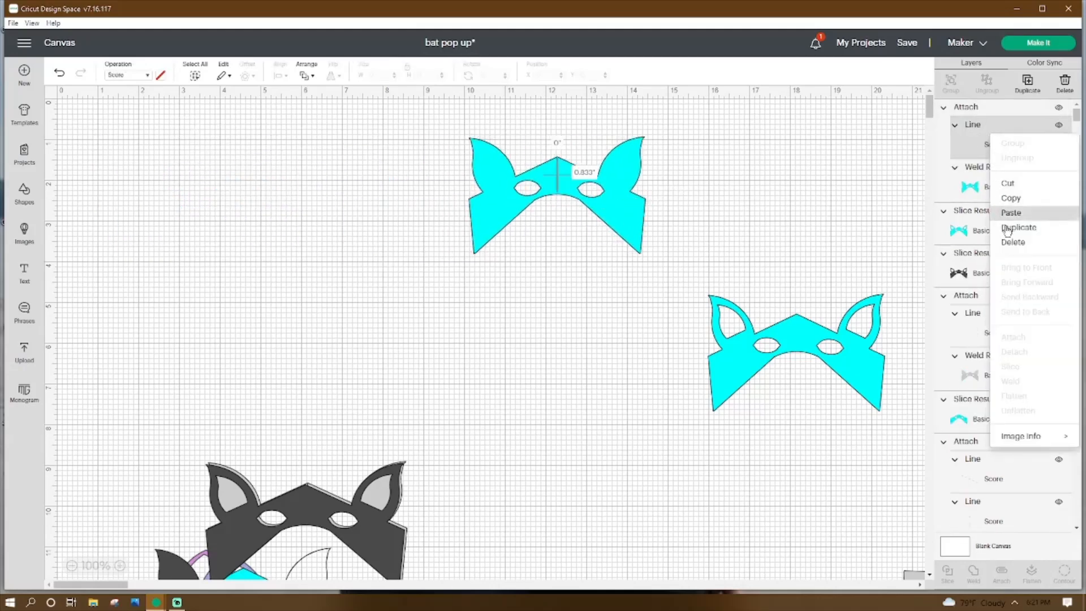
pyautogui.hotkey('ctrl', 'v')
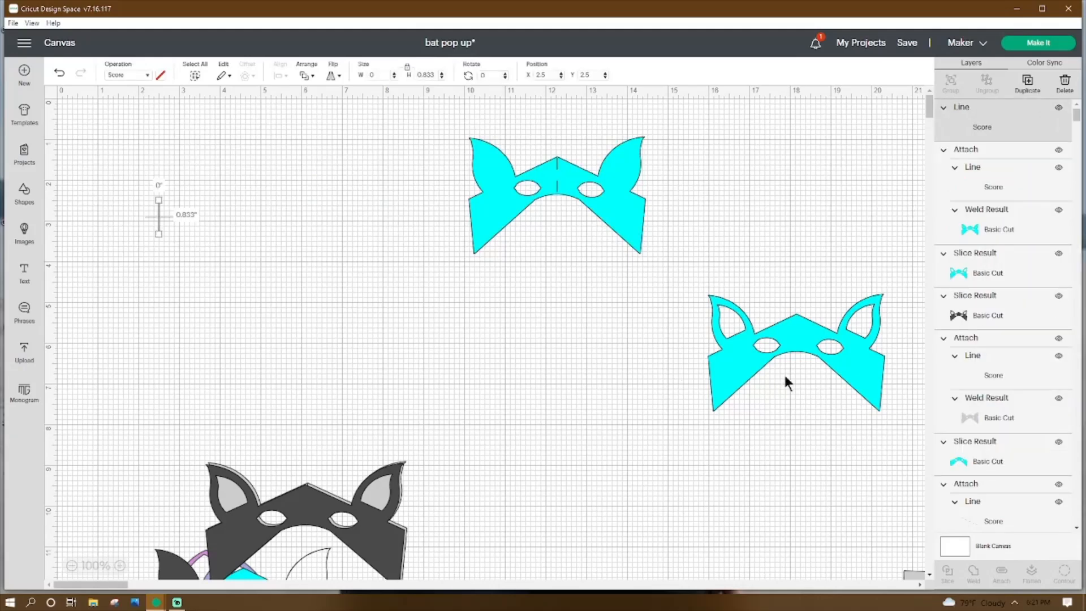
# Step: Center the cyan mask with ear cutouts on the copied score line and attach the two
pyautogui.moveTo(804, 334); pyautogui.dragTo(173, 207)
pyautogui.moveTo(397, 141); pyautogui.dragTo(144, 261)
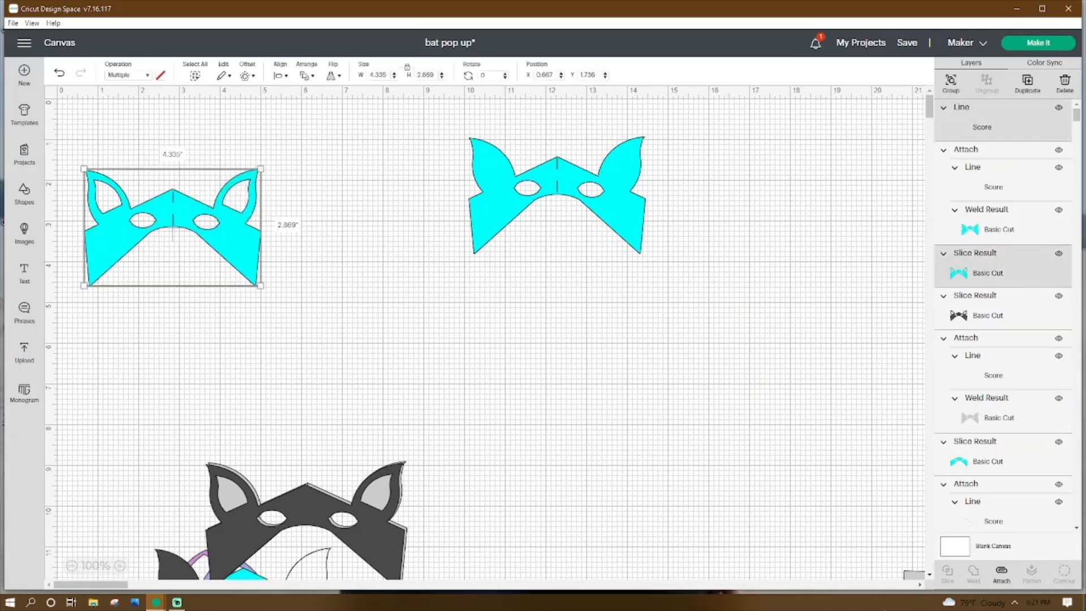
pyautogui.click(1000, 576)
# Step: Move both attached masks aside to clear the working area
pyautogui.moveTo(224, 223); pyautogui.dragTo(616, 263)
pyautogui.moveTo(594, 184); pyautogui.dragTo(711, 174)
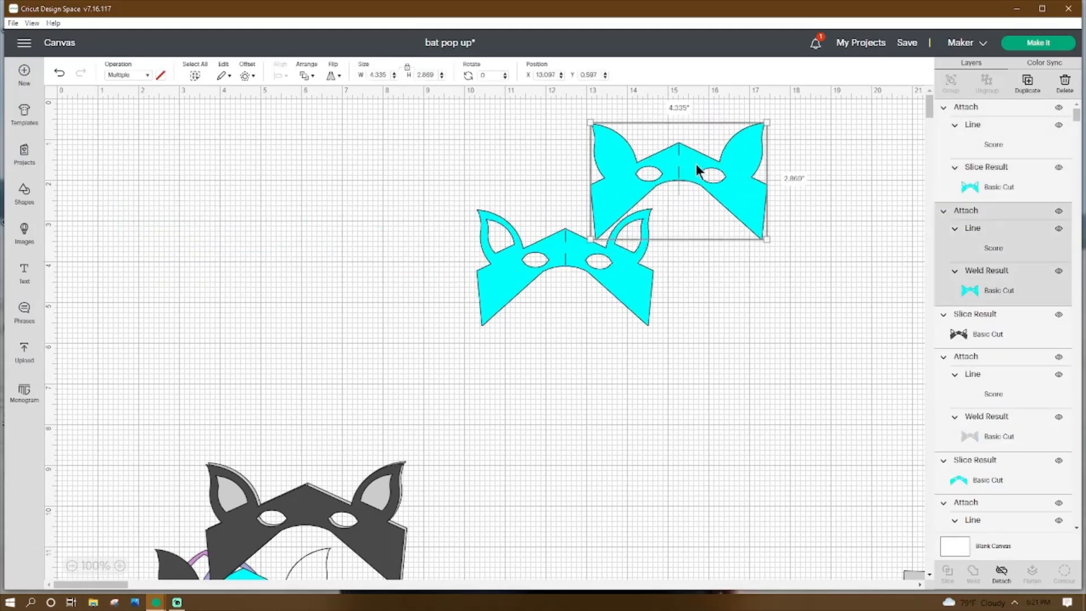
pyautogui.moveTo(607, 288); pyautogui.dragTo(718, 244)
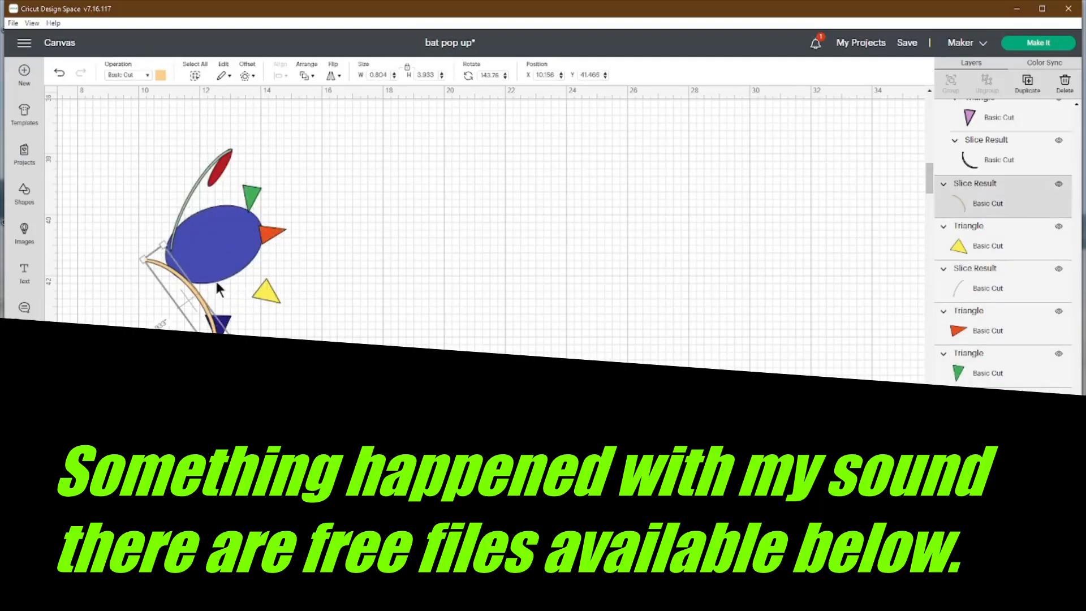
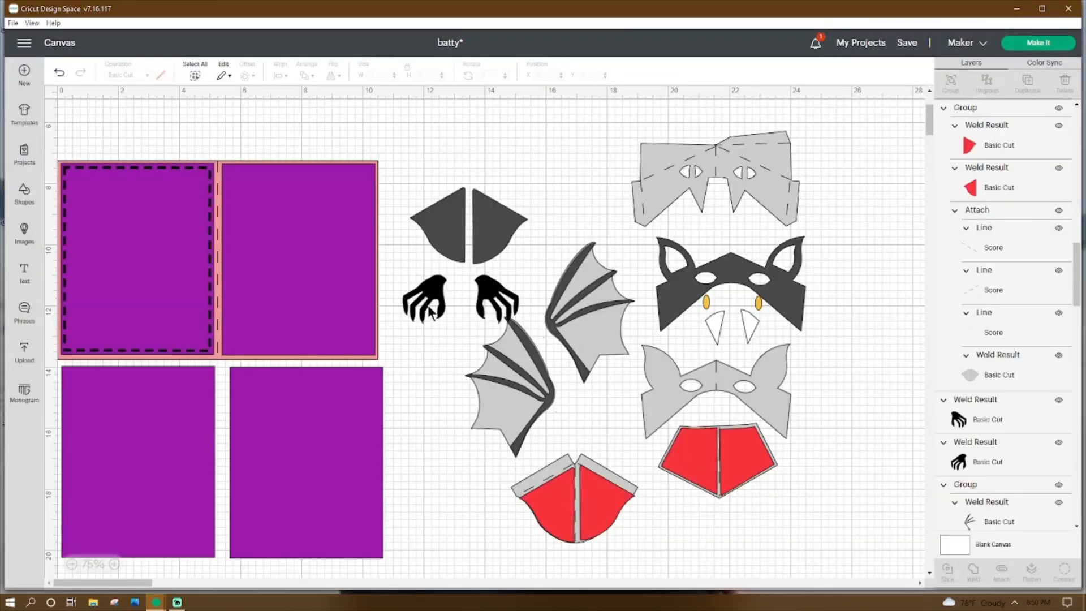
# Step: Inspect the black hand, the scored card base and the purple panels in the batty project
pyautogui.click(433, 310)
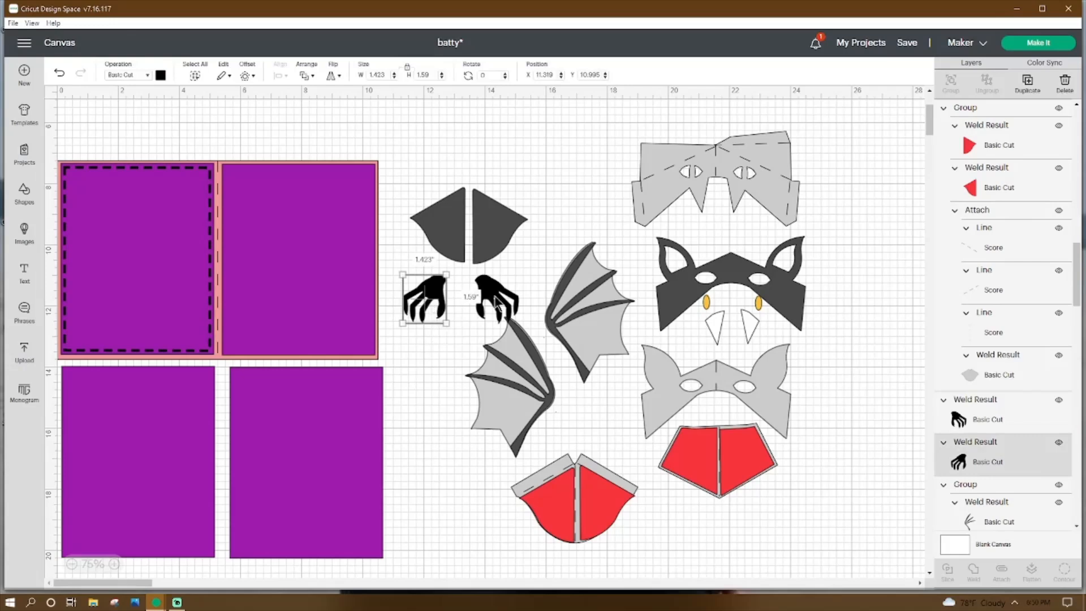
pyautogui.click(249, 235)
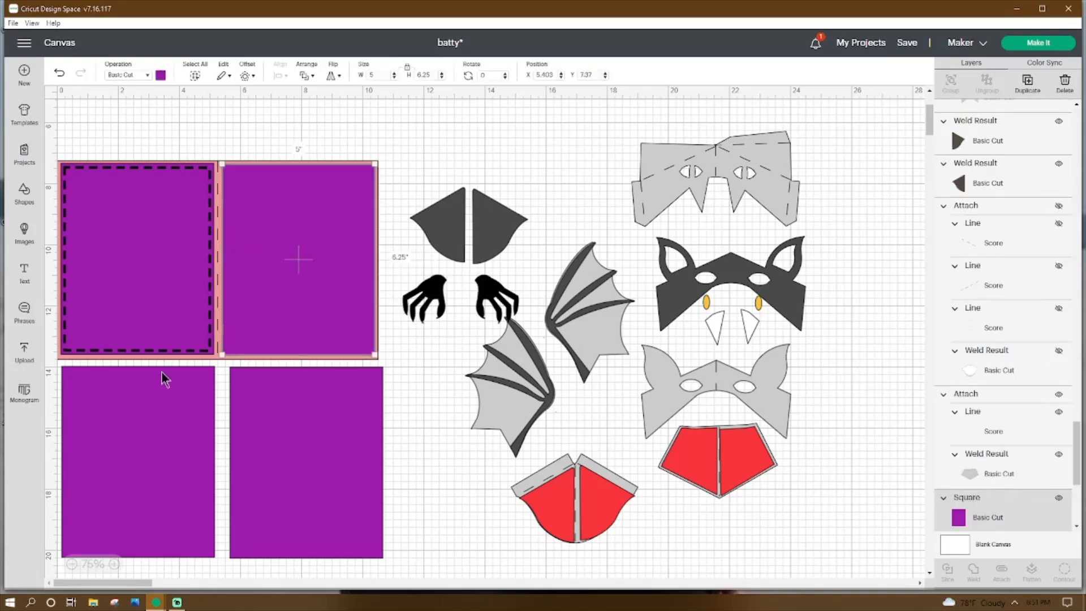
pyautogui.keyDown('shift'); pyautogui.click(217, 345); pyautogui.keyUp('shift')
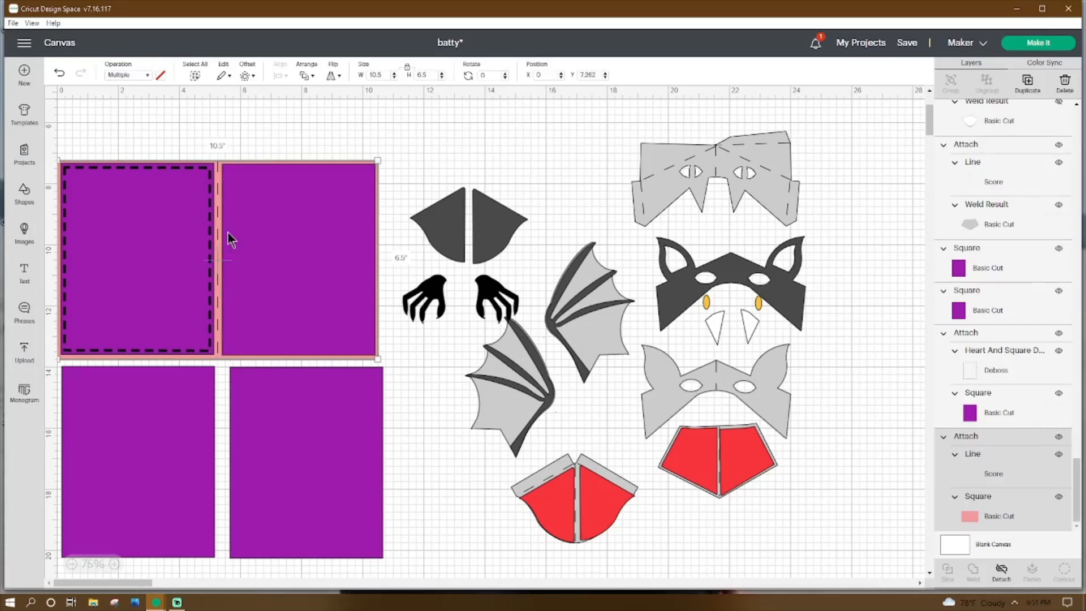
pyautogui.click(302, 427)
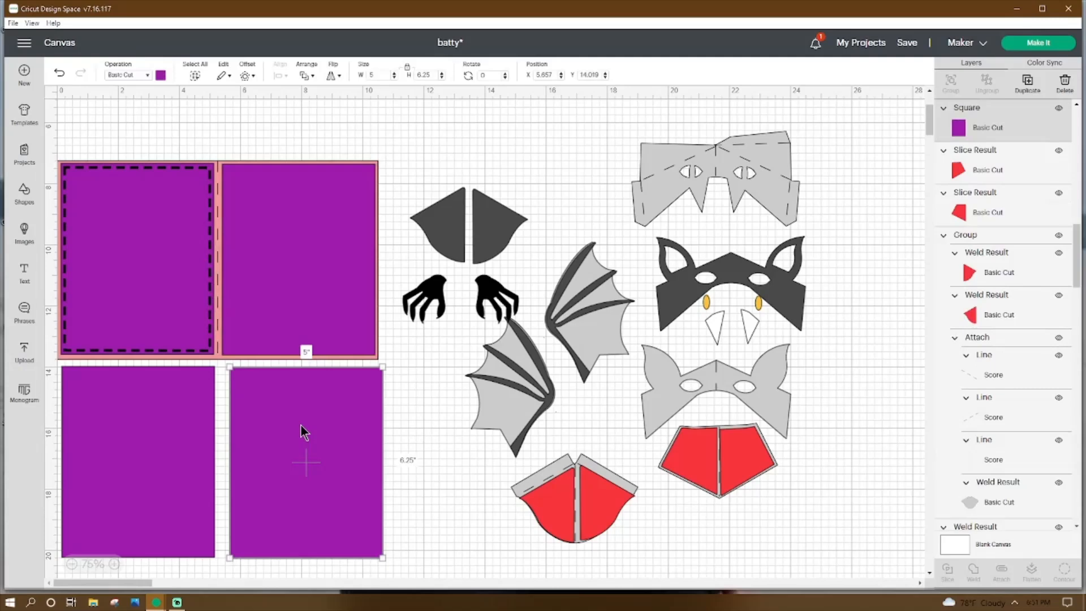